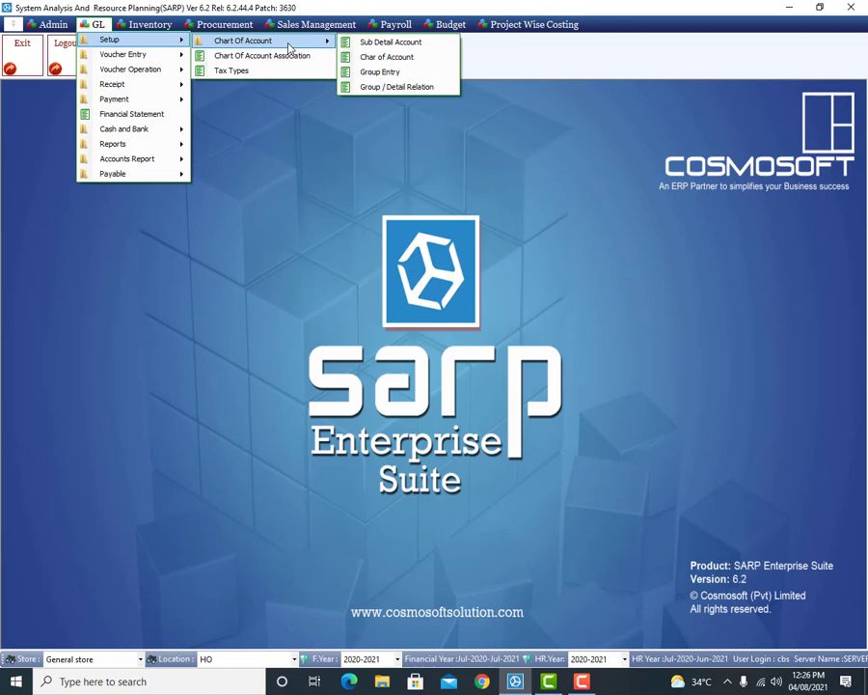
Step: Open the Chart of Account form and move its window up and to the left
{"action": "left_click", "coordinate": [384, 58]}
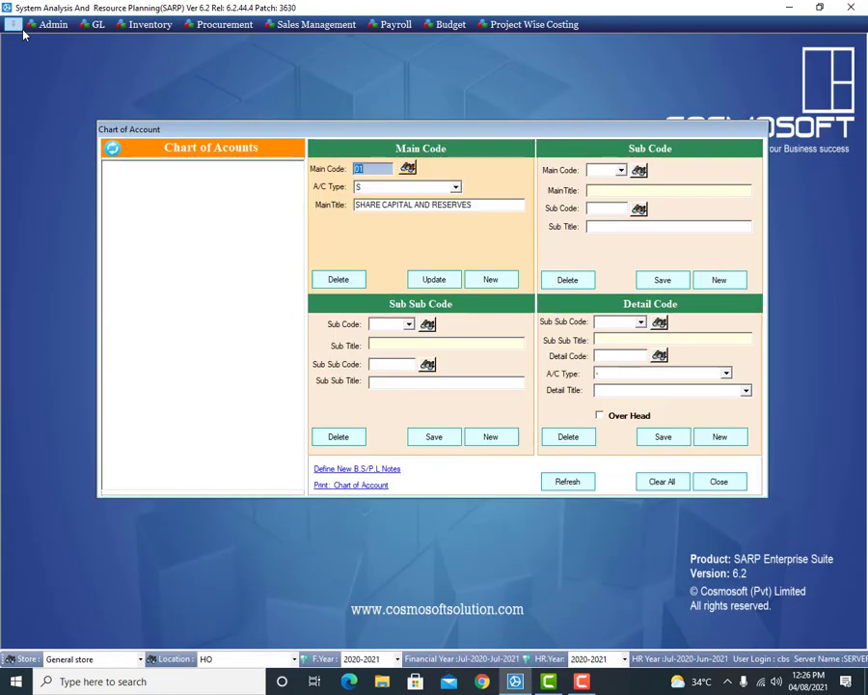
{"action": "left_click_drag", "start_coordinate": [349, 138], "coordinate": [335, 83]}
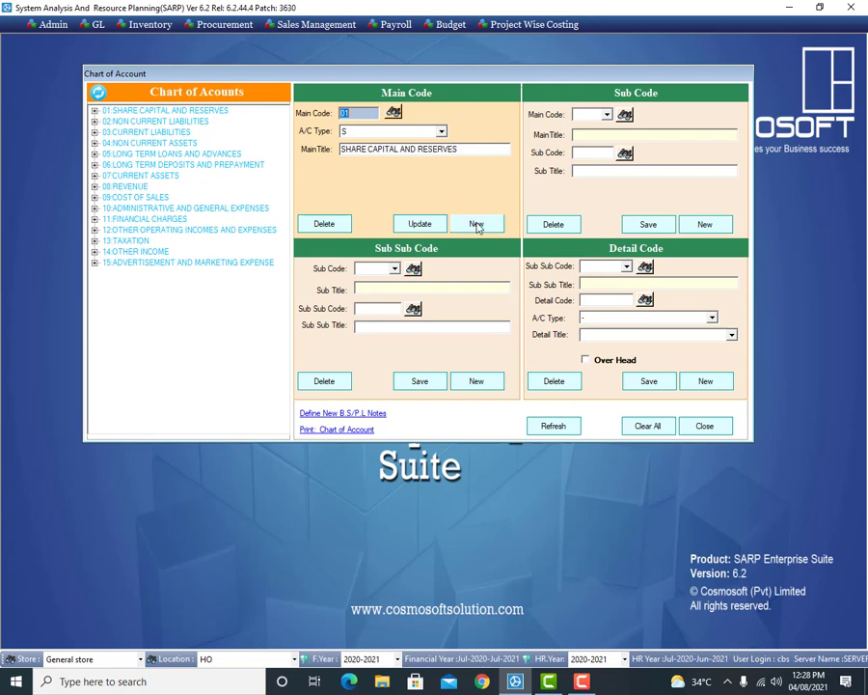
Step: Start a new main account entry numbered 16
{"action": "left_click", "coordinate": [476, 223]}
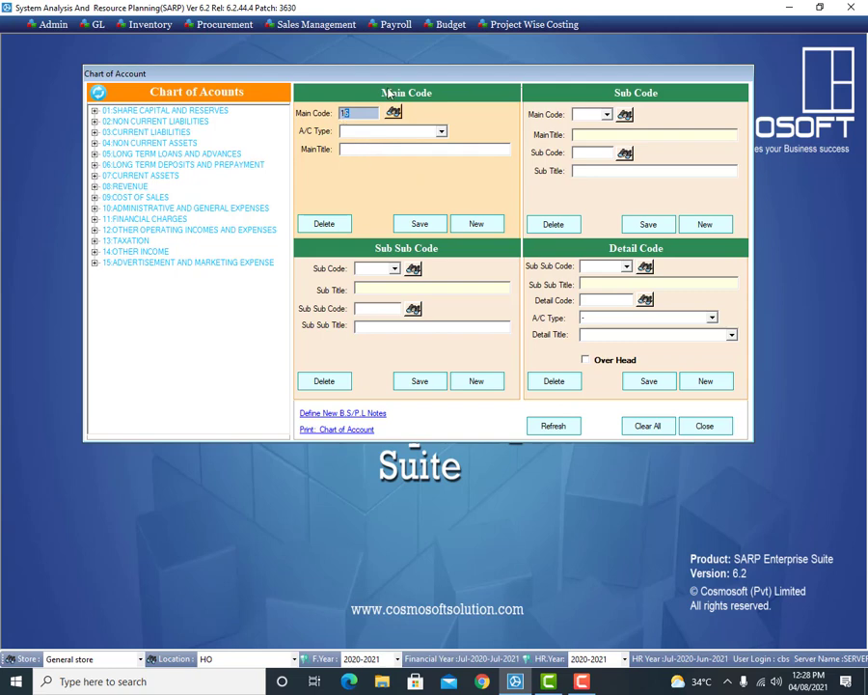
{"action": "left_click", "coordinate": [607, 114]}
{"action": "left_click", "coordinate": [584, 118]}
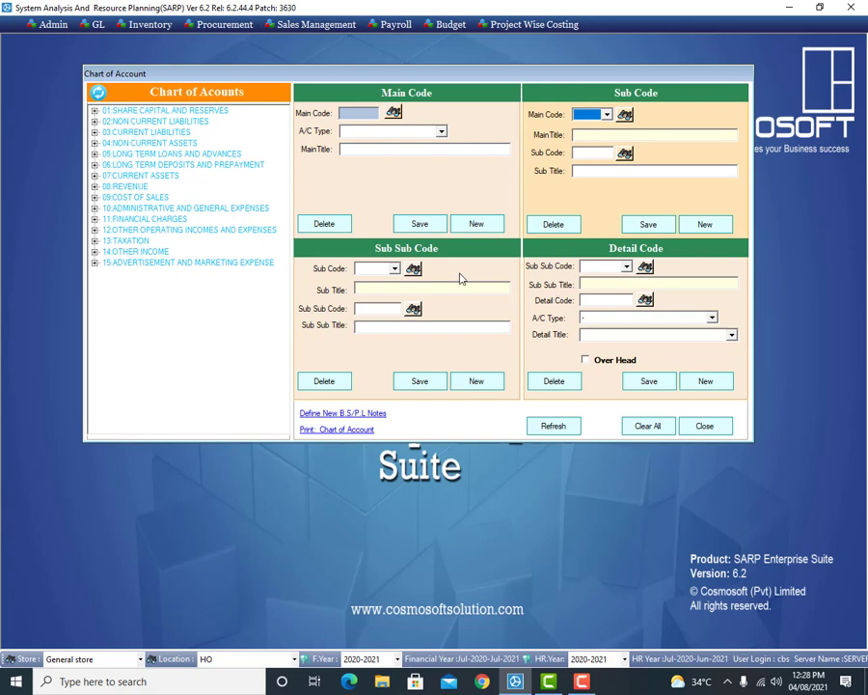
{"action": "left_click", "coordinate": [604, 282]}
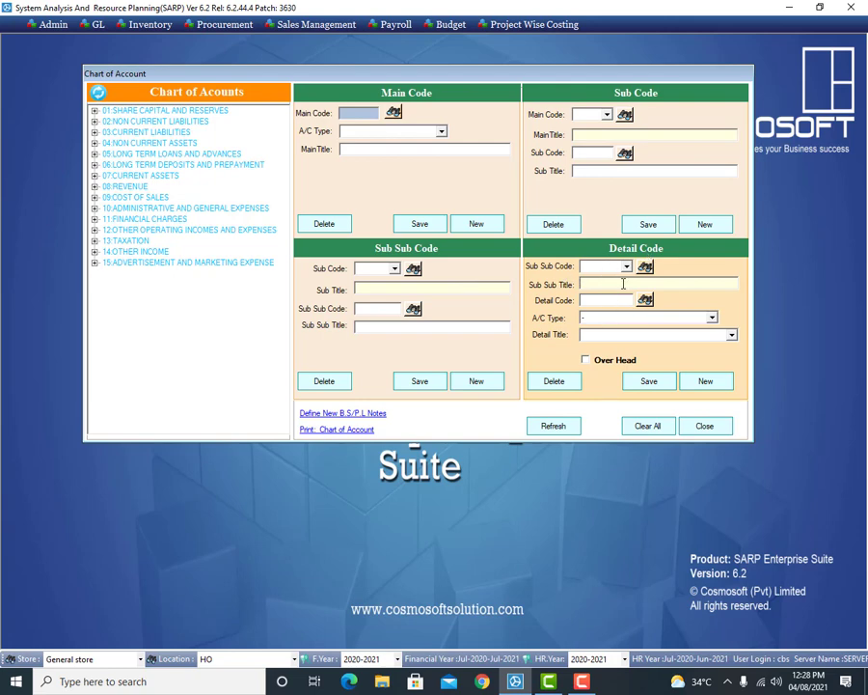
{"action": "left_click", "coordinate": [627, 268]}
{"action": "left_click", "coordinate": [627, 267]}
{"action": "left_click", "coordinate": [488, 225]}
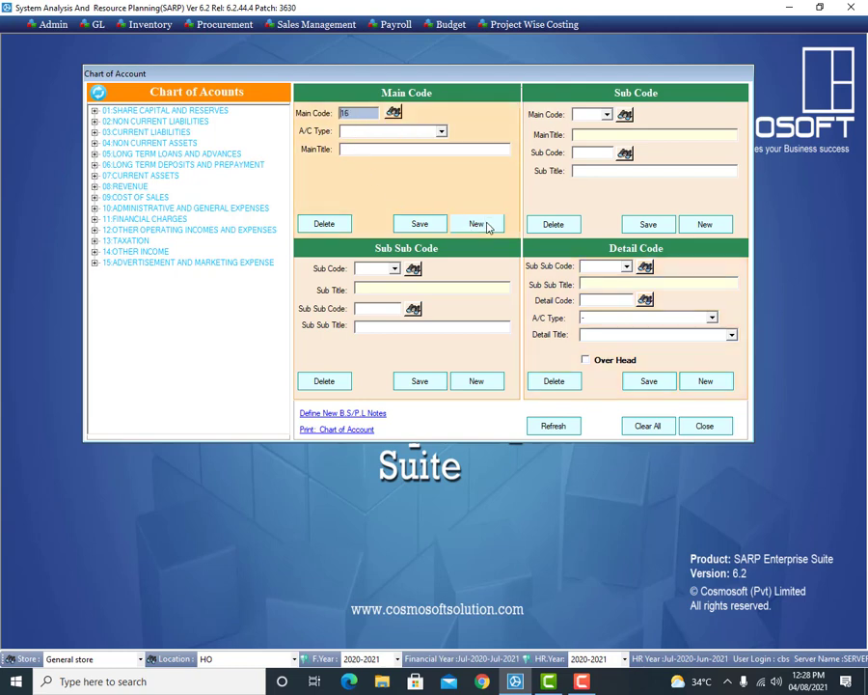
{"action": "left_click", "coordinate": [355, 114]}
Step: Set the new main account's type to A
{"action": "left_click", "coordinate": [441, 132]}
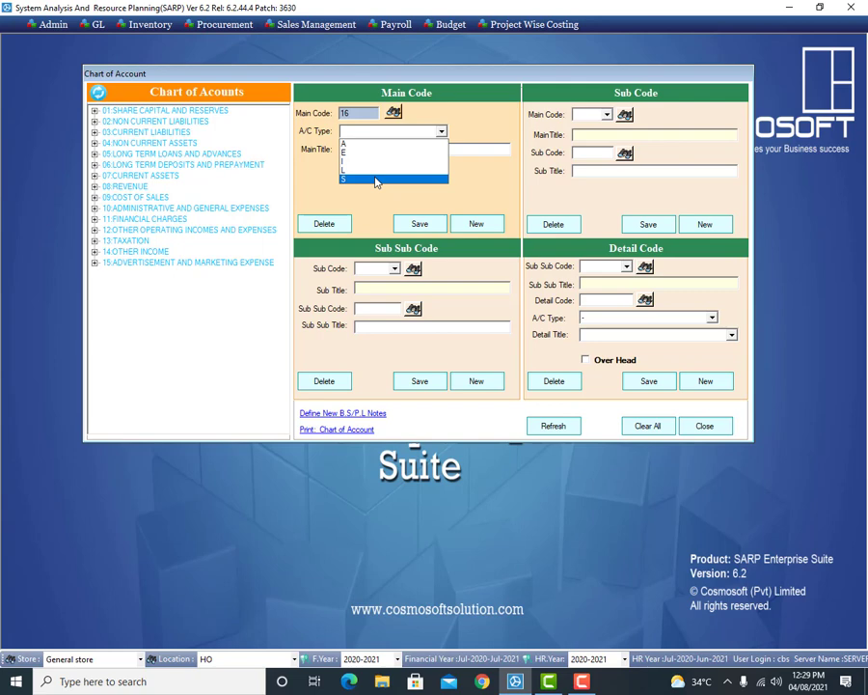
{"action": "left_click", "coordinate": [490, 182]}
{"action": "left_click", "coordinate": [394, 152]}
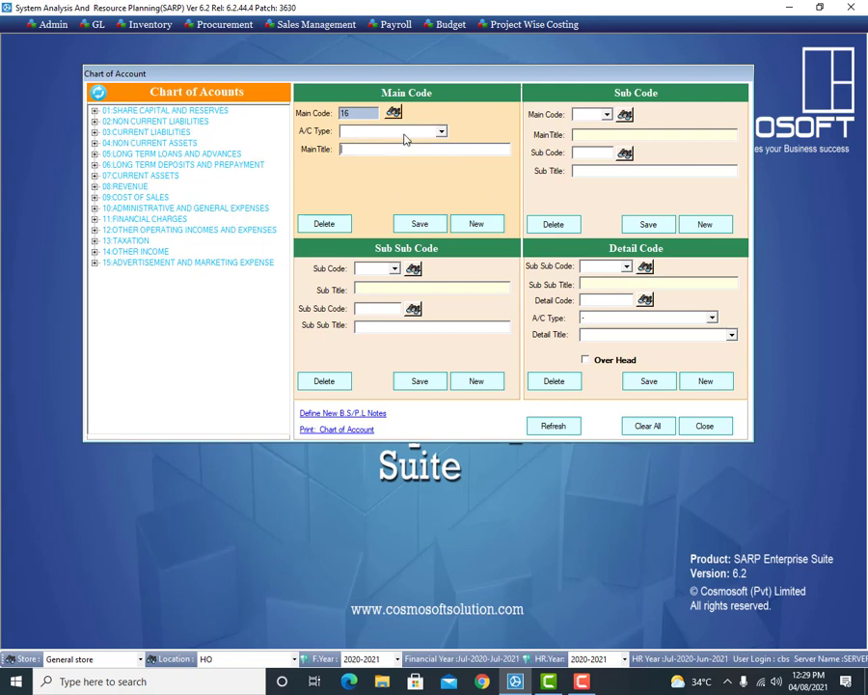
{"action": "left_click", "coordinate": [404, 133]}
{"action": "left_click", "coordinate": [397, 147]}
{"action": "left_click", "coordinate": [397, 148]}
Step: Enter FIXED ASSET as the main title
{"action": "type", "text": "FiXED aSS"}
{"action": "key", "text": "BackSpace"}
{"action": "key", "text": "BackSpace"}
{"action": "key", "text": "BackSpace"}
{"action": "key", "text": "BackSpace"}
{"action": "type", "text": "aSSET"}
{"action": "key", "text": "BackSpace"}
{"action": "key", "text": "BackSpace"}
{"action": "key", "text": "BackSpace"}
{"action": "key", "text": "BackSpace"}
{"action": "key", "text": "BackSpace"}
{"action": "type", "text": "AD"}
{"action": "key", "text": "BackSpace"}
{"action": "type", "text": "SSET"}
Step: Confirm account type A and save the FIXED ASSET main head
{"action": "left_click", "coordinate": [394, 132]}
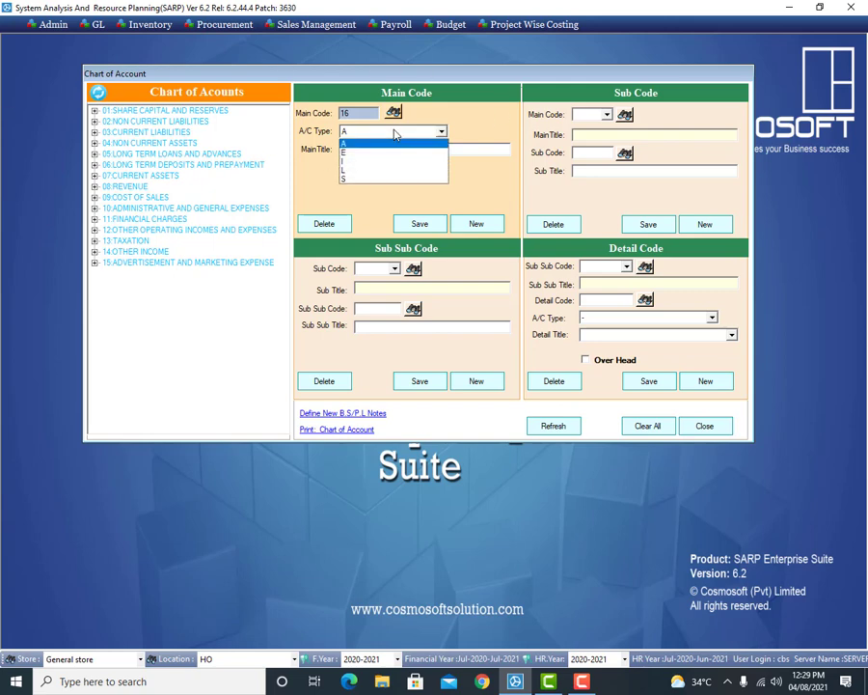
{"action": "left_click", "coordinate": [393, 143]}
{"action": "left_click_drag", "start_coordinate": [452, 148], "coordinate": [331, 157]}
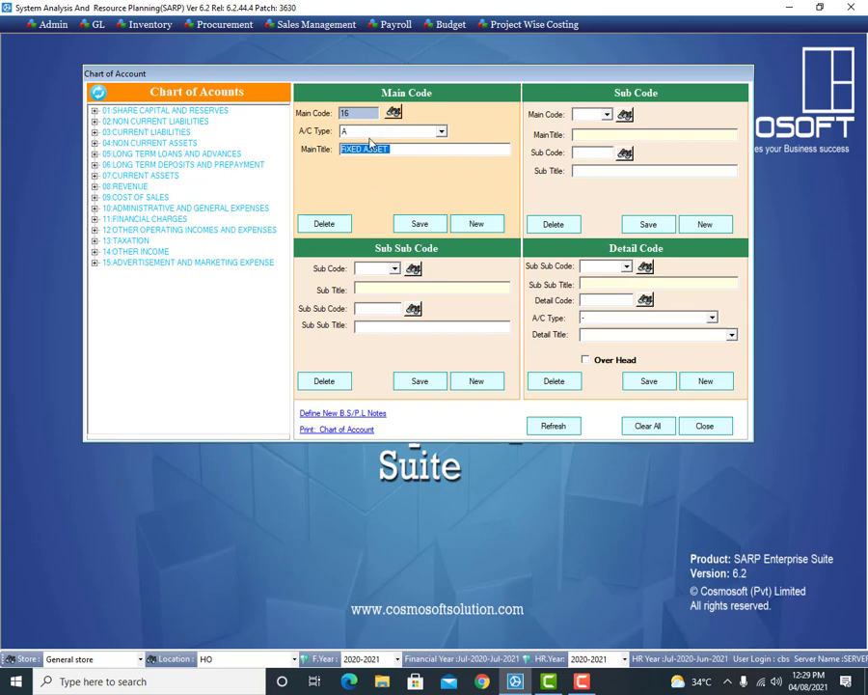
{"action": "left_click", "coordinate": [422, 223]}
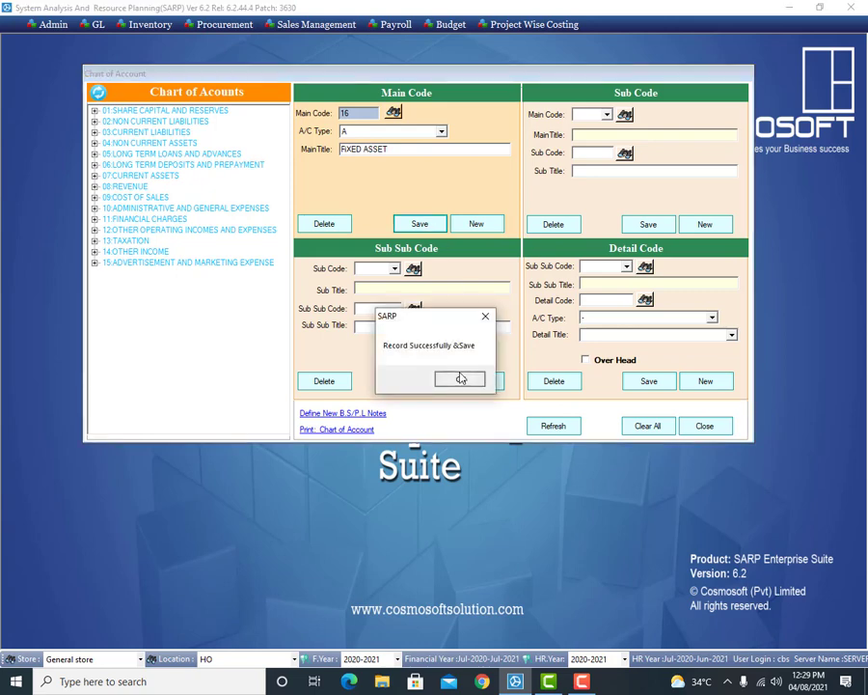
{"action": "left_click", "coordinate": [459, 378]}
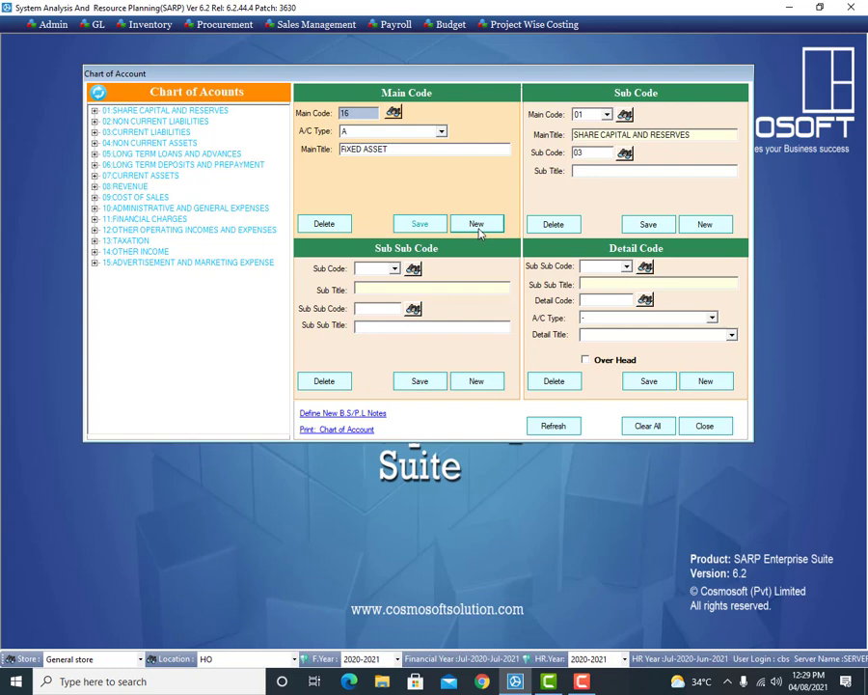
Step: Pick main code 16 FIXED ASSET as the parent for a new sub account
{"action": "left_click", "coordinate": [476, 223]}
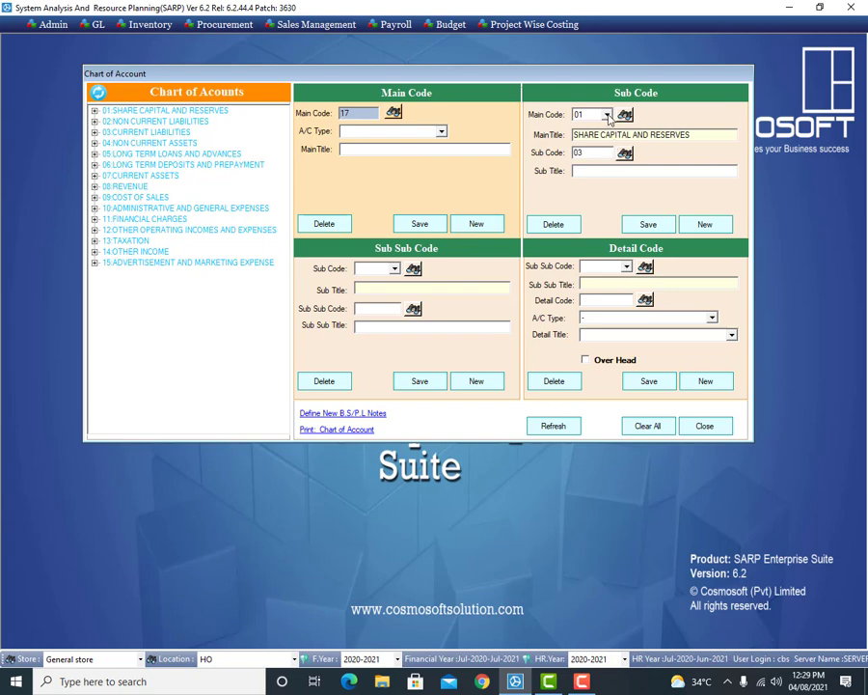
{"action": "left_click", "coordinate": [609, 117]}
{"action": "left_click", "coordinate": [608, 115]}
{"action": "left_click_drag", "start_coordinate": [608, 143], "coordinate": [612, 181]}
{"action": "left_click", "coordinate": [581, 188]}
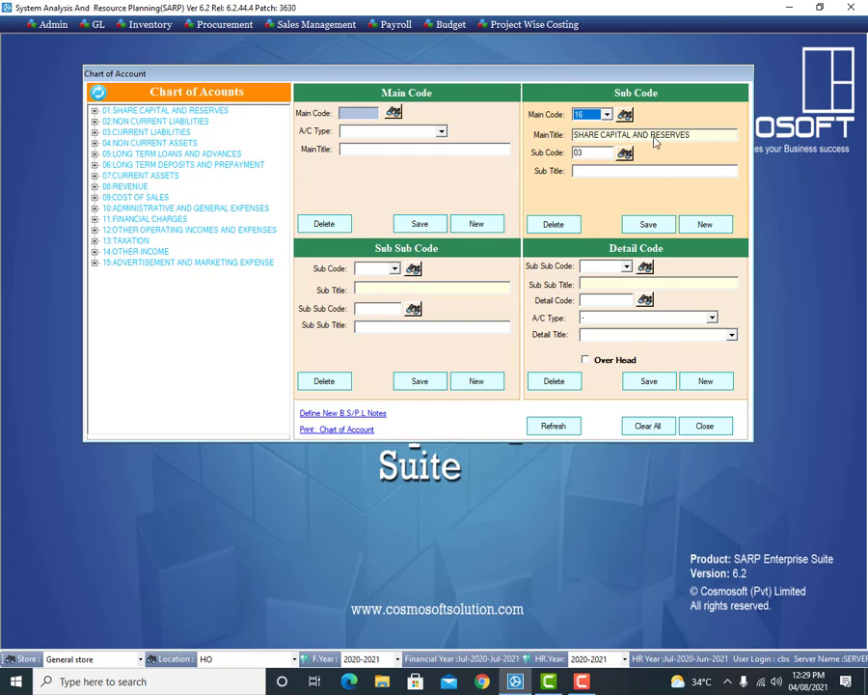
{"action": "left_click", "coordinate": [616, 175]}
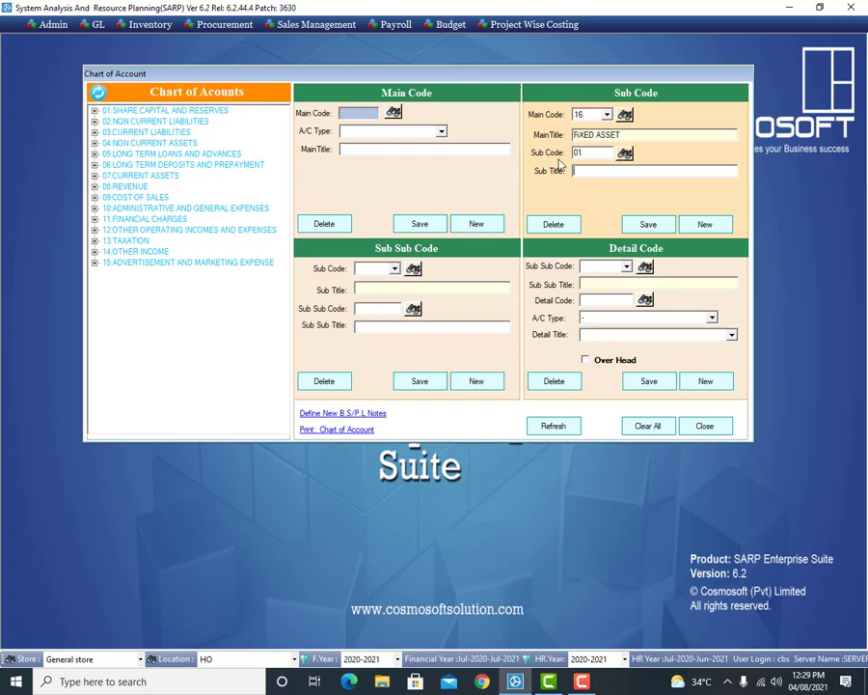
{"action": "left_click", "coordinate": [625, 115]}
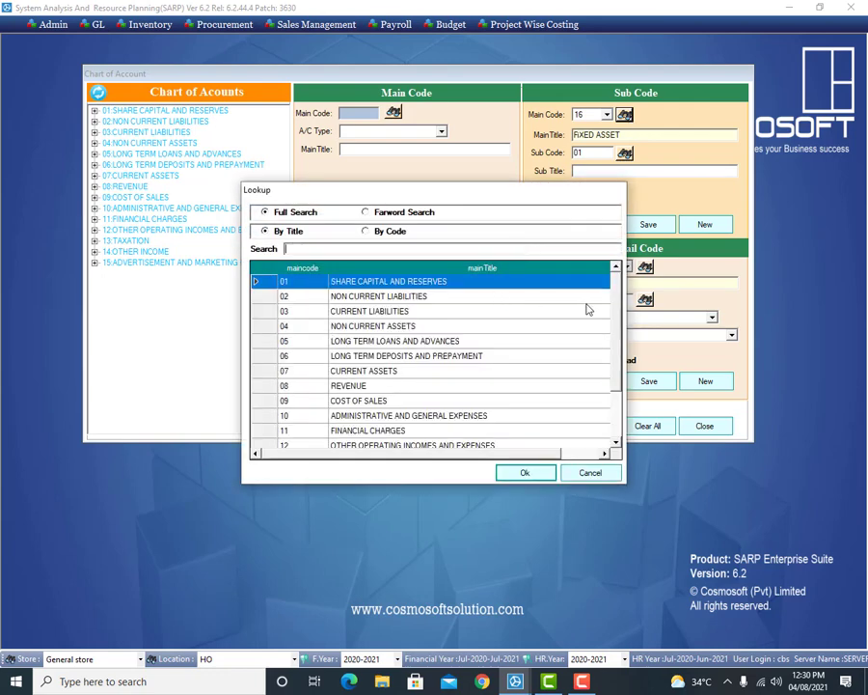
{"action": "scroll", "coordinate": [534, 422], "scroll_direction": "down", "scroll_amount": 2}
{"action": "double_click", "coordinate": [405, 437]}
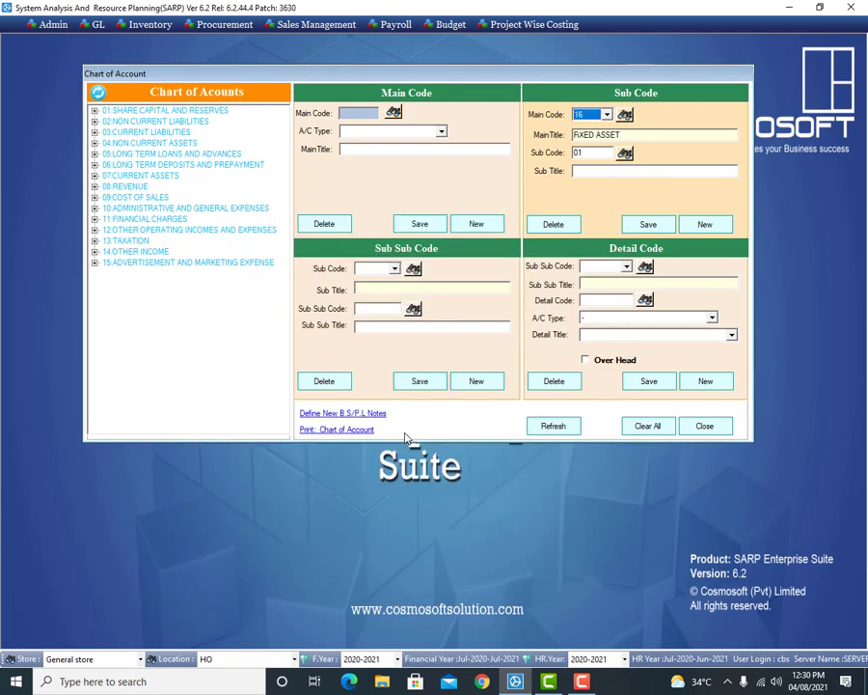
Step: Title sub code 01 VEHICLES and save it
{"action": "double_click", "coordinate": [579, 152]}
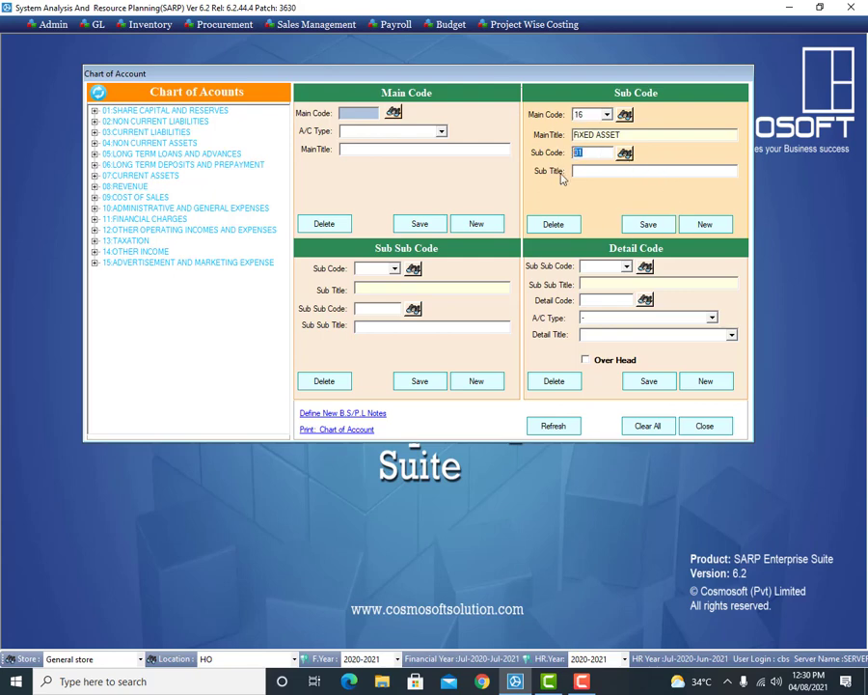
{"action": "left_click", "coordinate": [593, 172]}
{"action": "type", "text": "VEHICLES"}
{"action": "left_click", "coordinate": [646, 225]}
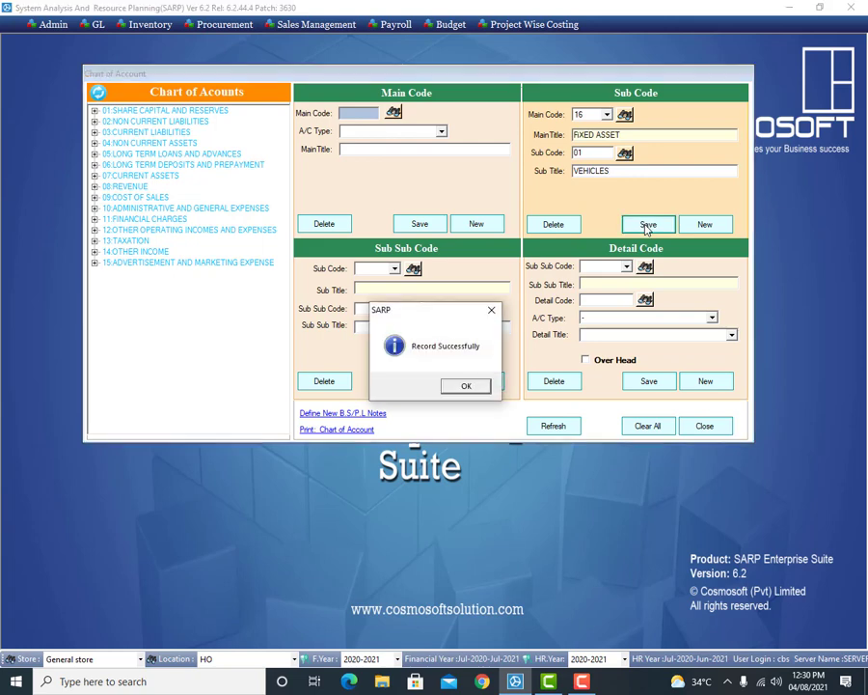
{"action": "left_click", "coordinate": [467, 386]}
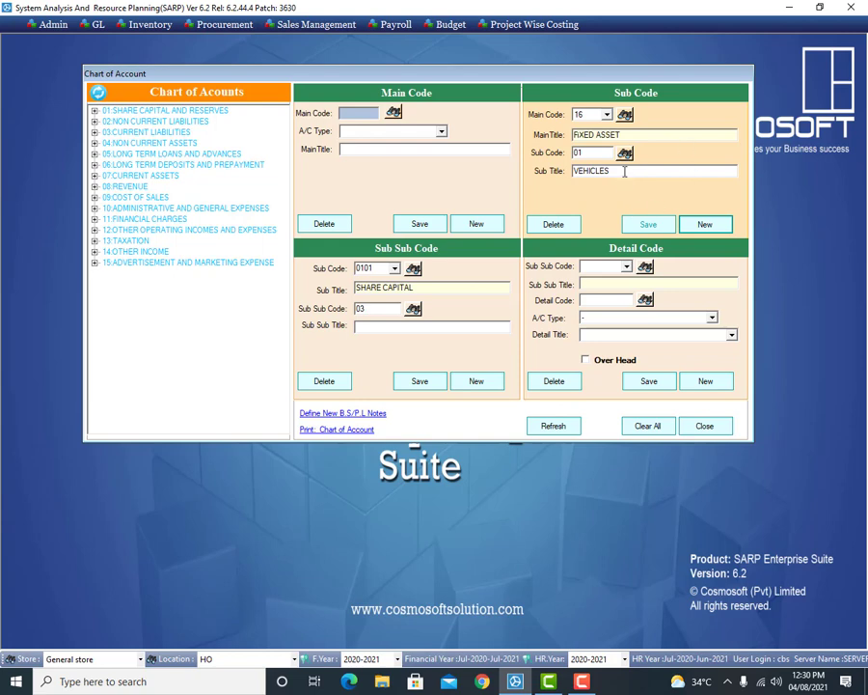
Step: Start a new sub-sub account entry and browse the sub code choices
{"action": "left_click", "coordinate": [707, 225]}
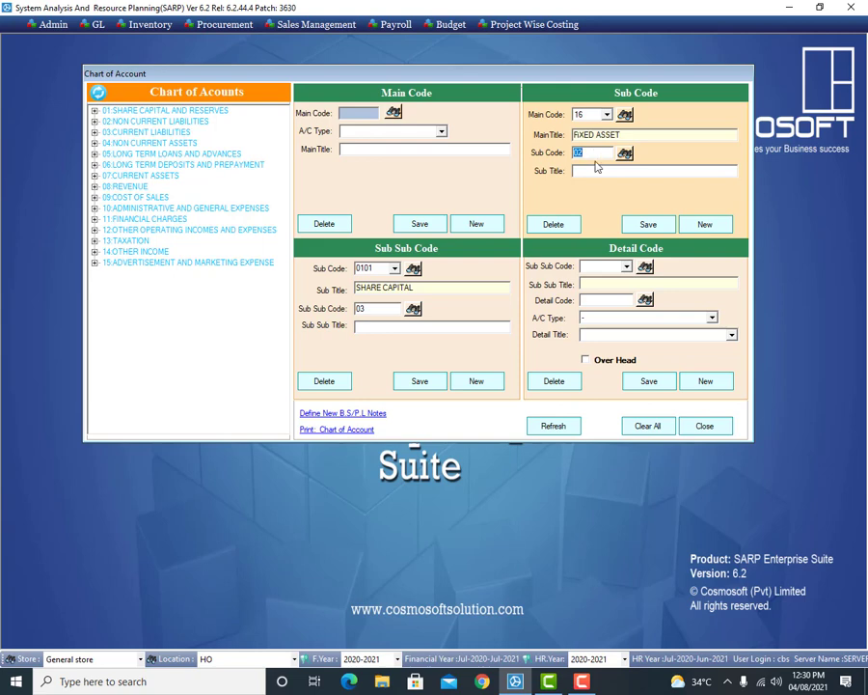
{"action": "left_click", "coordinate": [595, 174]}
{"action": "left_click", "coordinate": [395, 269]}
{"action": "key", "text": "Down"}
{"action": "key", "text": "Return"}
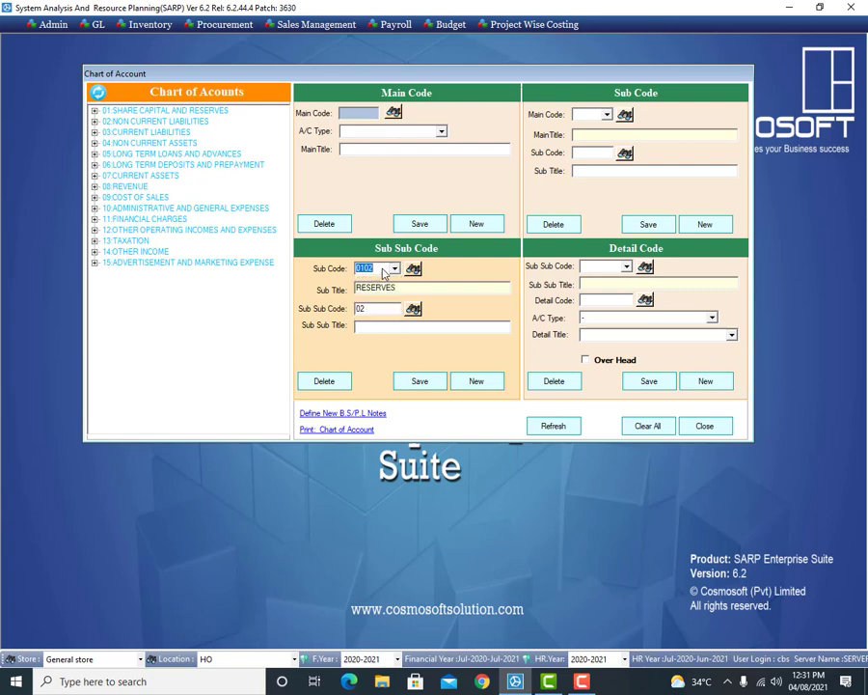
{"action": "key", "text": "Up"}
Step: Search the sub account lookup for 'VE' and select 1601 VEHICLES
{"action": "left_click", "coordinate": [415, 271]}
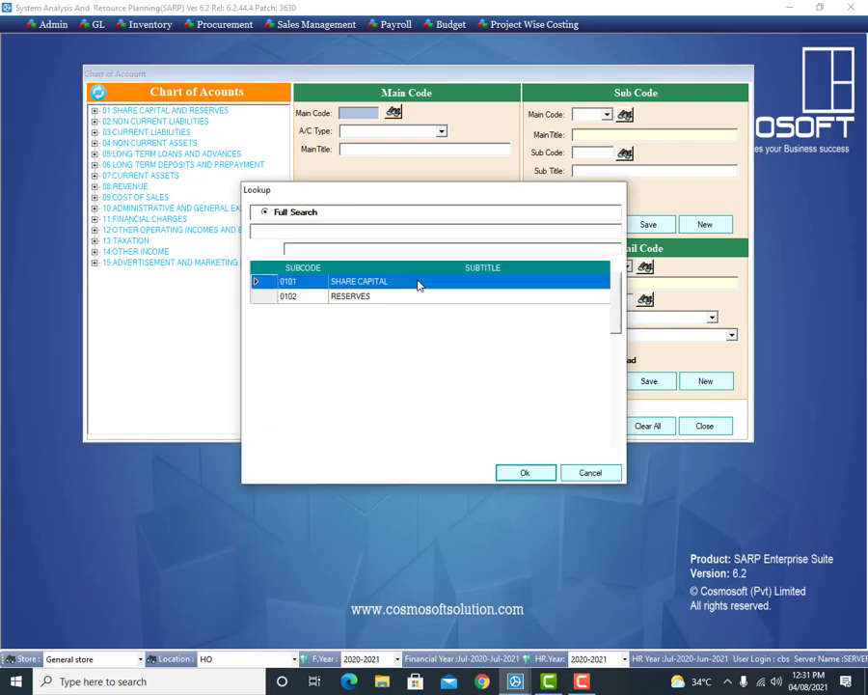
{"action": "left_click", "coordinate": [384, 329]}
{"action": "scroll", "coordinate": [384, 333], "scroll_direction": "down", "scroll_amount": 1}
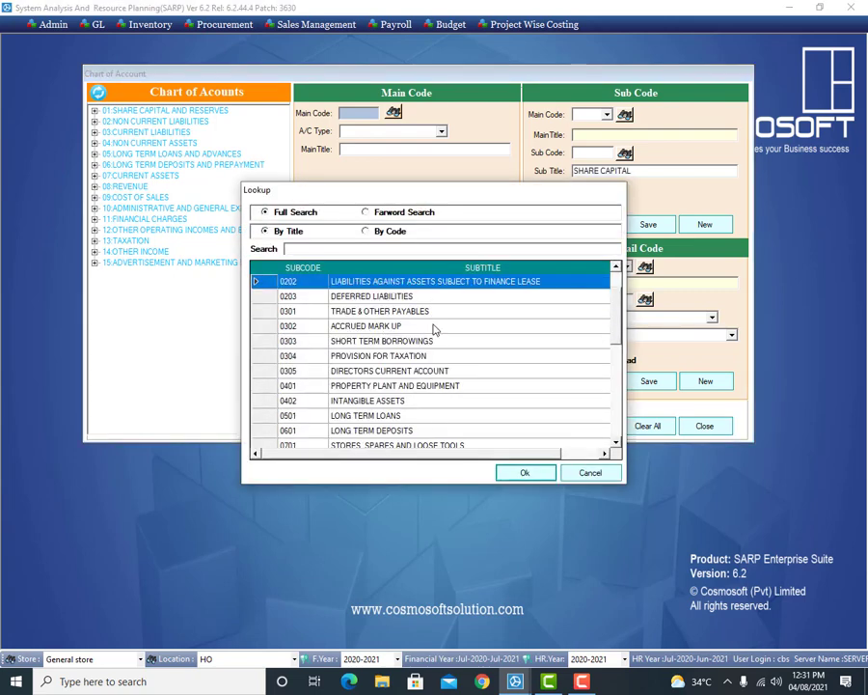
{"action": "left_click", "coordinate": [395, 249]}
{"action": "type", "text": "VE"}
{"action": "key", "text": "Down"}
{"action": "key", "text": "Down"}
{"action": "key", "text": "Down"}
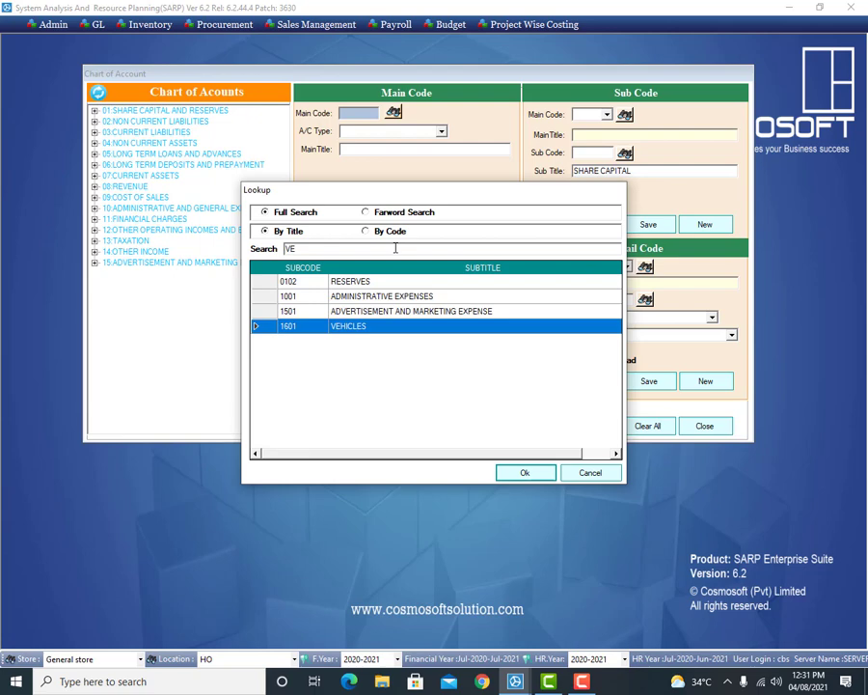
{"action": "key", "text": "Return"}
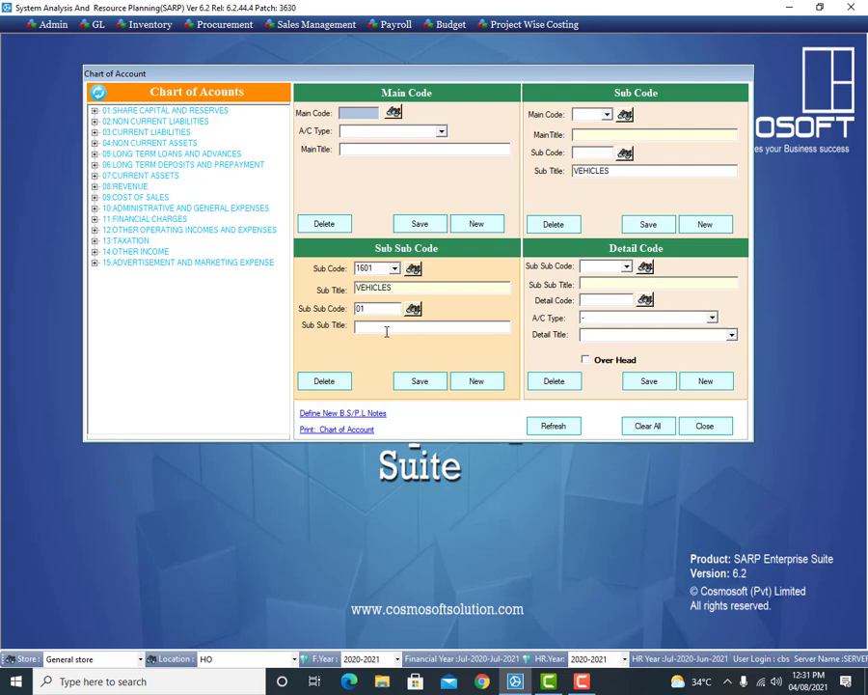
Step: Enter CARS as the sub-sub title and save it
{"action": "type", "text": "CARS"}
{"action": "left_click", "coordinate": [417, 382]}
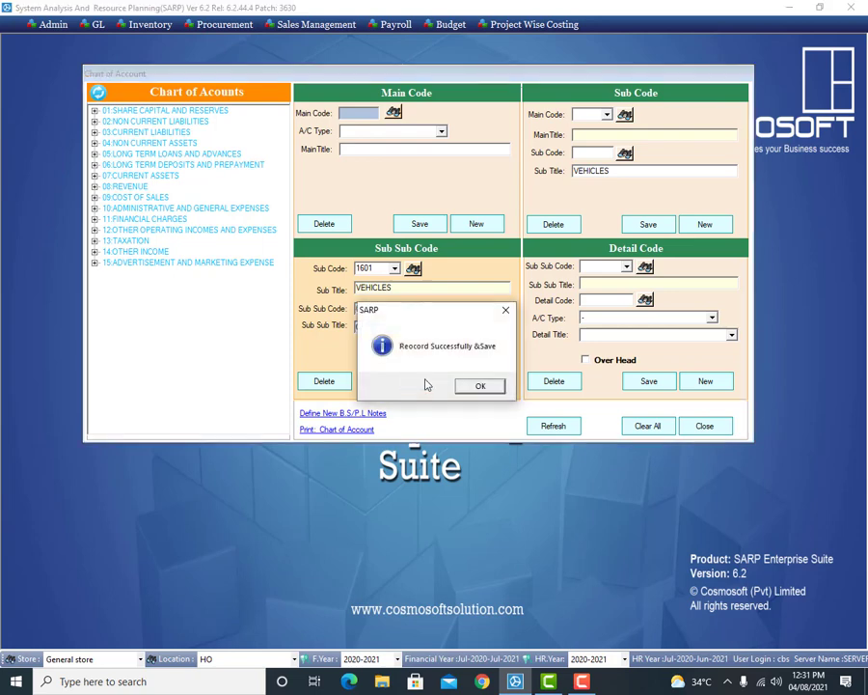
{"action": "left_click", "coordinate": [481, 387]}
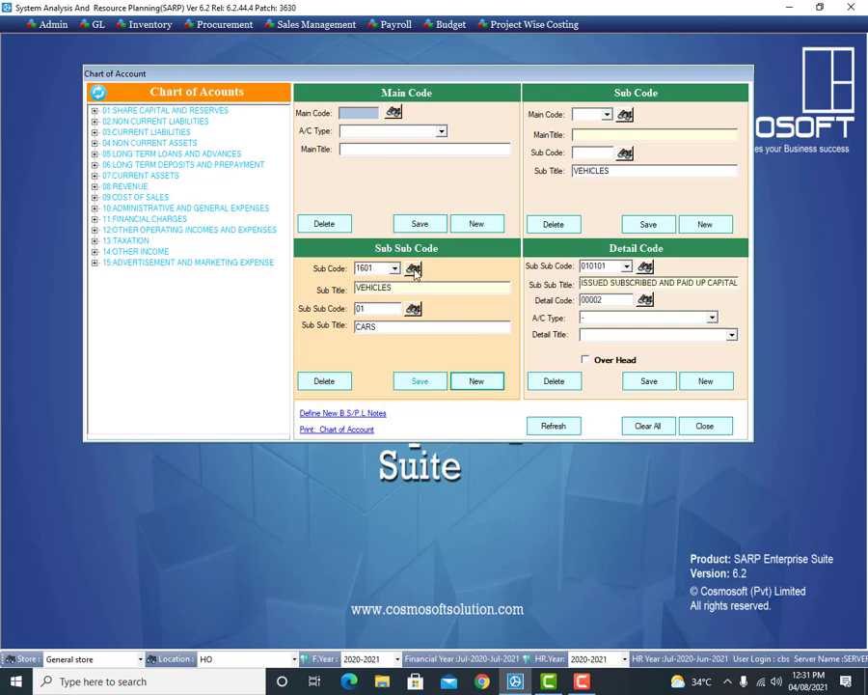
Step: Start a new entry and pick 160101 CARS as the parent via a 'CAR' search
{"action": "double_click", "coordinate": [363, 269]}
{"action": "left_click", "coordinate": [477, 383]}
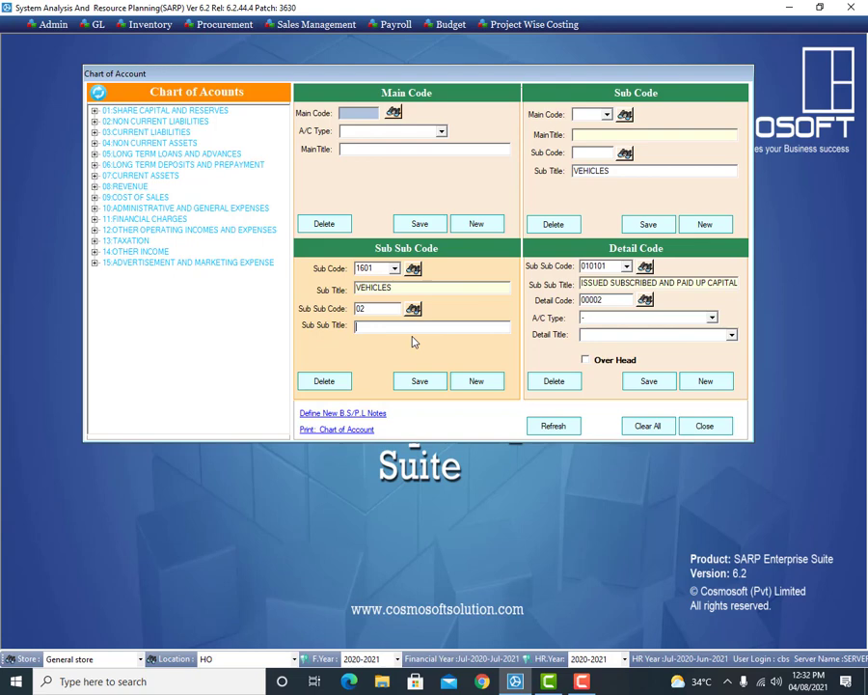
{"action": "left_click", "coordinate": [645, 268]}
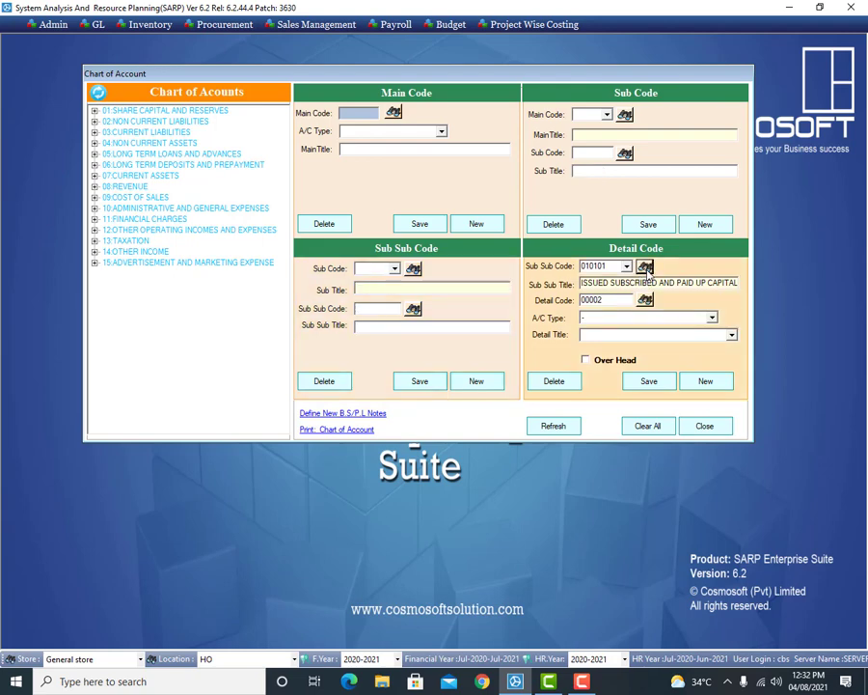
{"action": "left_click", "coordinate": [645, 268]}
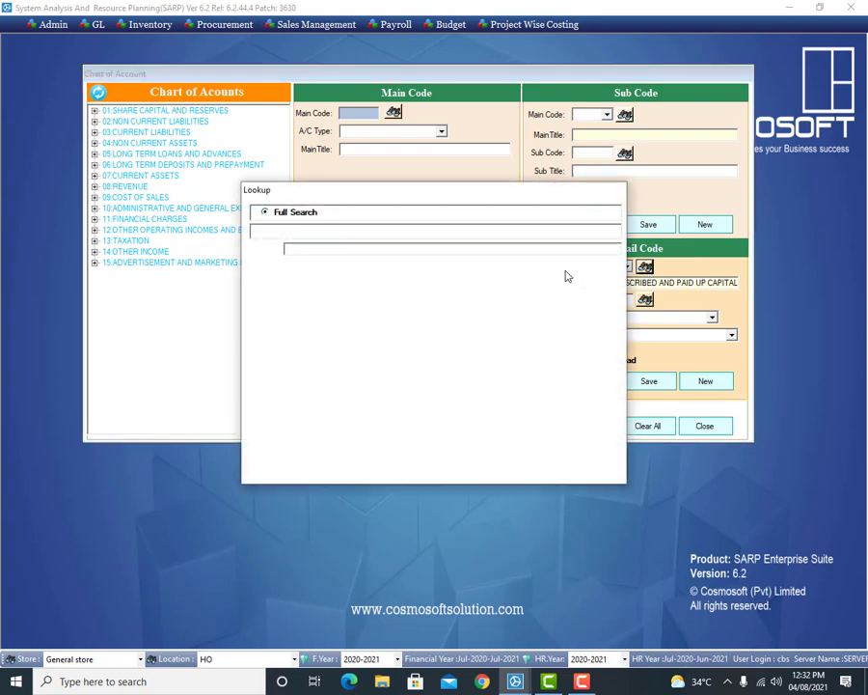
{"action": "type", "text": "CAR"}
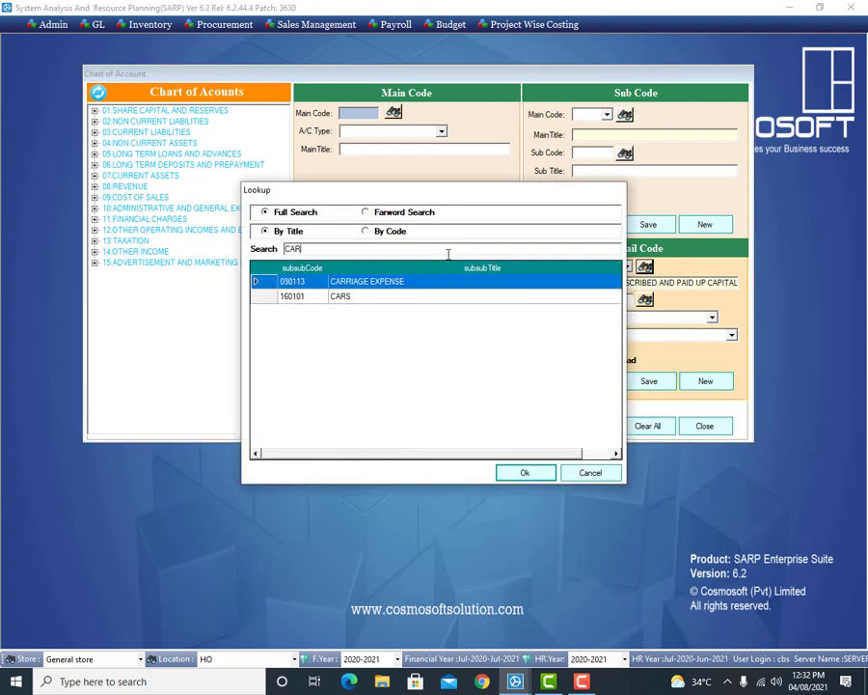
{"action": "key", "text": "Down"}
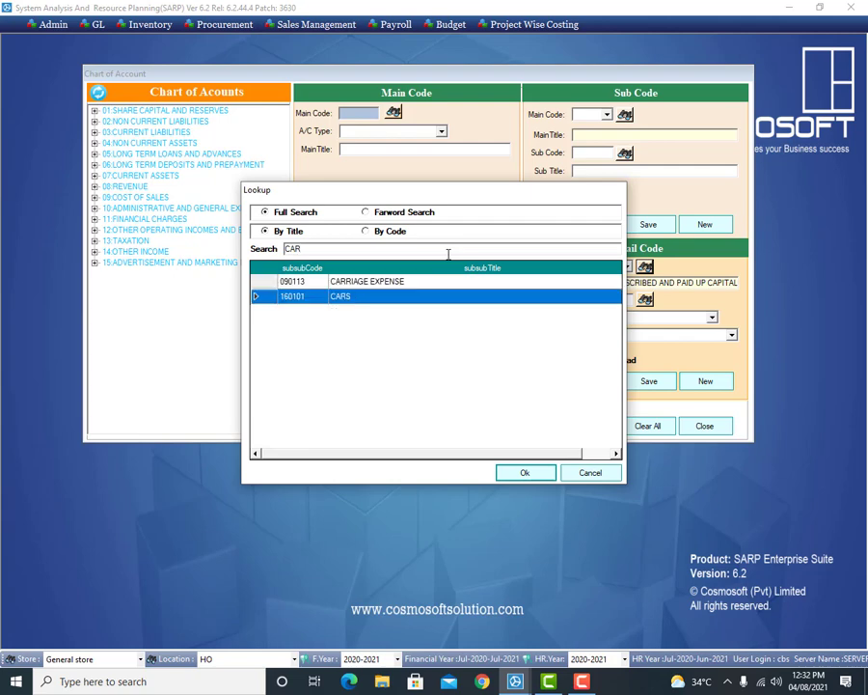
{"action": "key", "text": "Return"}
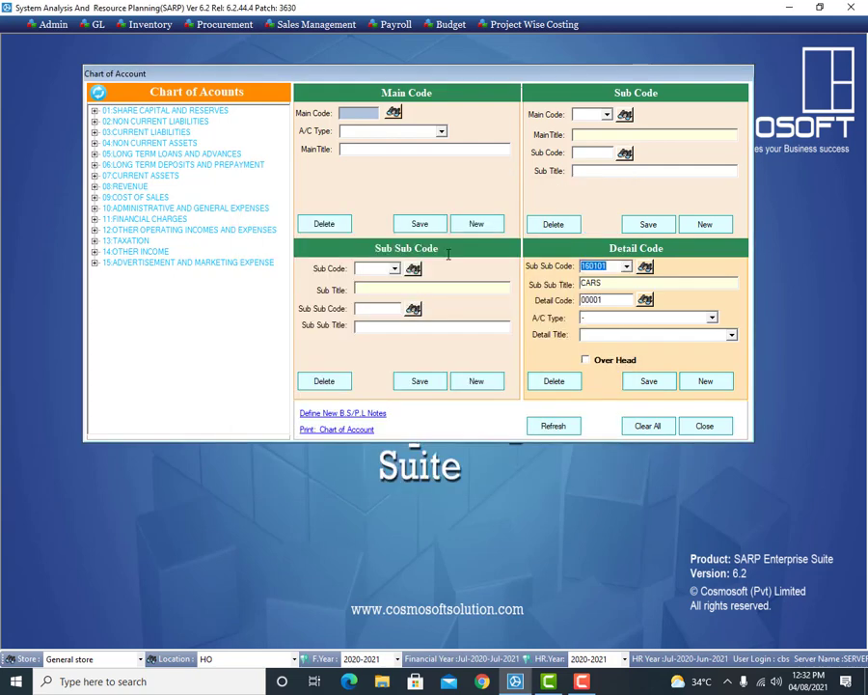
Step: Set detail code 00001's account type to Stock
{"action": "left_click", "coordinate": [613, 299]}
{"action": "double_click", "coordinate": [612, 299]}
{"action": "left_click", "coordinate": [712, 318]}
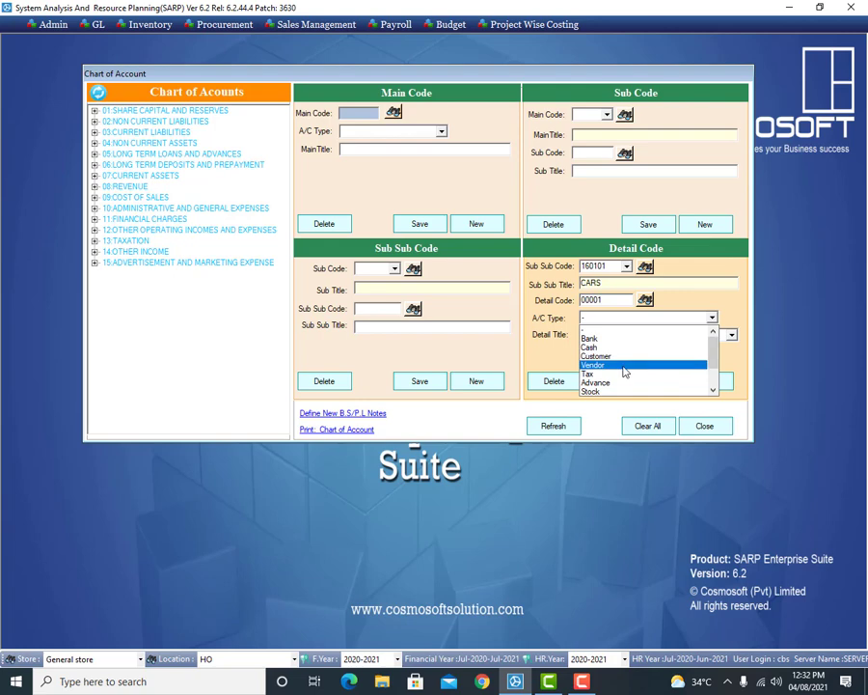
{"action": "left_click", "coordinate": [715, 390]}
{"action": "left_click", "coordinate": [715, 391]}
{"action": "left_click", "coordinate": [714, 390]}
{"action": "left_click", "coordinate": [714, 390]}
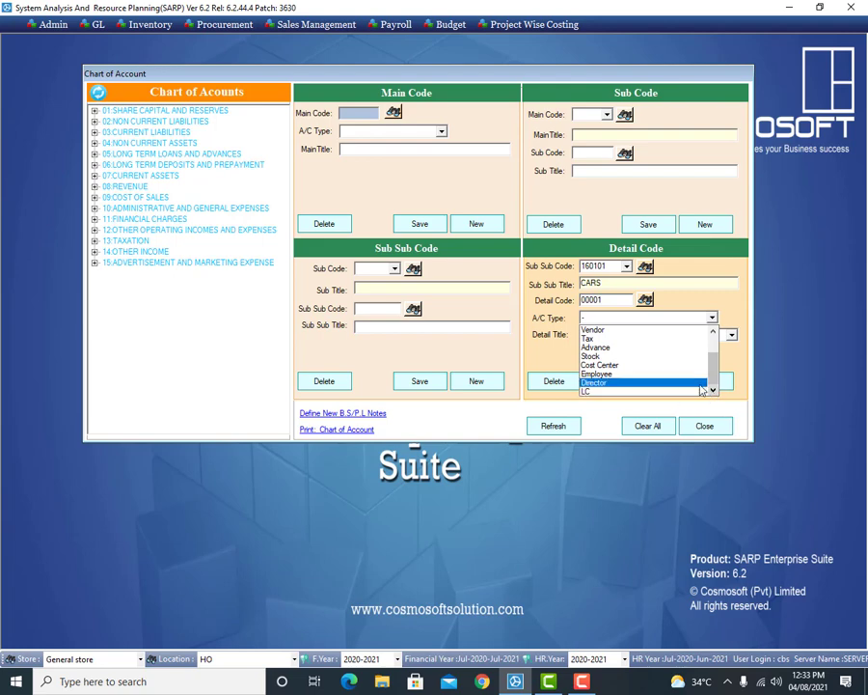
{"action": "mouse_move", "coordinate": [714, 376]}
{"action": "left_mouse_down"}
{"action": "mouse_move", "coordinate": [716, 353]}
{"action": "mouse_move", "coordinate": [715, 384]}
{"action": "mouse_move", "coordinate": [714, 376]}
{"action": "left_mouse_up"}
{"action": "scroll", "coordinate": [715, 375], "scroll_direction": "down", "scroll_amount": 1}
{"action": "left_click", "coordinate": [595, 357]}
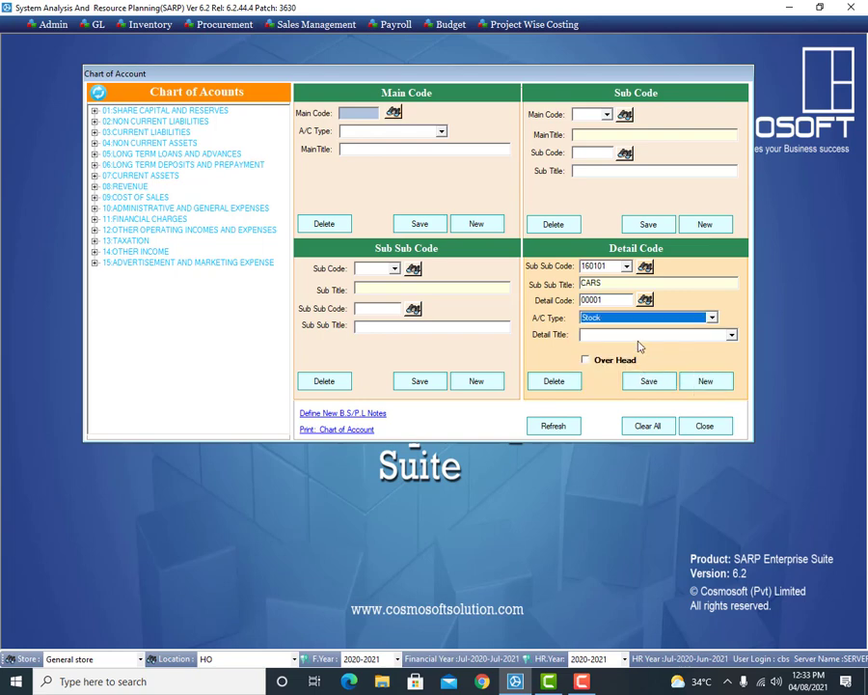
Step: Title the detail account TOYOTA 1.5 YARIS, save it, and start the next entry
{"action": "key", "text": "Tab"}
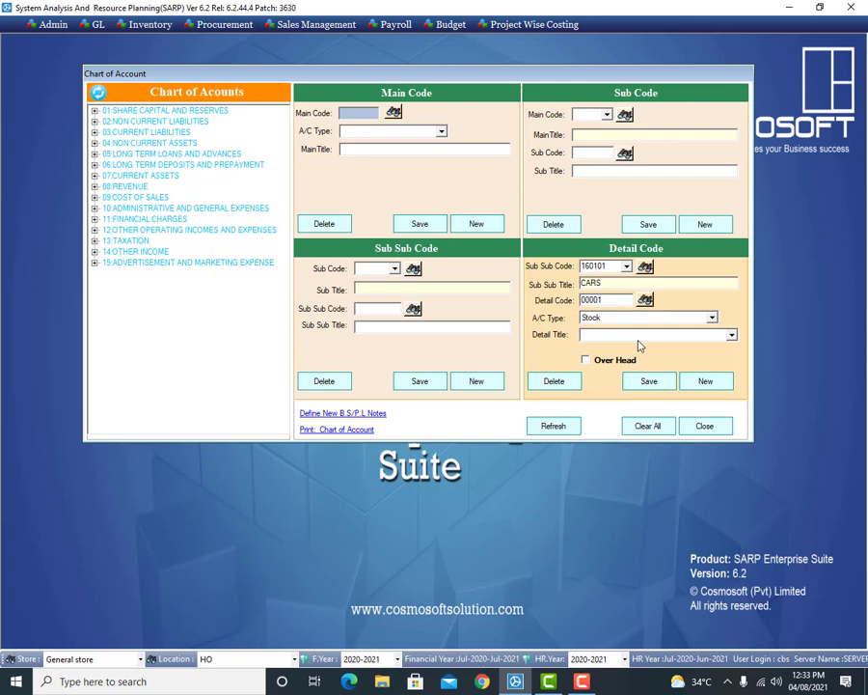
{"action": "type", "text": "TOY"}
{"action": "key", "text": "BackSpace"}
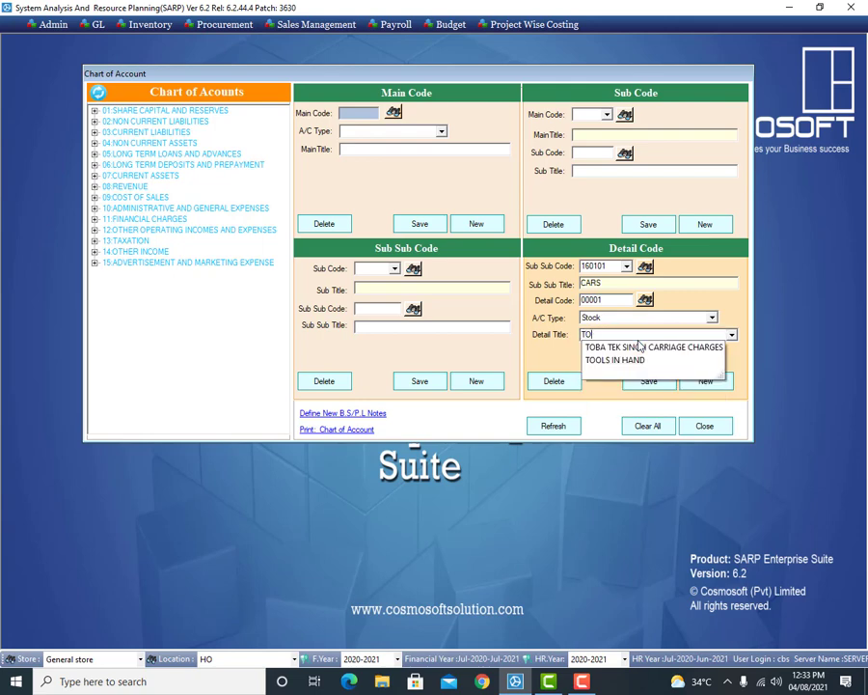
{"action": "type", "text": "O"}
{"action": "key", "text": "BackSpace"}
{"action": "type", "text": "YOTA"}
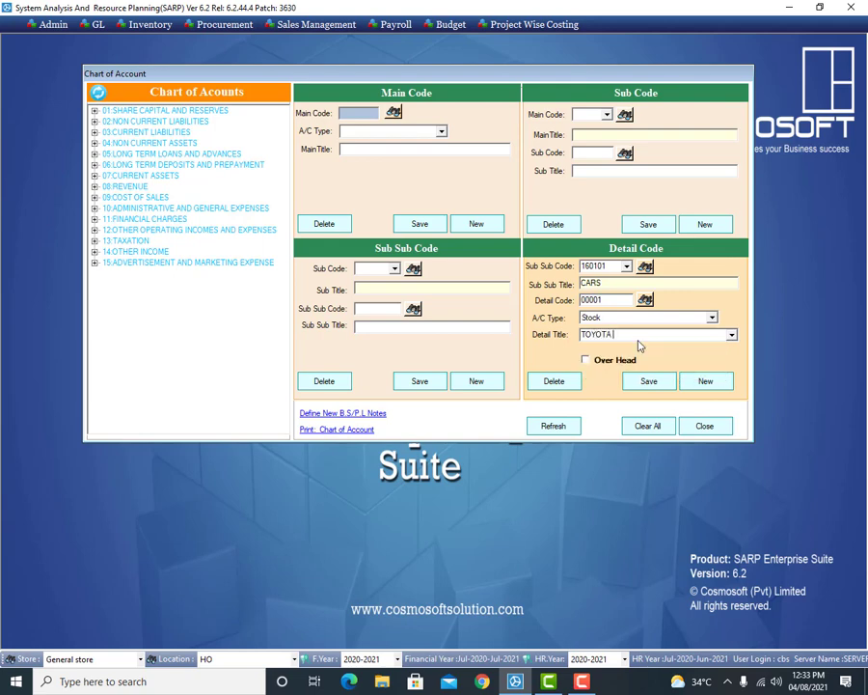
{"action": "type", "text": " 1.5 YARIS"}
{"action": "left_click", "coordinate": [649, 386]}
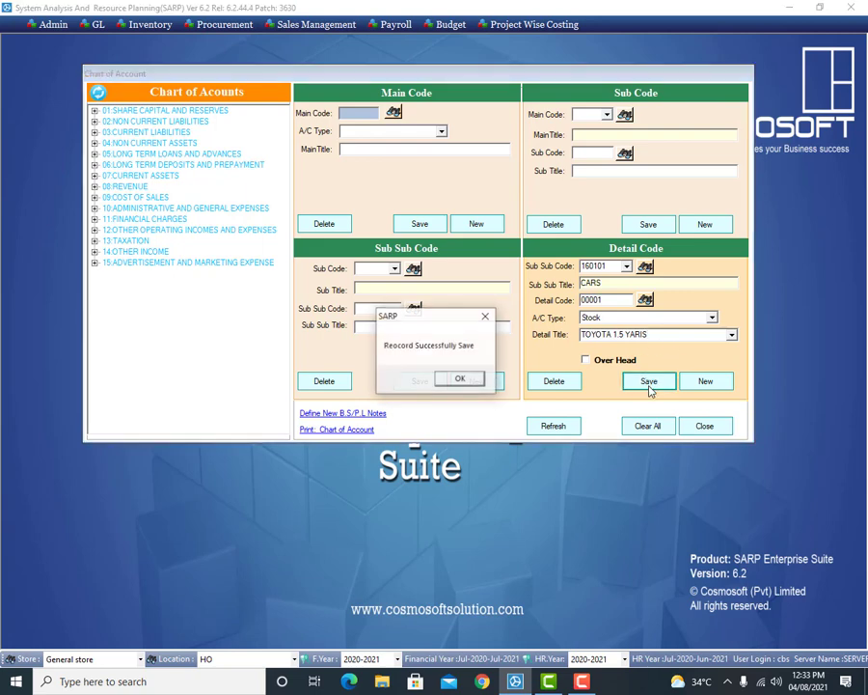
{"action": "left_click", "coordinate": [462, 379]}
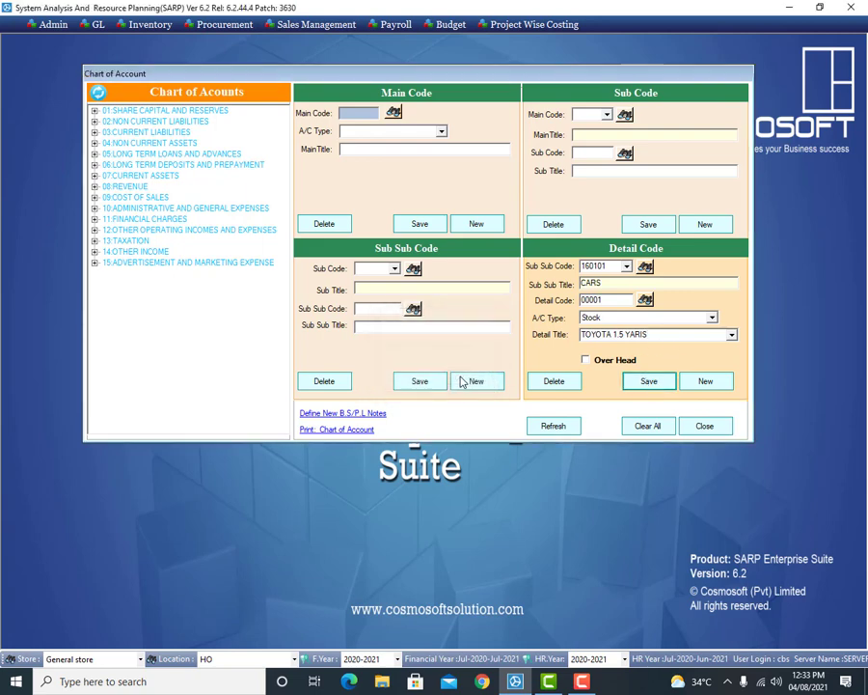
{"action": "left_click", "coordinate": [704, 382]}
Step: Start blank detail code 00002 under 160101 CARS
{"action": "left_click", "coordinate": [705, 382]}
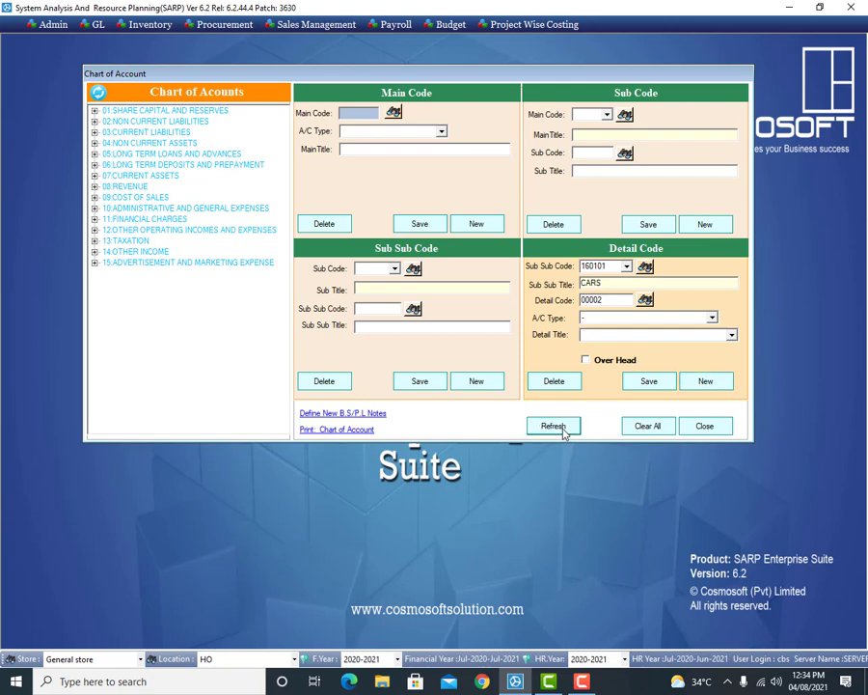
{"action": "left_click", "coordinate": [564, 431]}
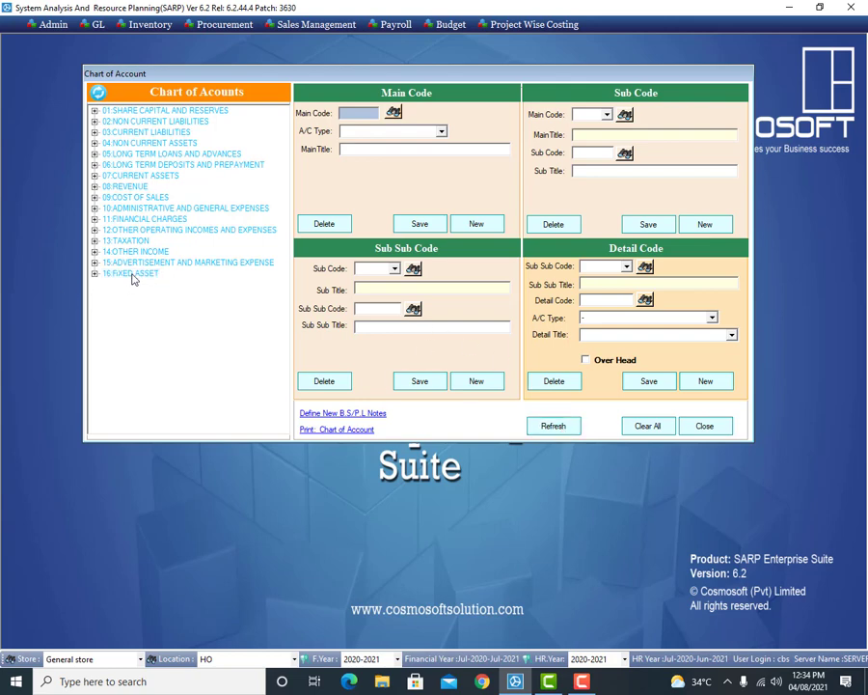
{"action": "left_click", "coordinate": [96, 274]}
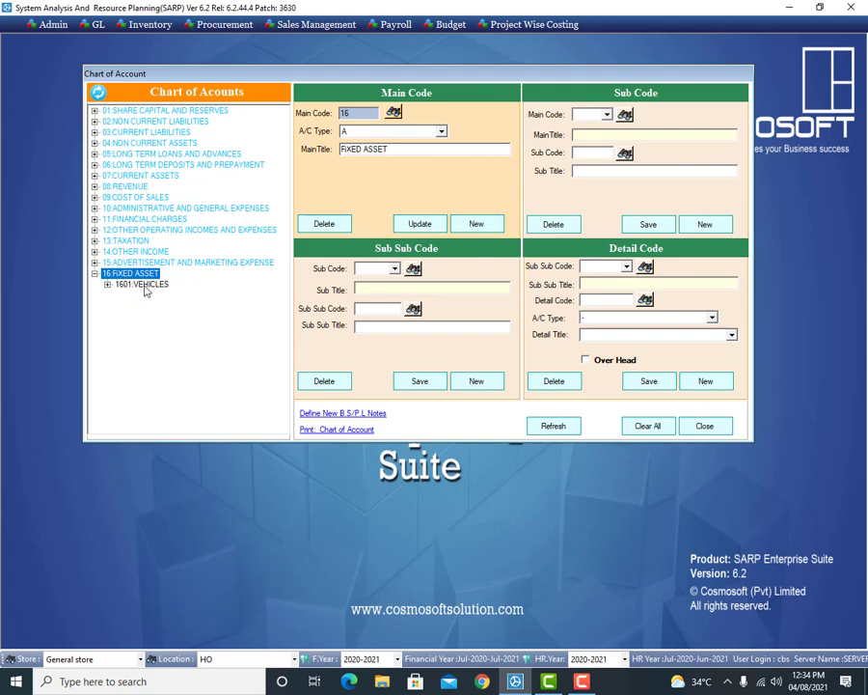
{"action": "left_click", "coordinate": [143, 285]}
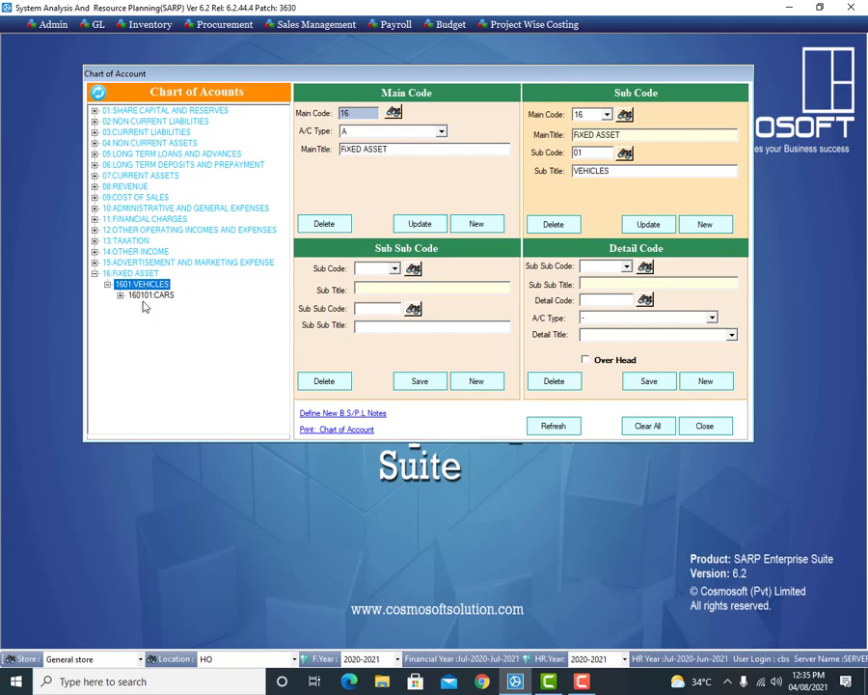
{"action": "left_click", "coordinate": [150, 295]}
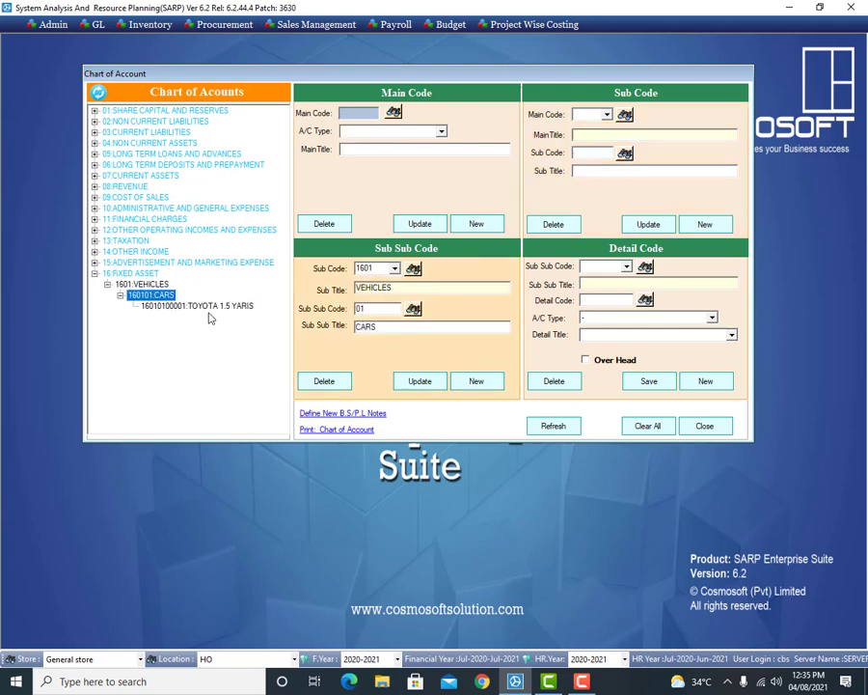
{"action": "left_click", "coordinate": [159, 363]}
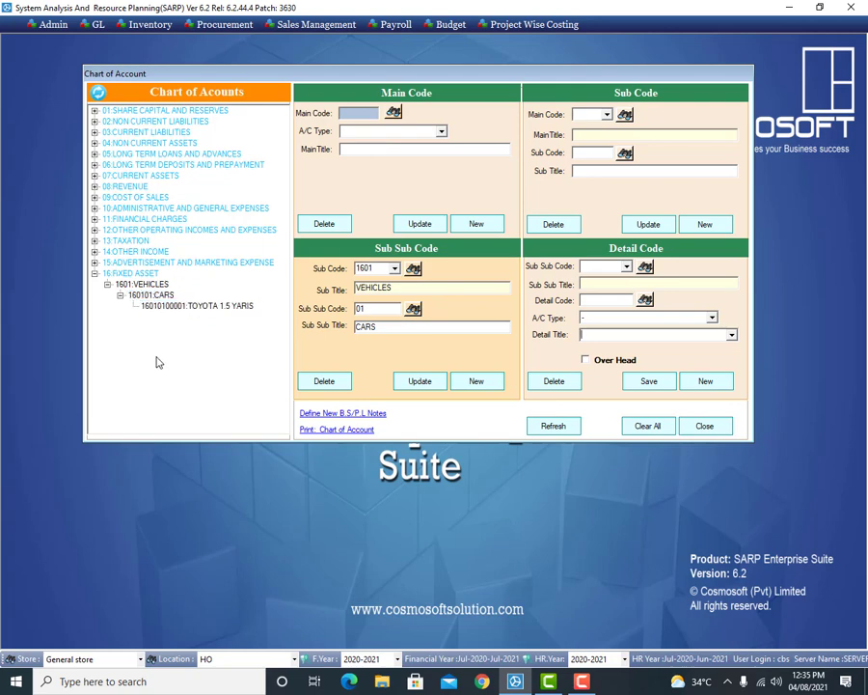
{"action": "left_click", "coordinate": [193, 305]}
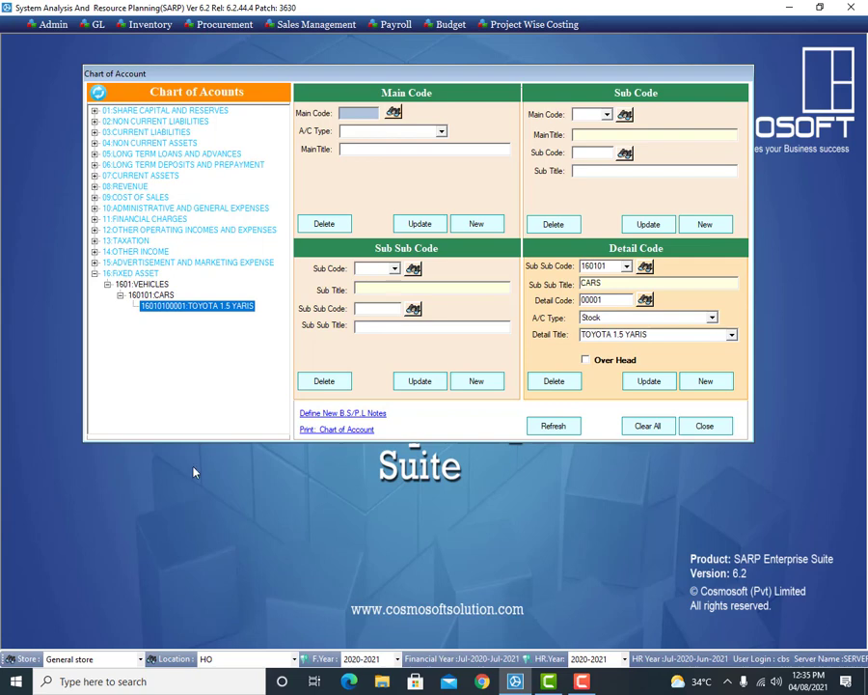
Step: Print the chart of accounts as an on-screen Detail Accounts report with Export To Pdf off
{"action": "left_click", "coordinate": [332, 438]}
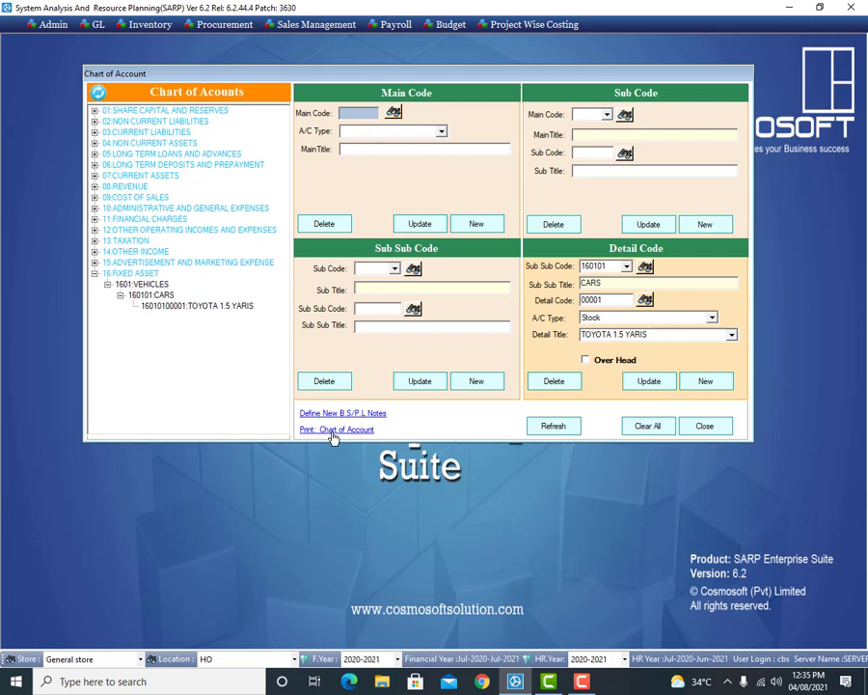
{"action": "left_click", "coordinate": [332, 435]}
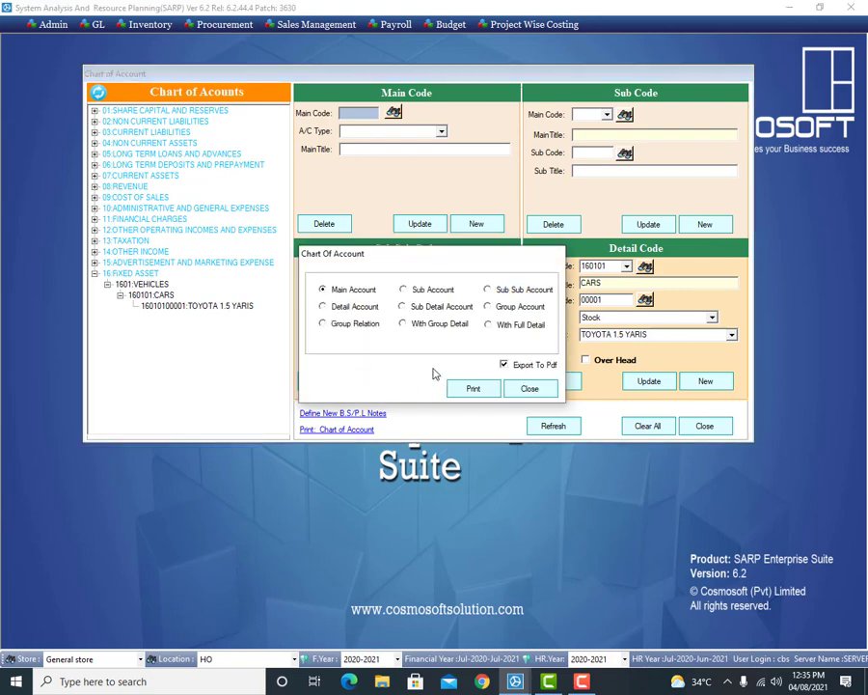
{"action": "left_click", "coordinate": [506, 368]}
{"action": "left_click", "coordinate": [472, 390]}
{"action": "left_click", "coordinate": [472, 388]}
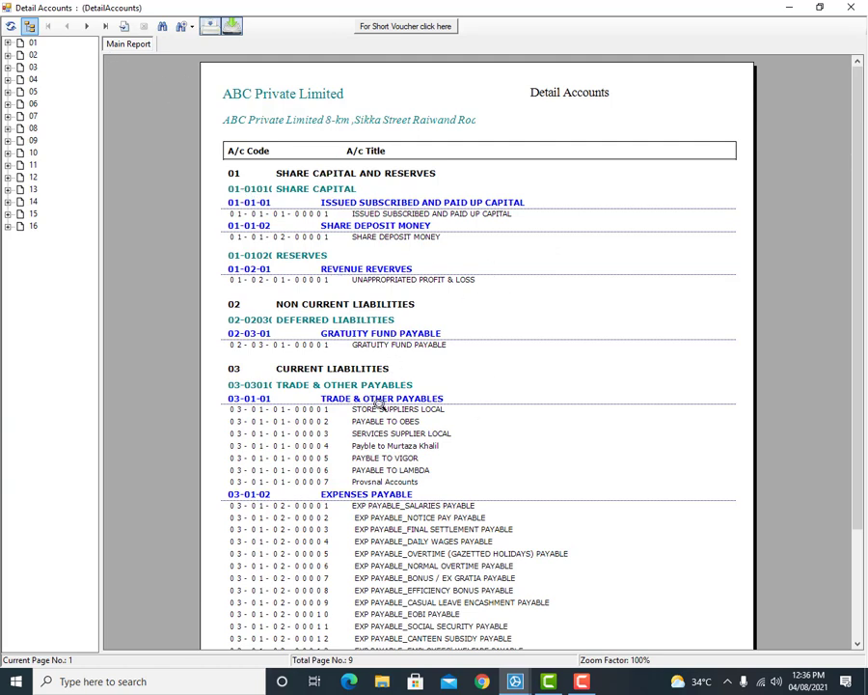
Step: Check account 16 on the report's last page, then open the Print dialog
{"action": "left_click", "coordinate": [385, 458]}
{"action": "left_click", "coordinate": [34, 226]}
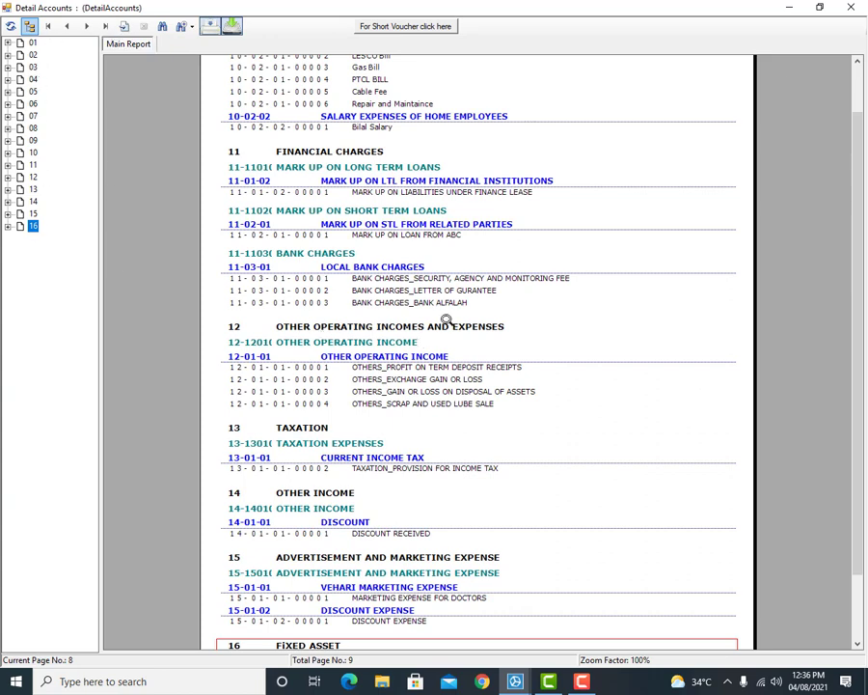
{"action": "left_click_drag", "start_coordinate": [849, 269], "coordinate": [854, 569]}
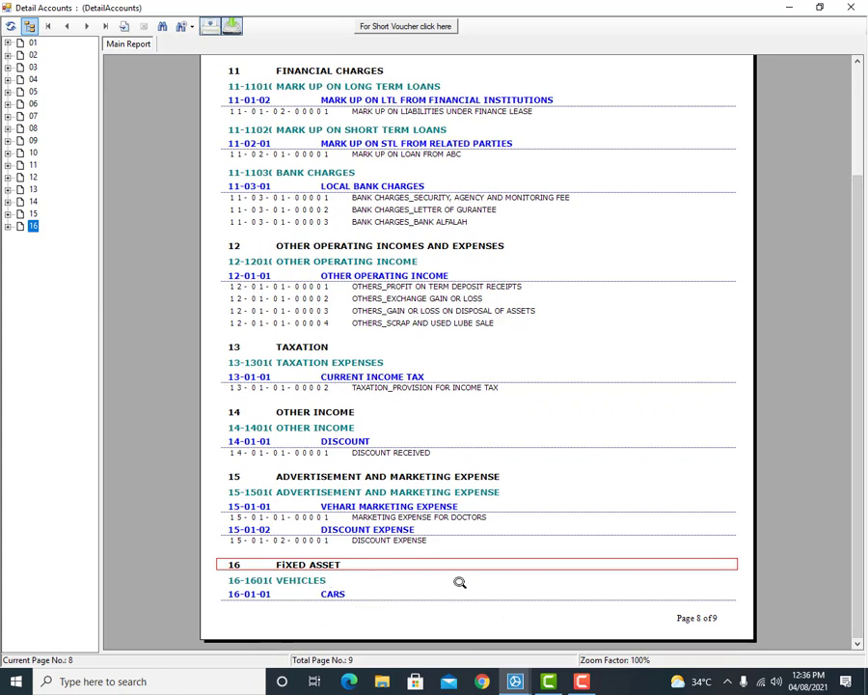
{"action": "left_click", "coordinate": [106, 27]}
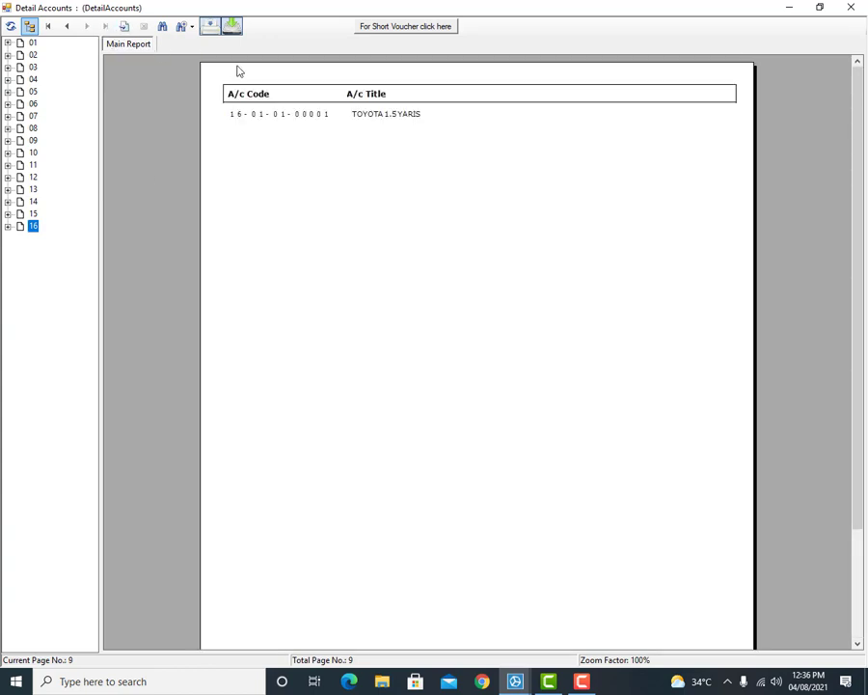
{"action": "left_click", "coordinate": [397, 114]}
{"action": "left_click", "coordinate": [277, 114]}
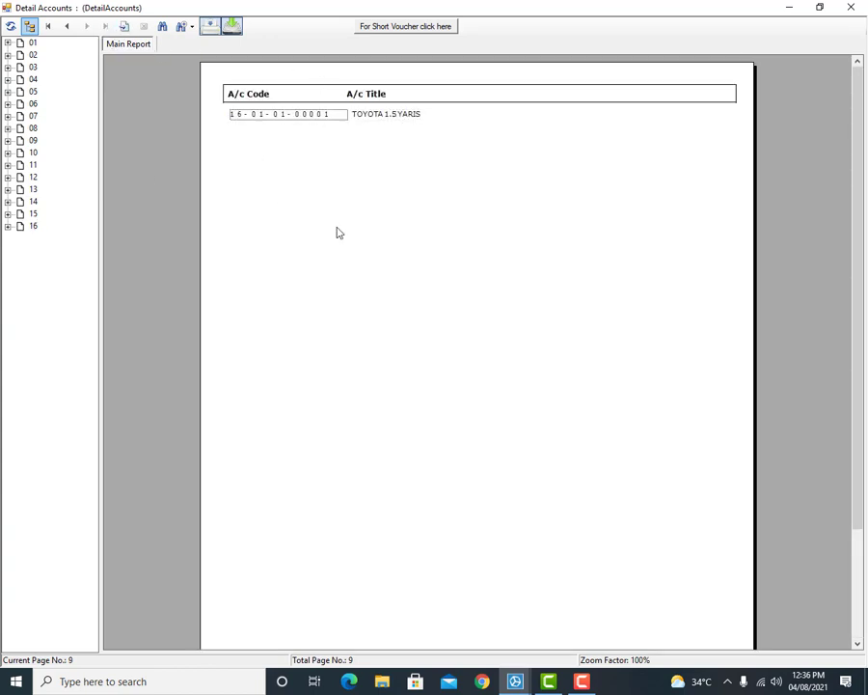
{"action": "left_click", "coordinate": [204, 27]}
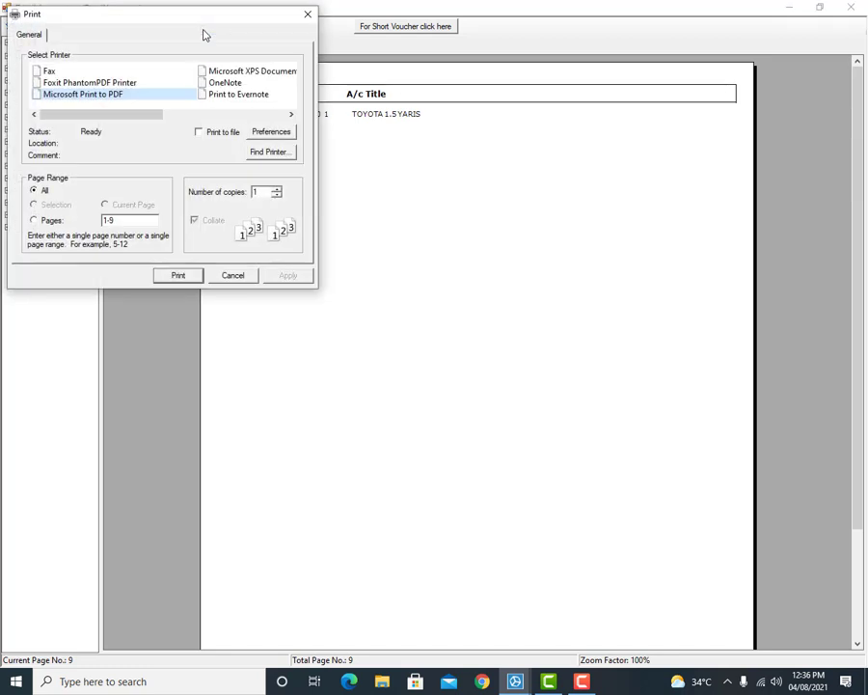
Step: Cancel printing, then abandon the report export after entering COA as the file name
{"action": "left_click", "coordinate": [232, 276]}
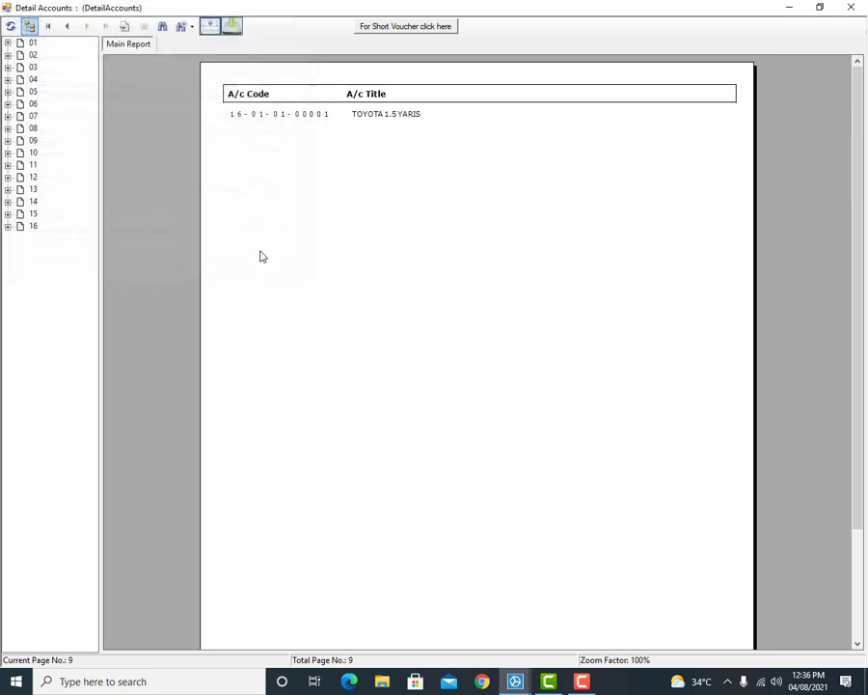
{"action": "left_click", "coordinate": [233, 27]}
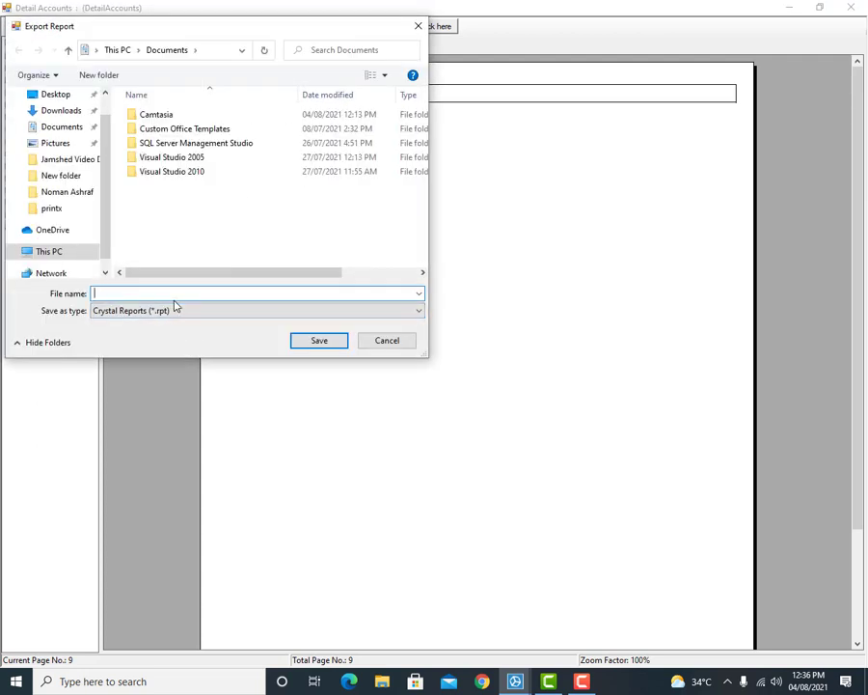
{"action": "type", "text": "COA"}
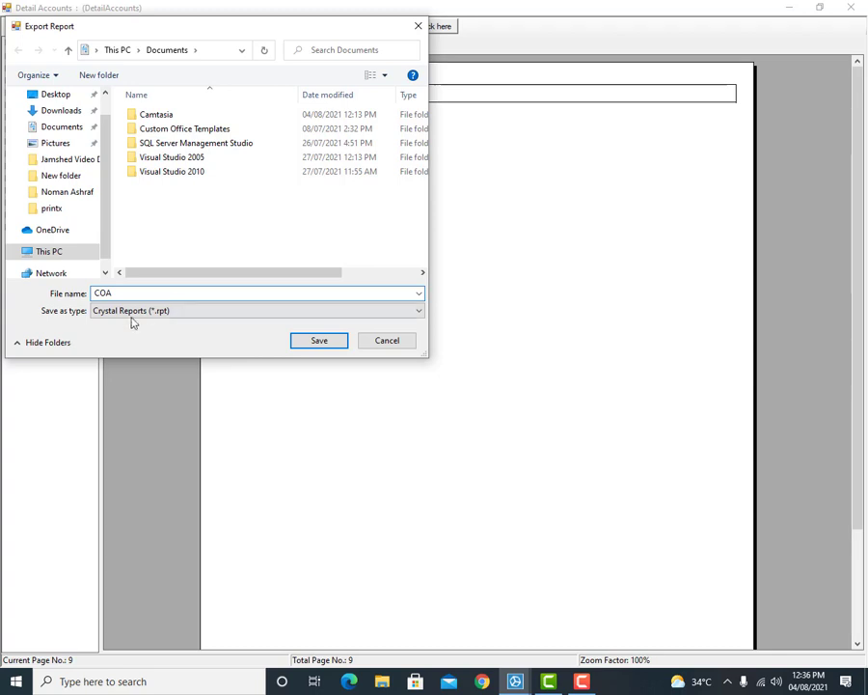
{"action": "left_click", "coordinate": [106, 311]}
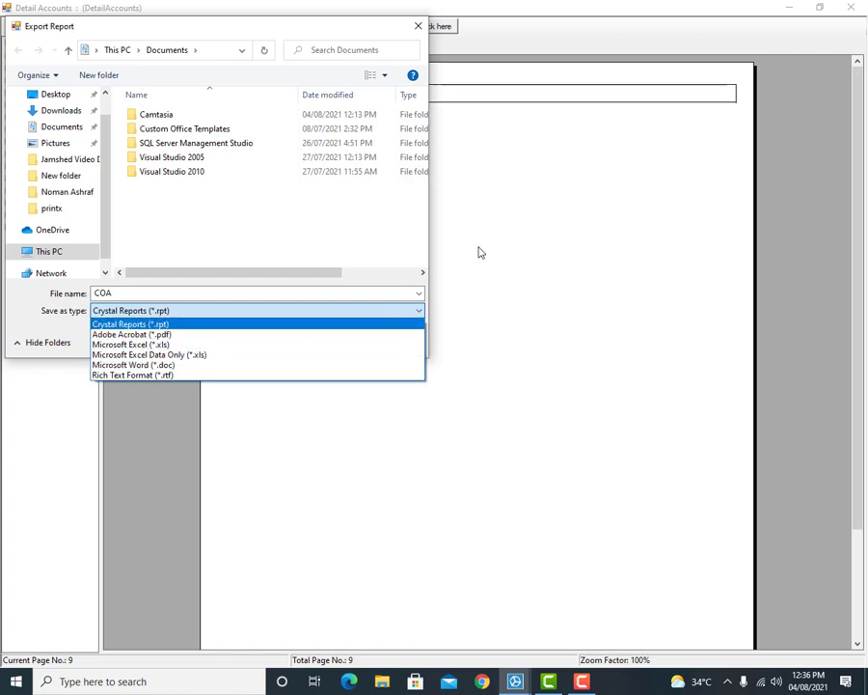
{"action": "left_click", "coordinate": [418, 26]}
{"action": "left_click", "coordinate": [420, 29]}
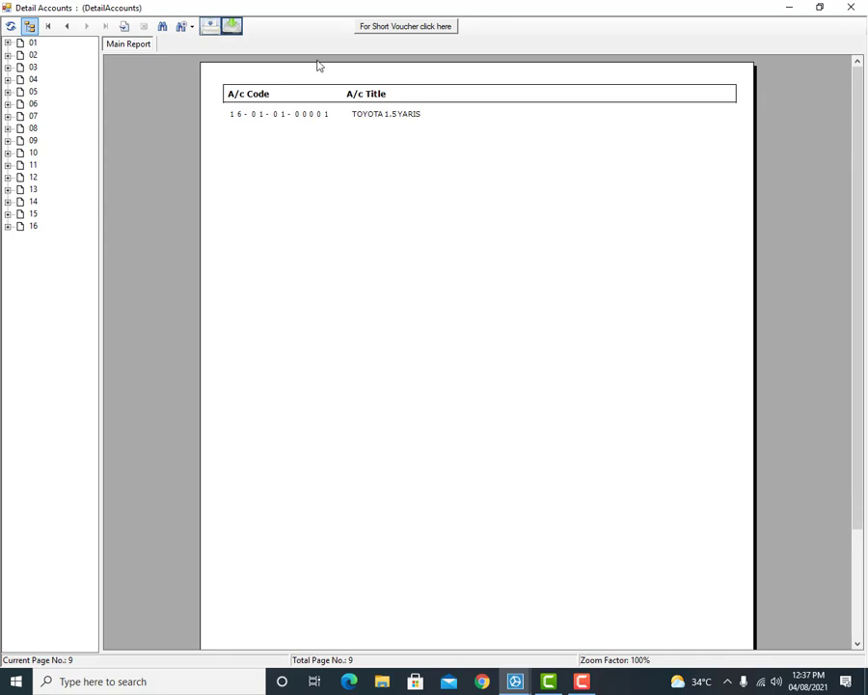
Step: Hide the group tree, then close the Detail Accounts report and the Chart of Account form
{"action": "left_click", "coordinate": [31, 26]}
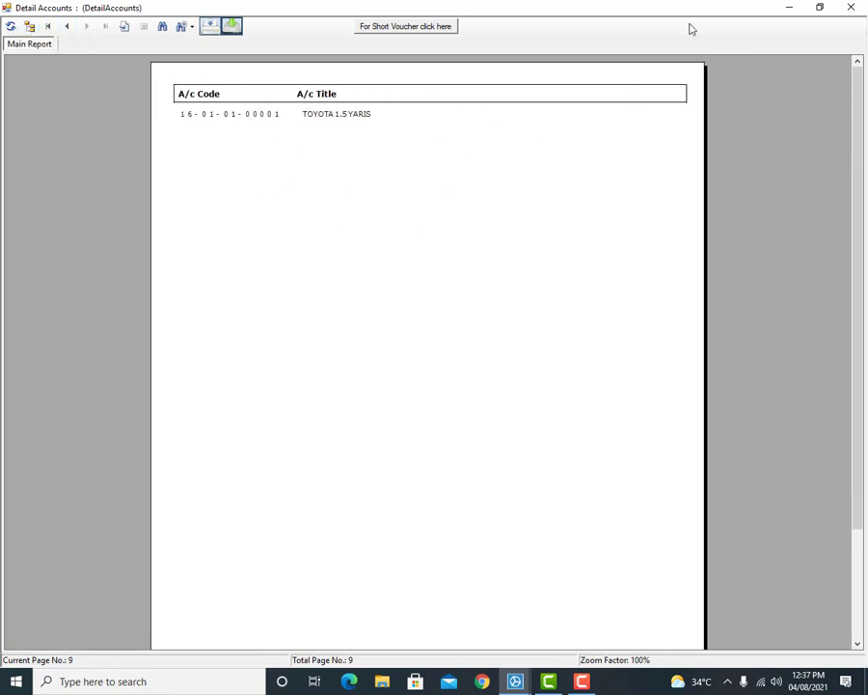
{"action": "left_click", "coordinate": [851, 7]}
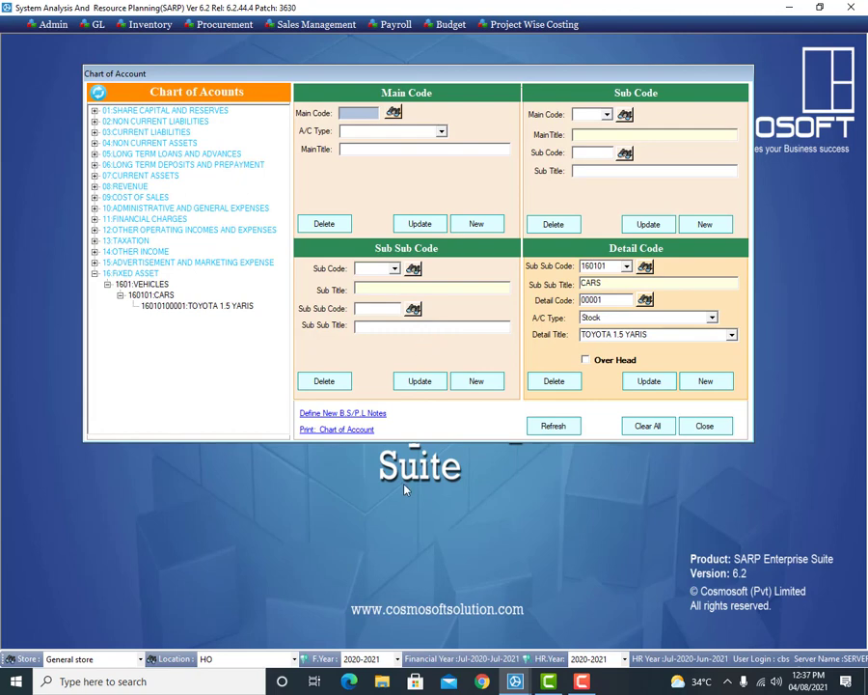
{"action": "left_click", "coordinate": [703, 428]}
Step: Bring up the Chart Of Account options under GL > Setup
{"action": "left_click", "coordinate": [703, 428]}
{"action": "left_click", "coordinate": [96, 24]}
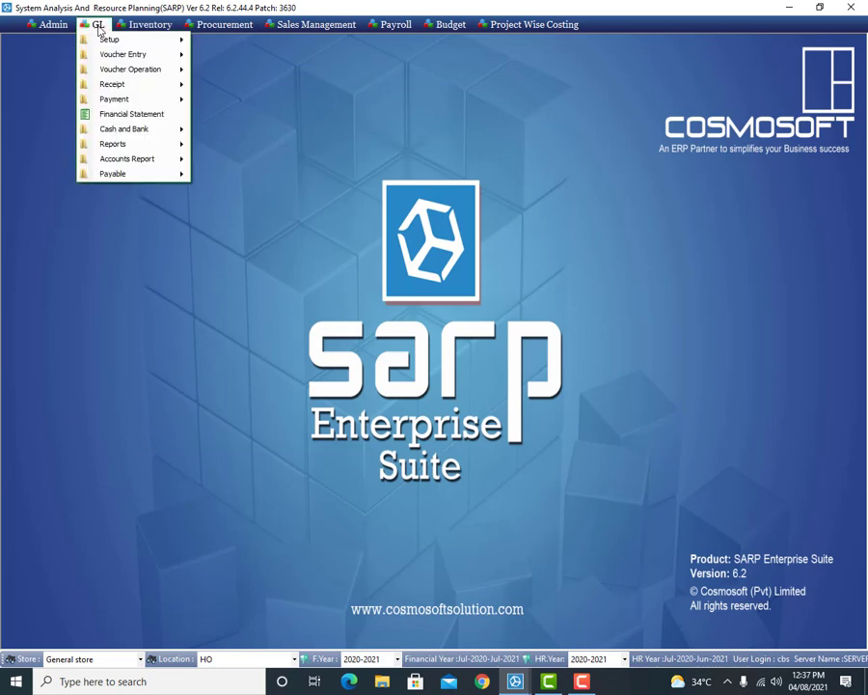
{"action": "mouse_move", "coordinate": [96, 43]}
{"action": "mouse_move", "coordinate": [232, 49]}
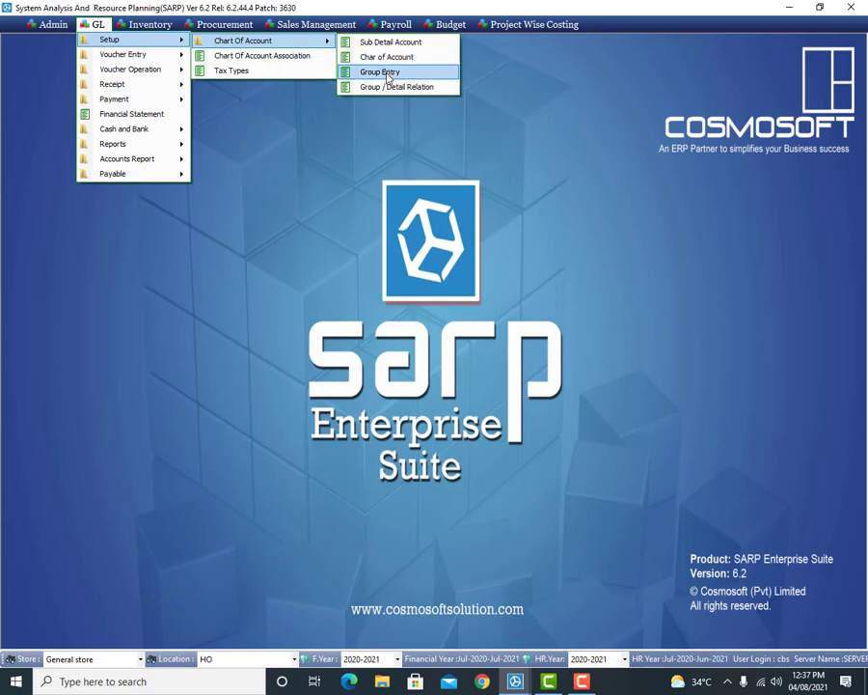
Step: Open Group Entry, which proposes group code 031 with an empty title
{"action": "left_click", "coordinate": [388, 76]}
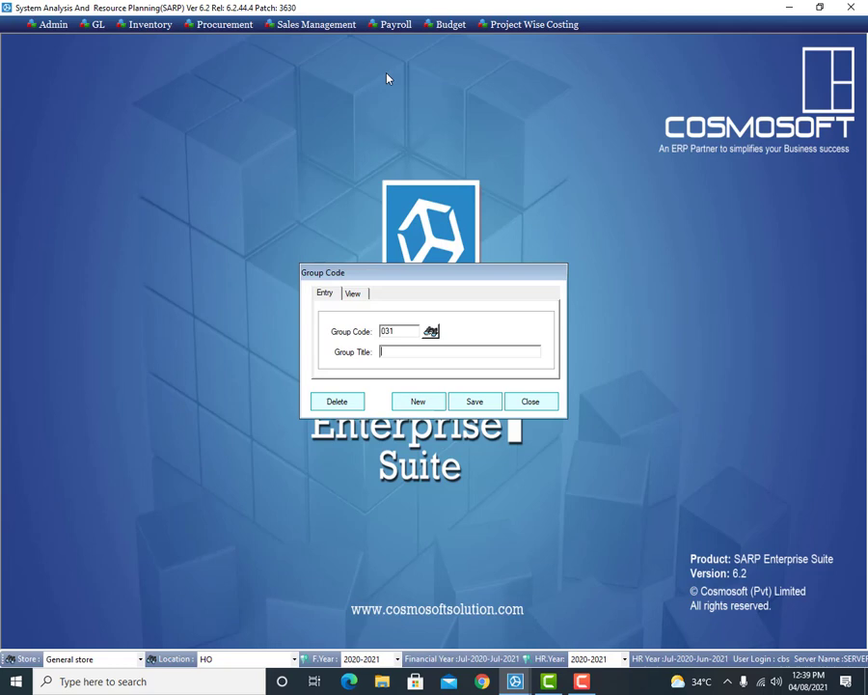
{"action": "left_click", "coordinate": [430, 331]}
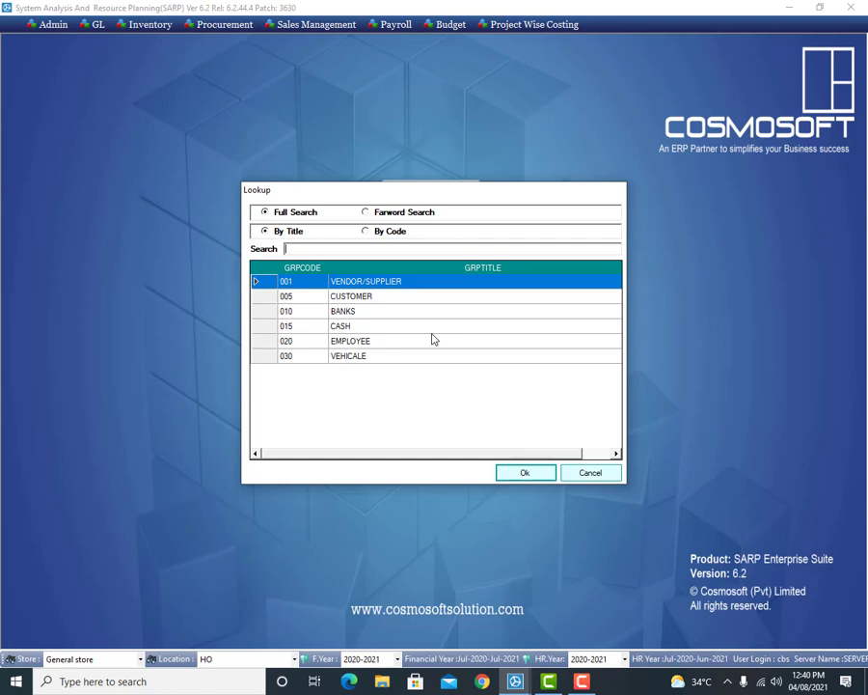
{"action": "left_click", "coordinate": [570, 473]}
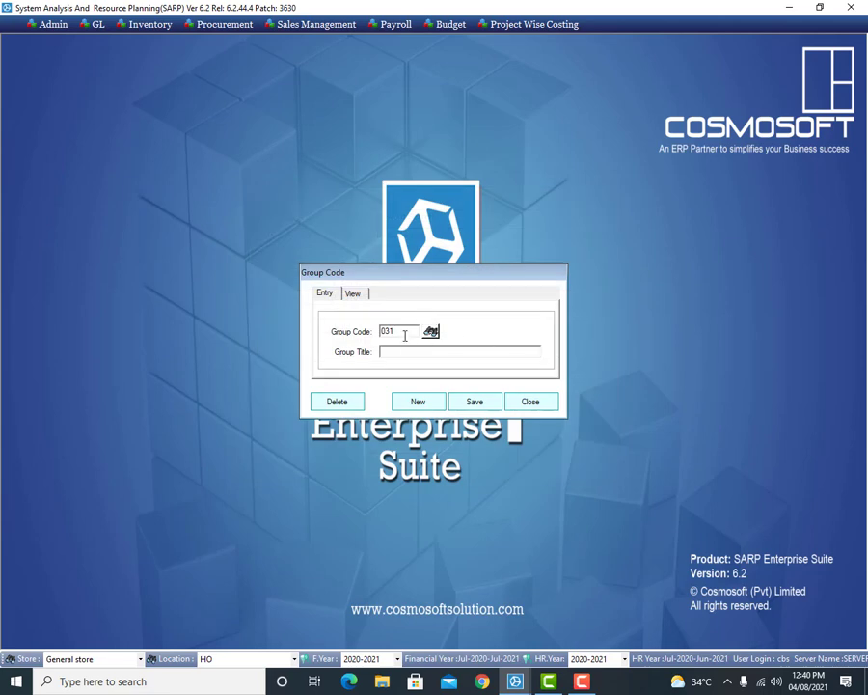
Step: Enter group code 050 with the title DIRECTORS
{"action": "left_click_drag", "start_coordinate": [402, 334], "coordinate": [387, 333]}
{"action": "type", "text": "50"}
{"action": "left_click", "coordinate": [396, 350]}
{"action": "type", "text": "DIRECTORS"}
Step: Save the DIRECTORS group, start a blank entry, and close the Group Code form
{"action": "left_click", "coordinate": [486, 403]}
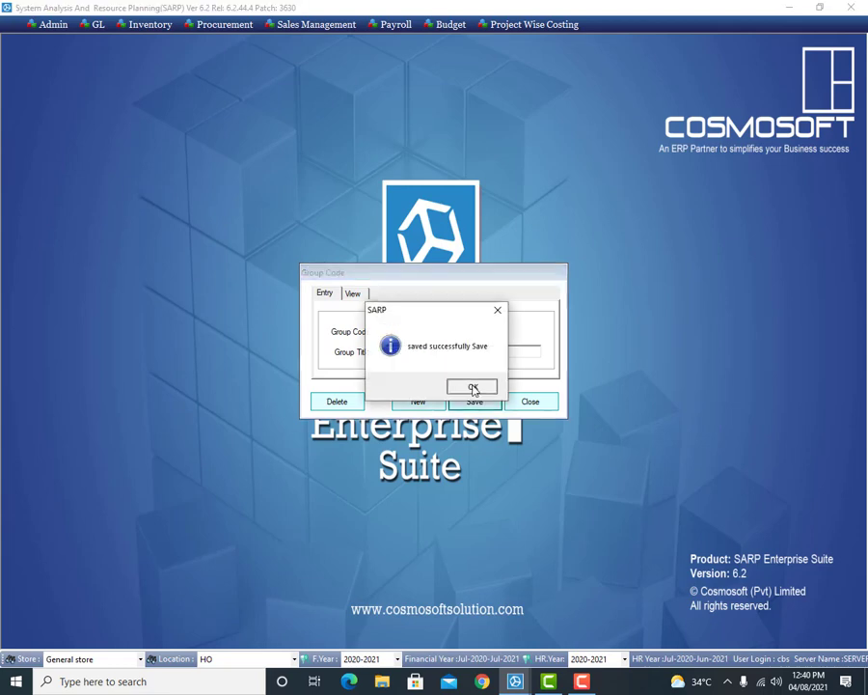
{"action": "left_click", "coordinate": [473, 388]}
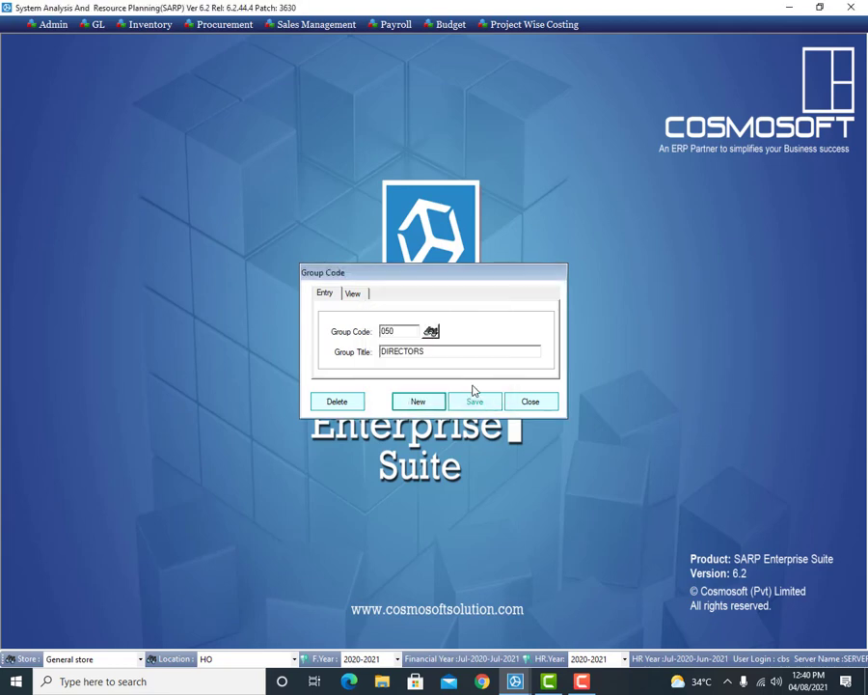
{"action": "left_click", "coordinate": [418, 402]}
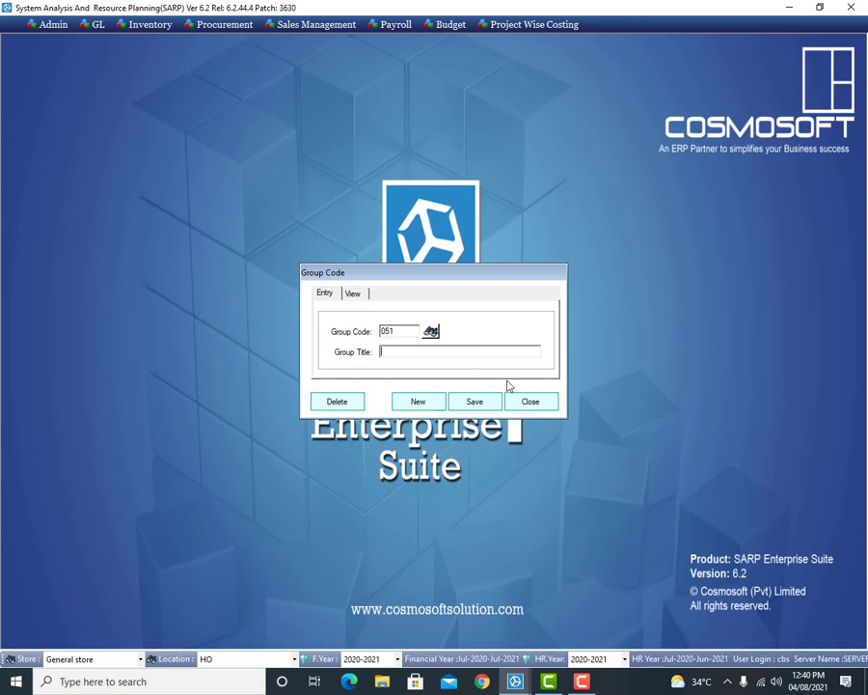
{"action": "left_click", "coordinate": [533, 403]}
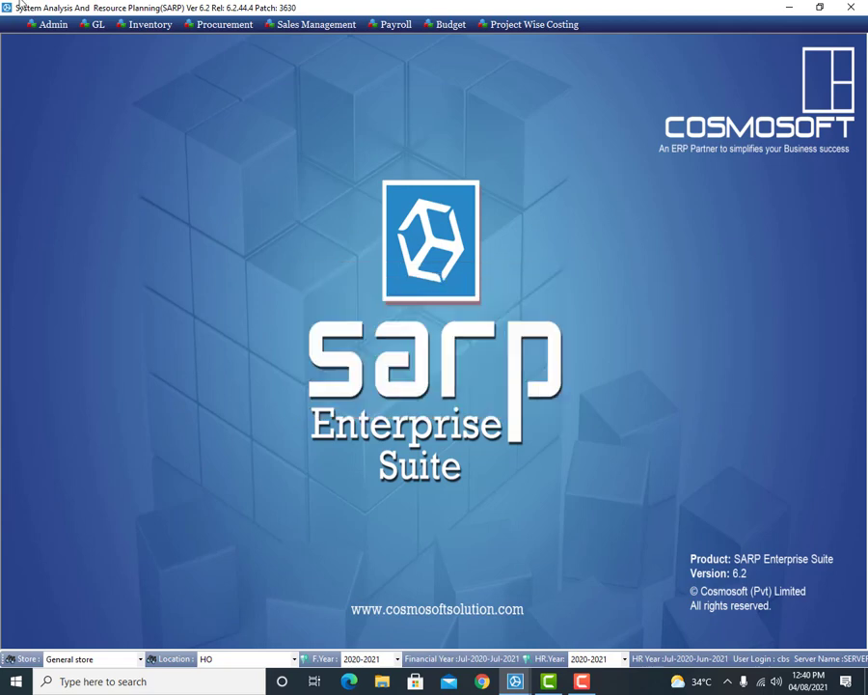
Step: Open the Group / Detail Relation form from GL > Setup > Chart Of Account
{"action": "left_click", "coordinate": [96, 24]}
{"action": "mouse_move", "coordinate": [109, 39]}
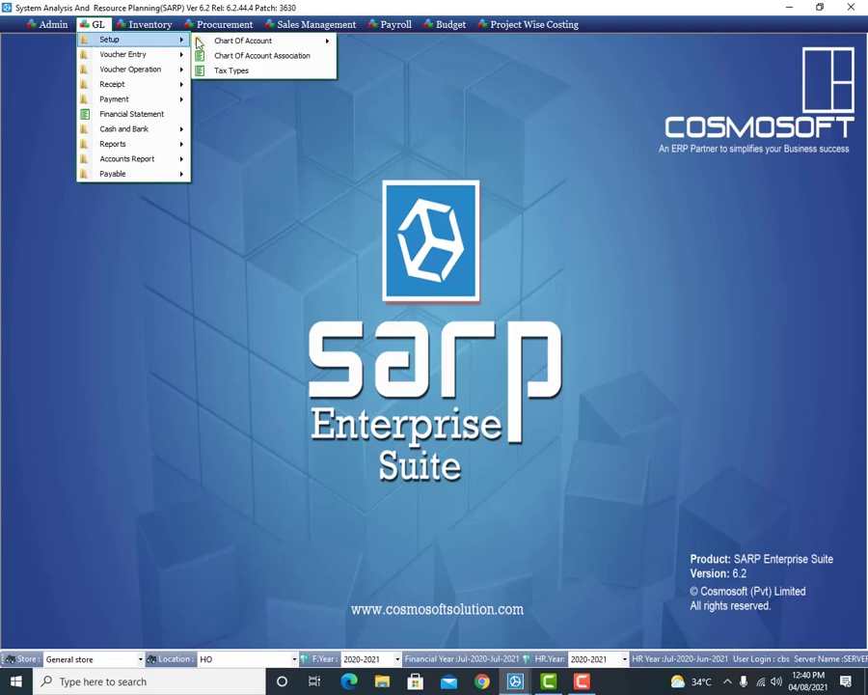
{"action": "mouse_move", "coordinate": [243, 41]}
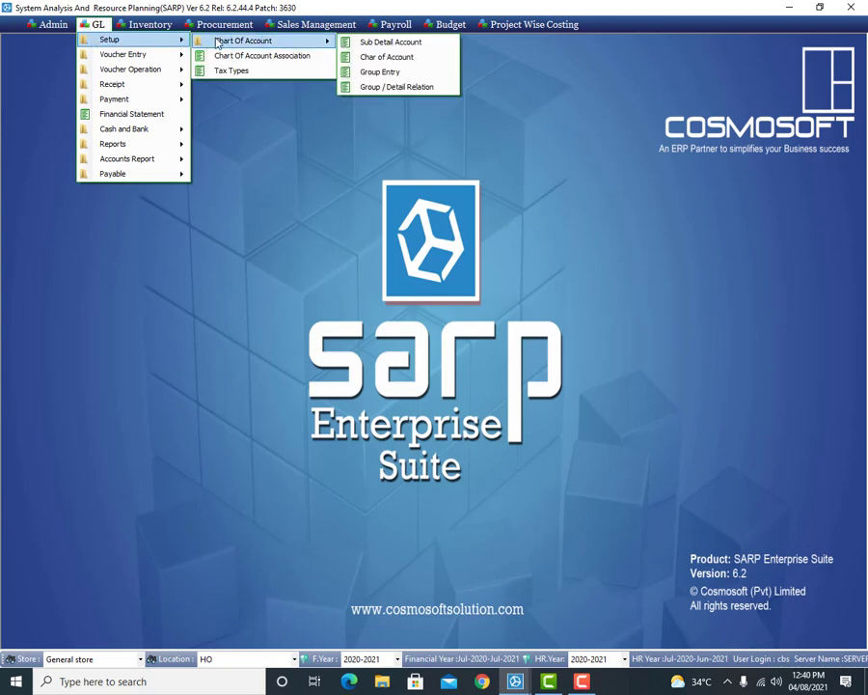
{"action": "left_click", "coordinate": [435, 89]}
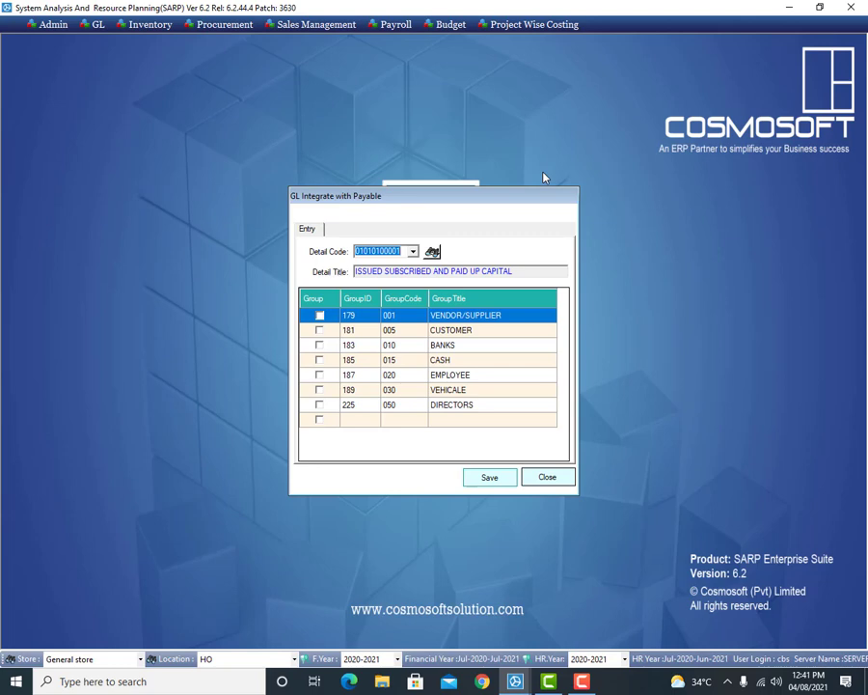
Step: Link the STORE SUPPLIERS LOCAL account to the VENDOR/SUPPLIER group and save
{"action": "left_click", "coordinate": [432, 251]}
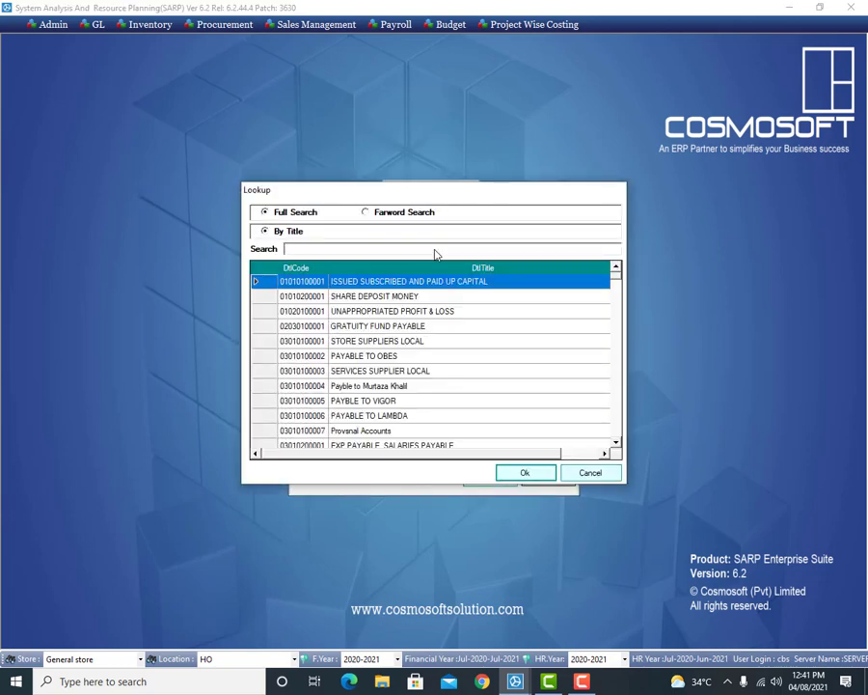
{"action": "type", "text": "W"}
{"action": "key", "text": "BackSpace"}
{"action": "type", "text": "SUPP"}
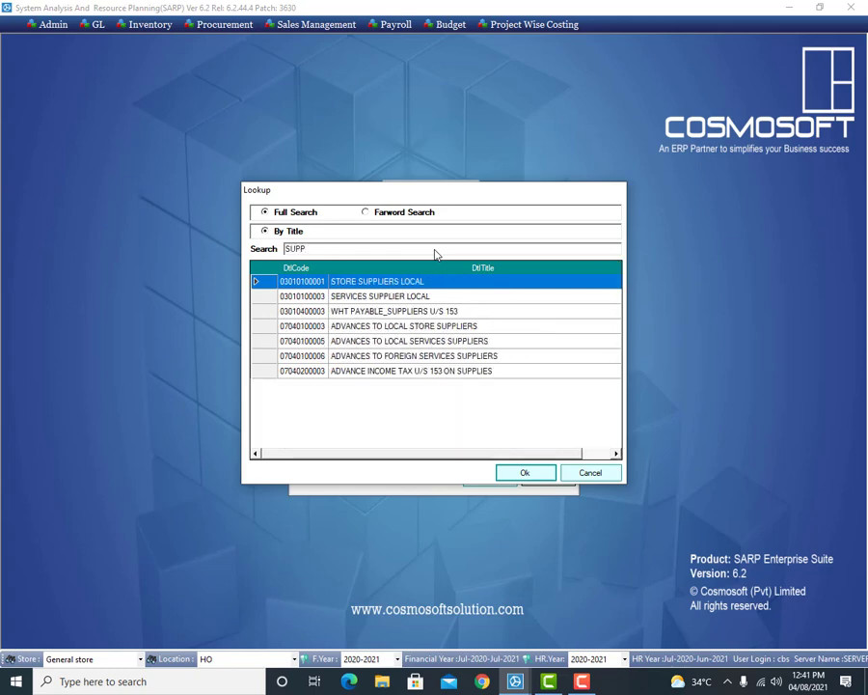
{"action": "key", "text": "Return"}
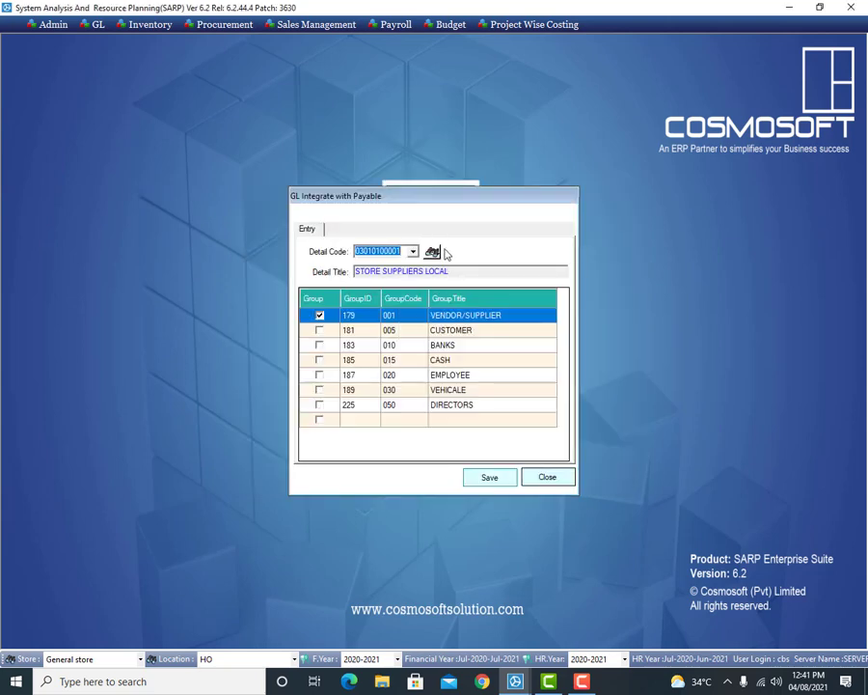
{"action": "left_click", "coordinate": [321, 317]}
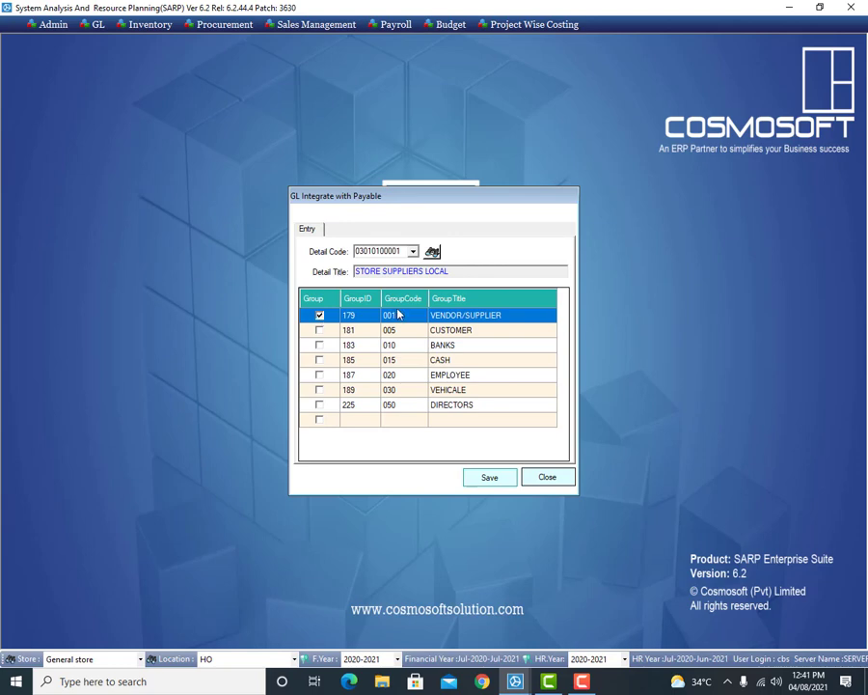
{"action": "left_click", "coordinate": [487, 477]}
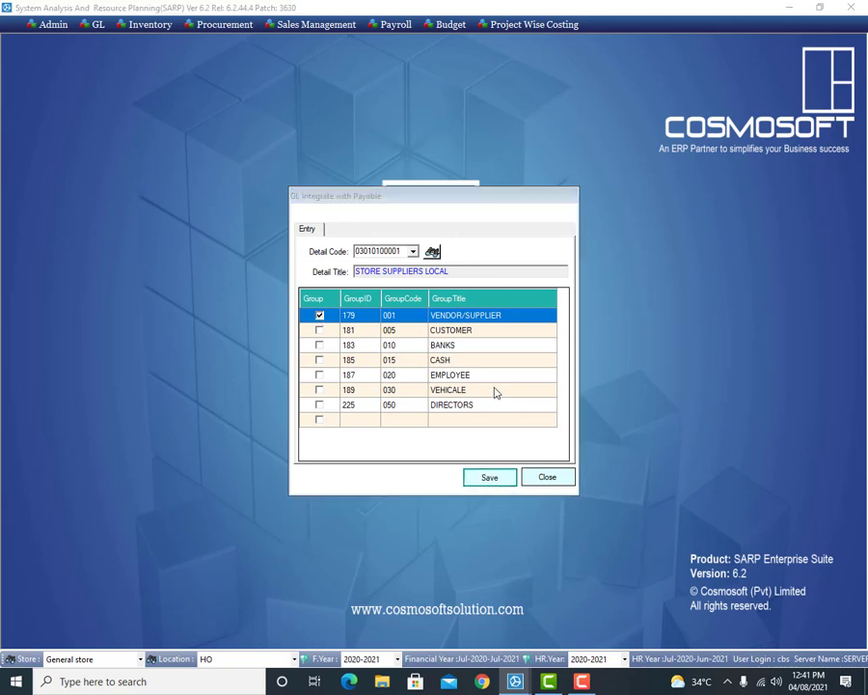
{"action": "left_click", "coordinate": [454, 378]}
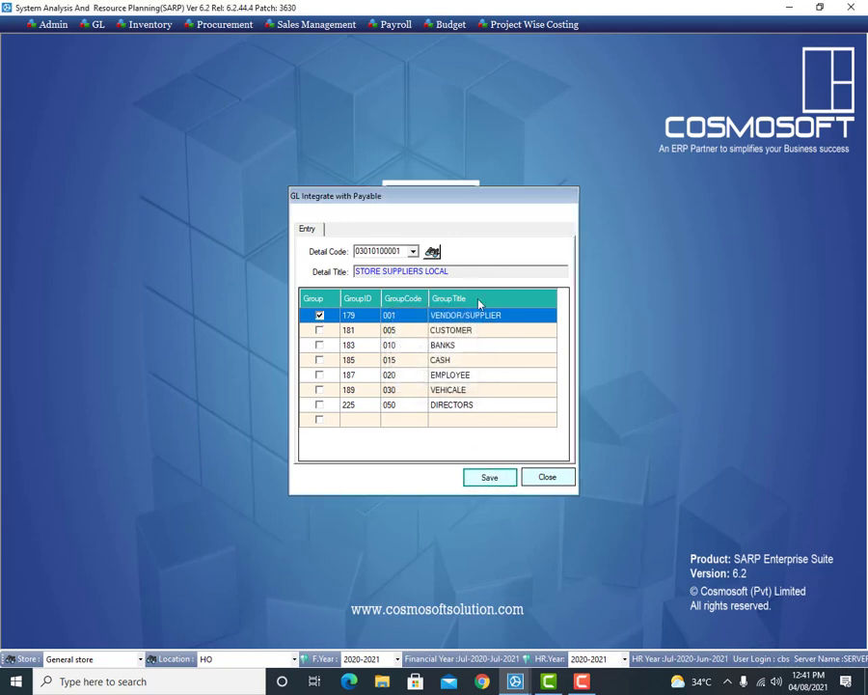
{"action": "left_click", "coordinate": [432, 250]}
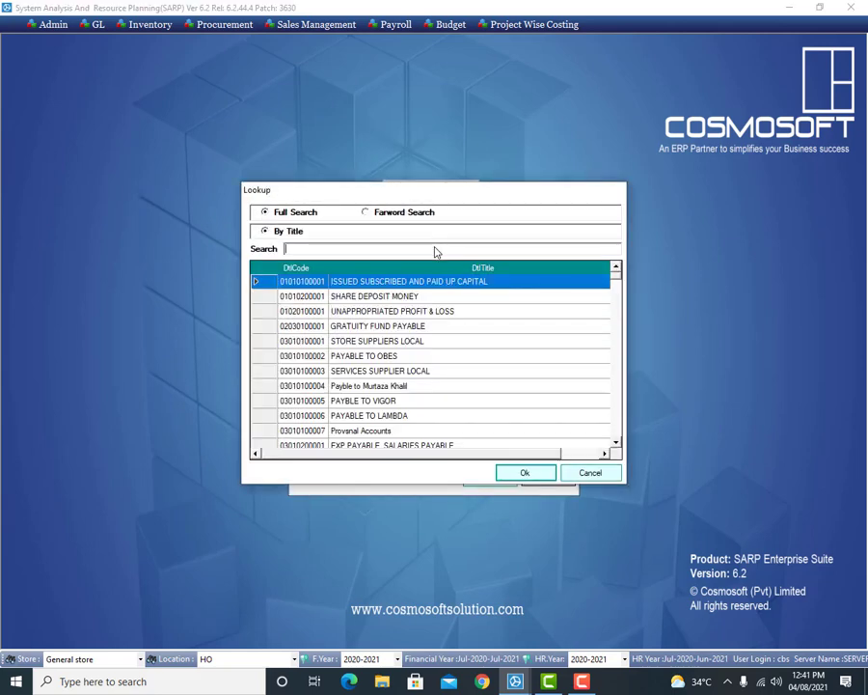
{"action": "type", "text": "ADVA"}
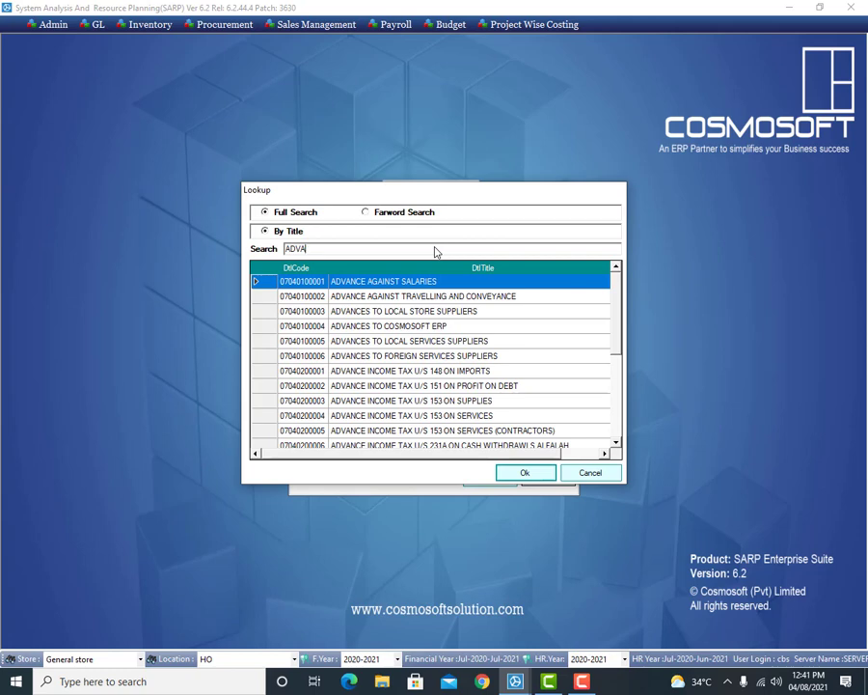
{"action": "key", "text": "Down"}
{"action": "key", "text": "Down"}
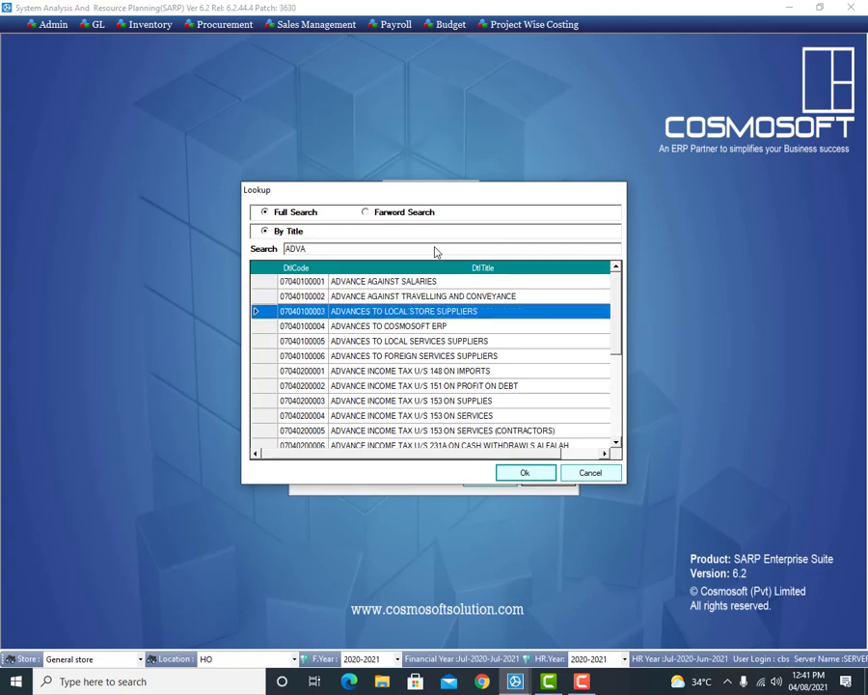
{"action": "key", "text": "Return"}
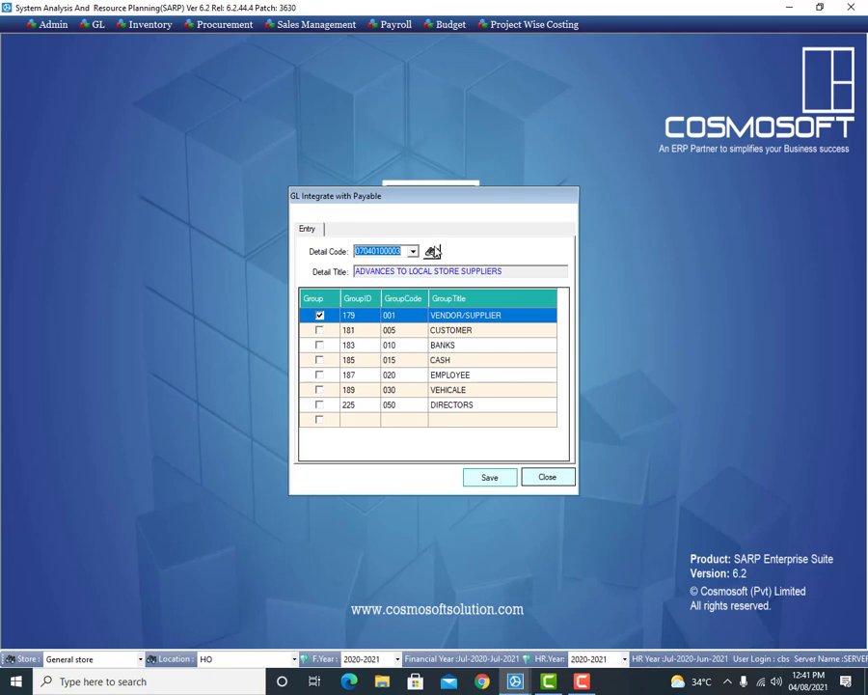
{"action": "left_click", "coordinate": [320, 316]}
{"action": "left_click", "coordinate": [320, 316]}
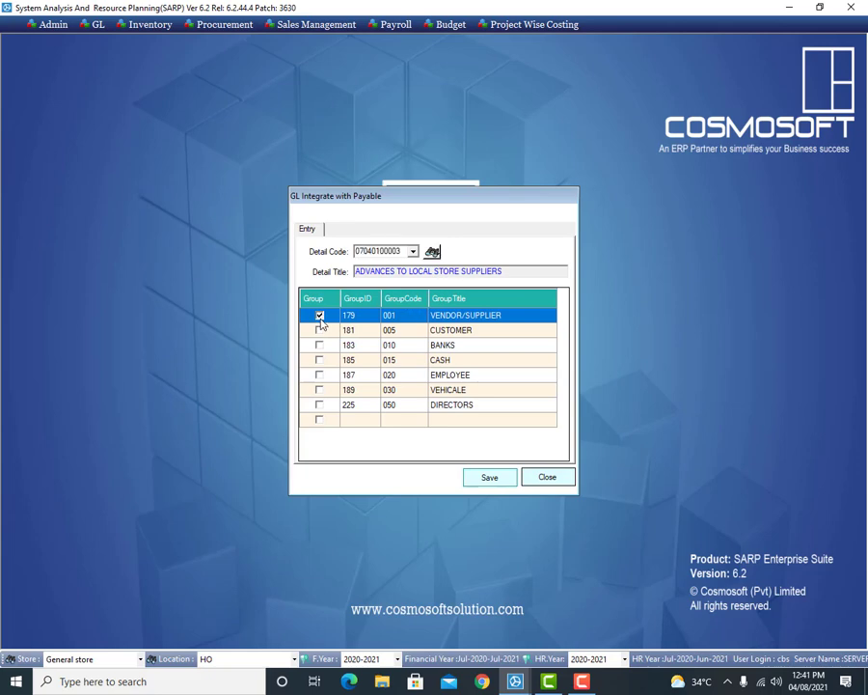
{"action": "left_click", "coordinate": [491, 479]}
{"action": "left_click", "coordinate": [455, 376]}
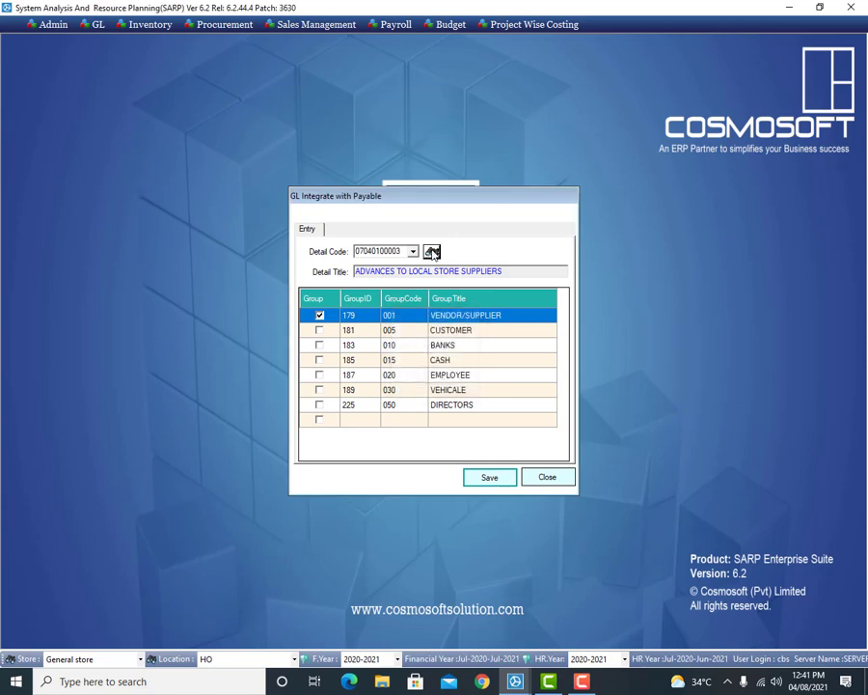
{"action": "left_click", "coordinate": [432, 251]}
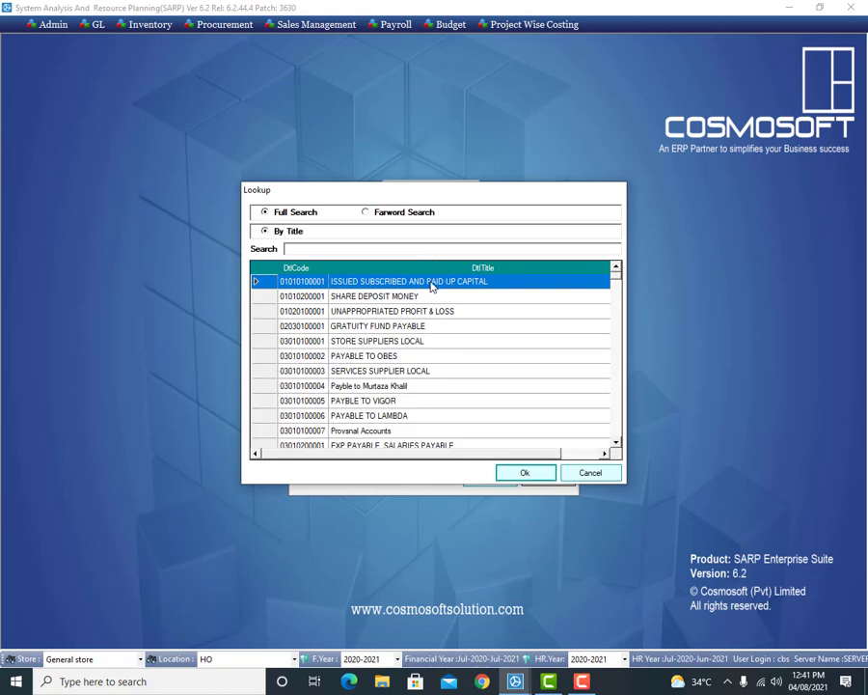
{"action": "double_click", "coordinate": [432, 286]}
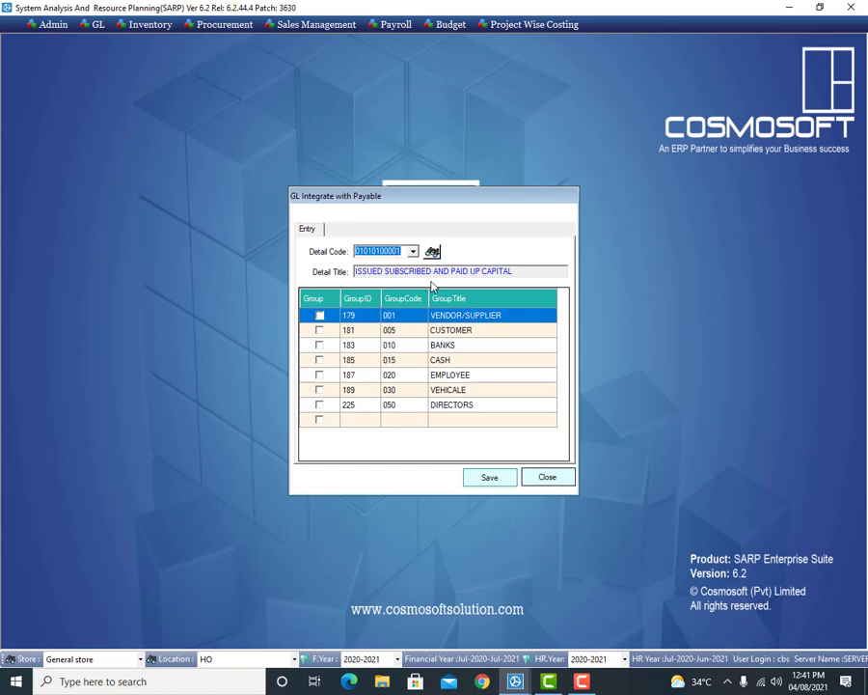
{"action": "left_click", "coordinate": [321, 411]}
{"action": "left_click", "coordinate": [319, 404]}
{"action": "left_click", "coordinate": [487, 479]}
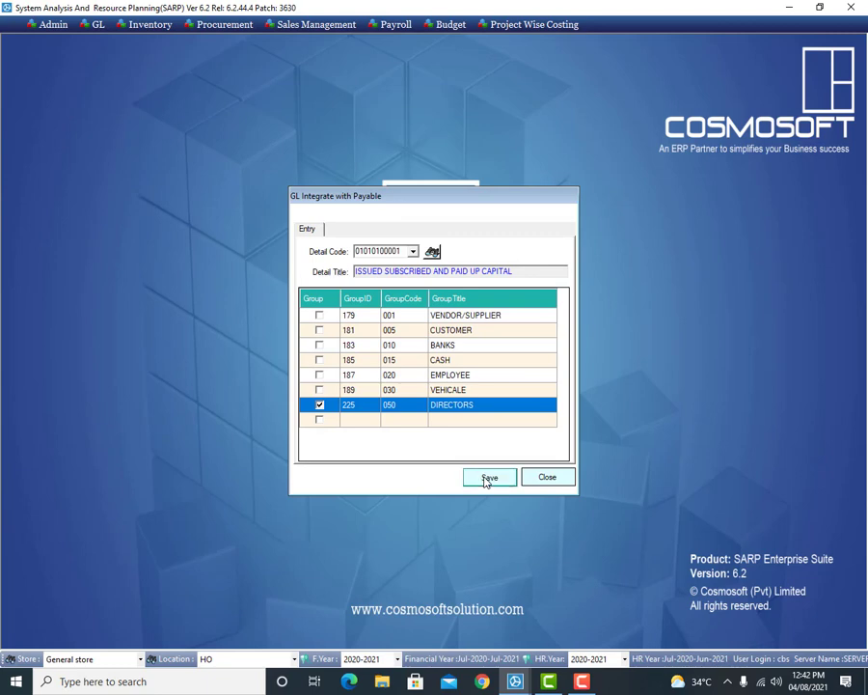
{"action": "left_click", "coordinate": [445, 380]}
{"action": "left_click", "coordinate": [547, 477]}
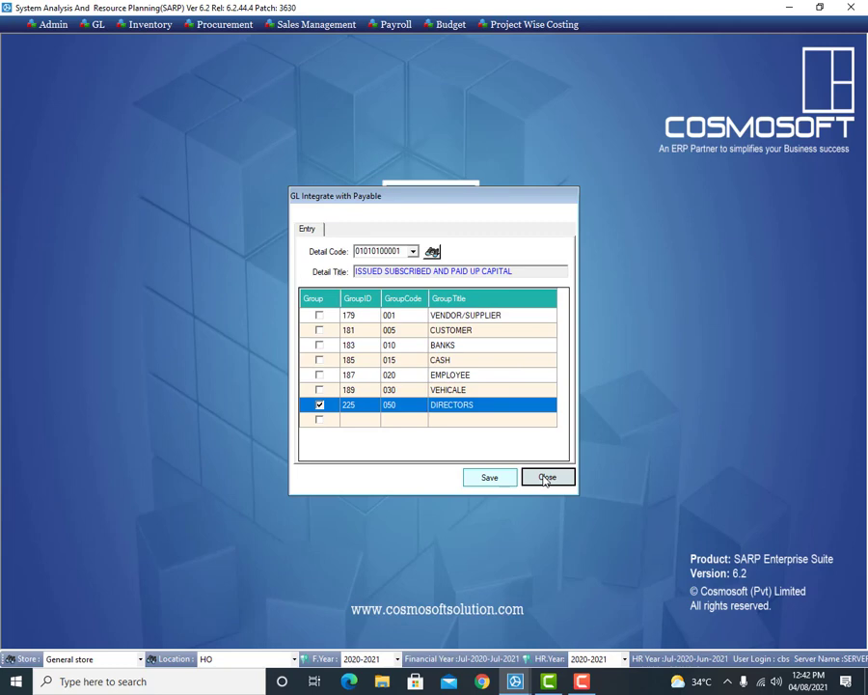
Step: Open the blank Sub Detail Account entry form from GL > Setup > Chart Of Account
{"action": "left_click", "coordinate": [97, 25]}
{"action": "mouse_move", "coordinate": [94, 42]}
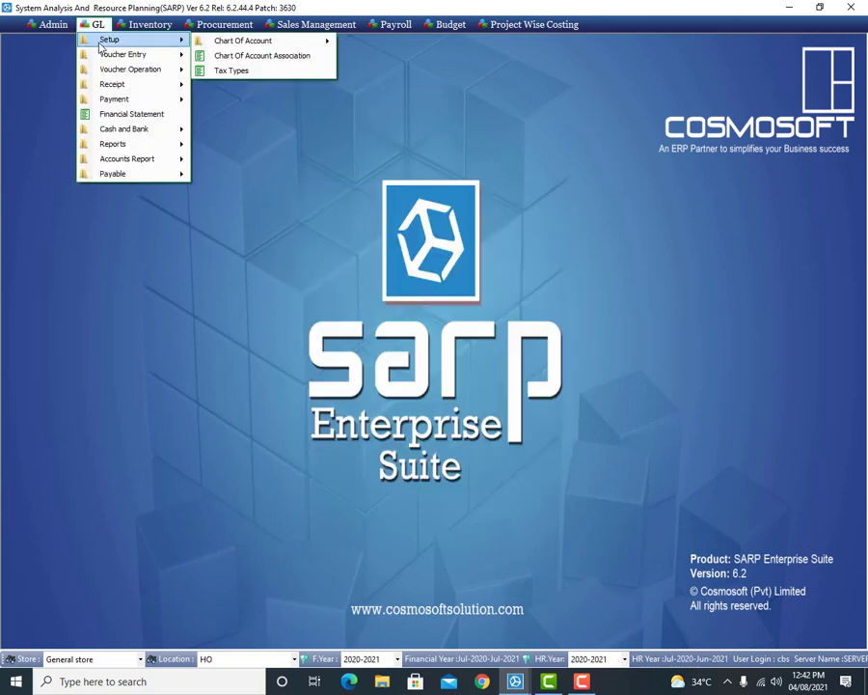
{"action": "mouse_move", "coordinate": [273, 45]}
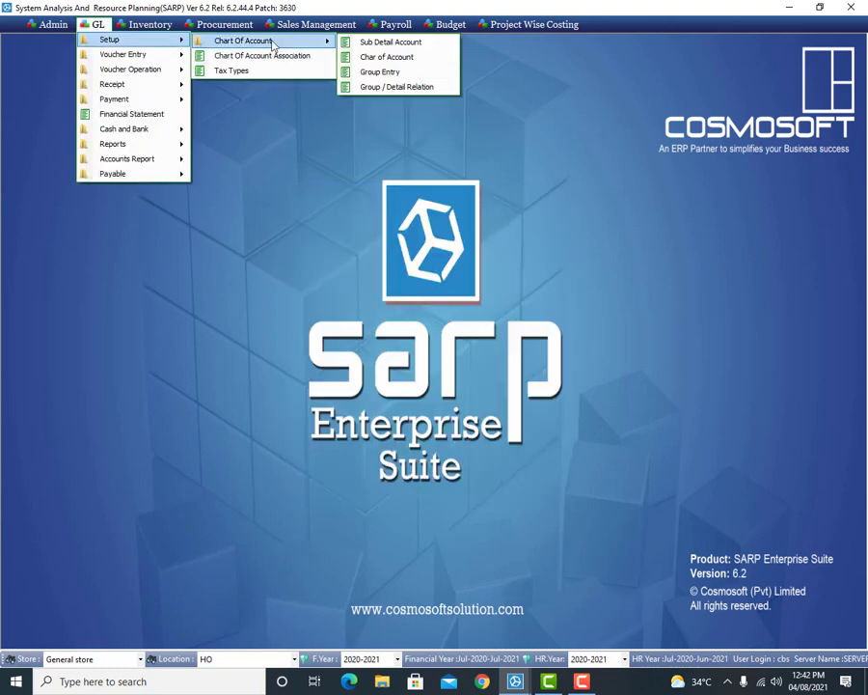
{"action": "left_click", "coordinate": [404, 44]}
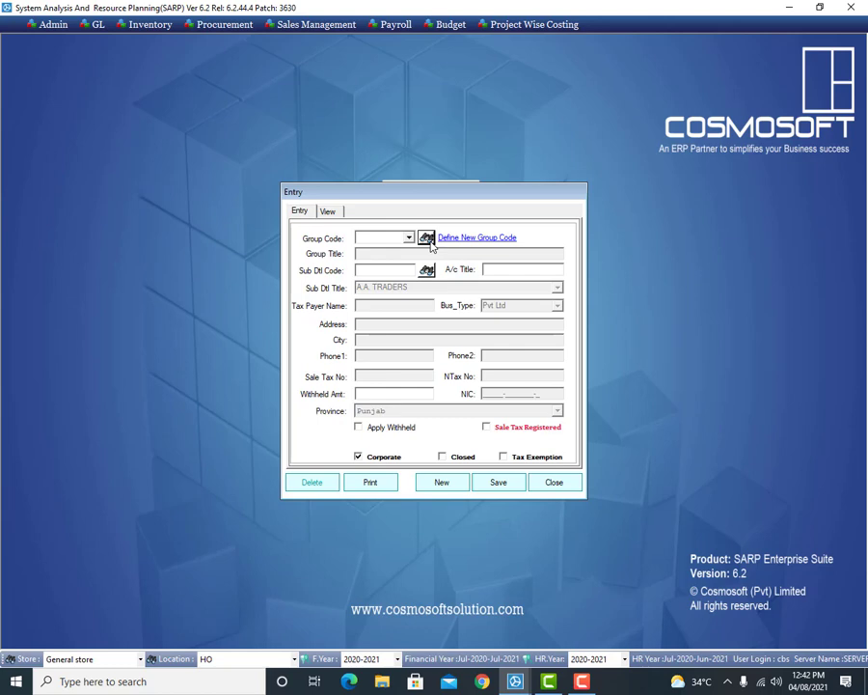
Step: Choose group code 010 BANKS and start a new sub detail record
{"action": "left_click", "coordinate": [428, 238]}
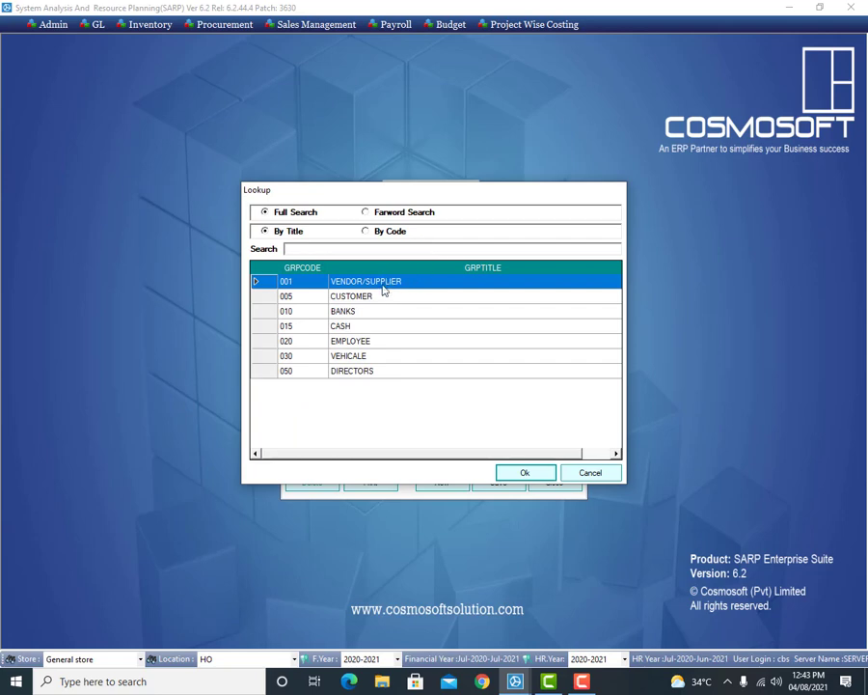
{"action": "double_click", "coordinate": [382, 282]}
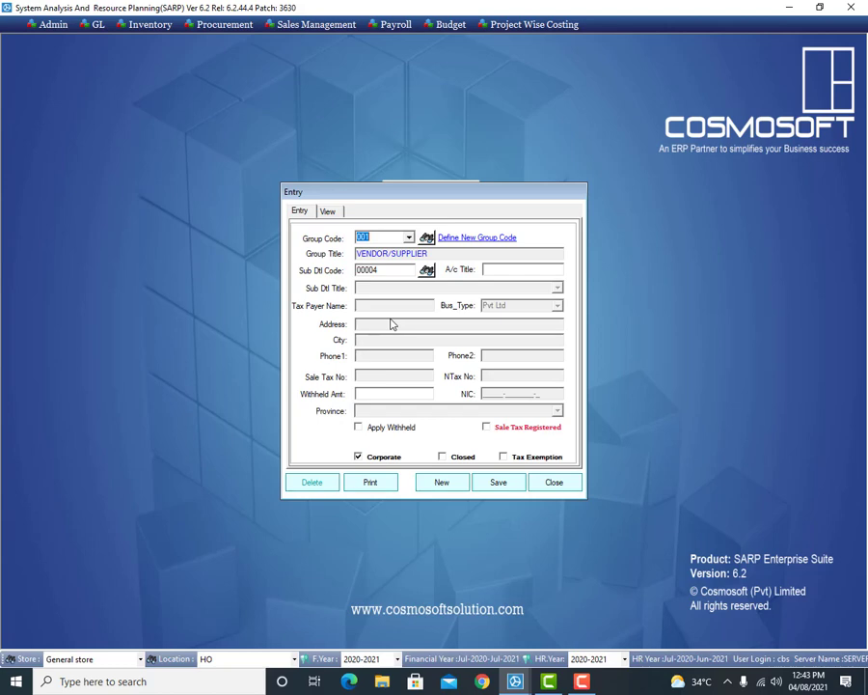
{"action": "left_click", "coordinate": [427, 238]}
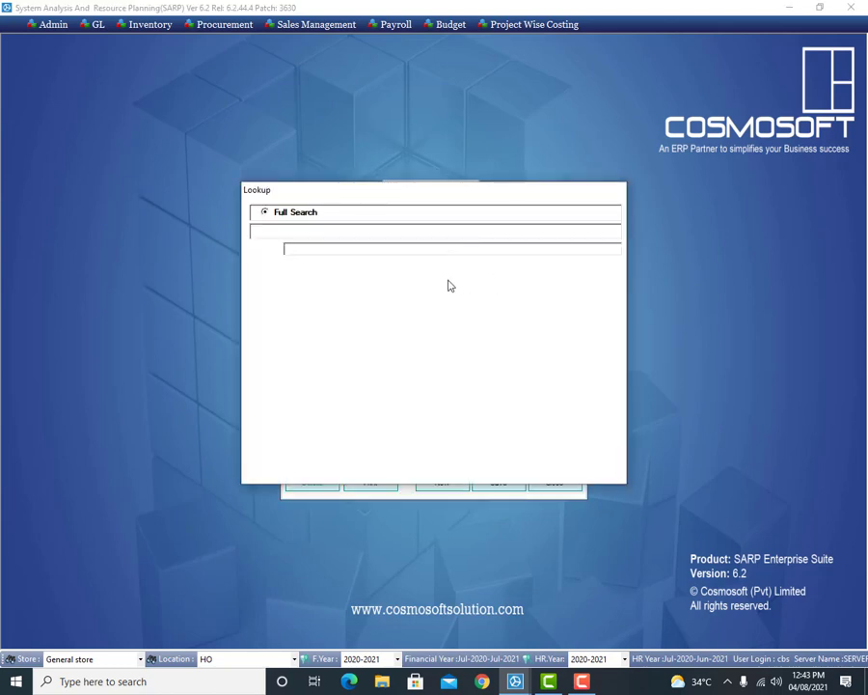
{"action": "double_click", "coordinate": [390, 312]}
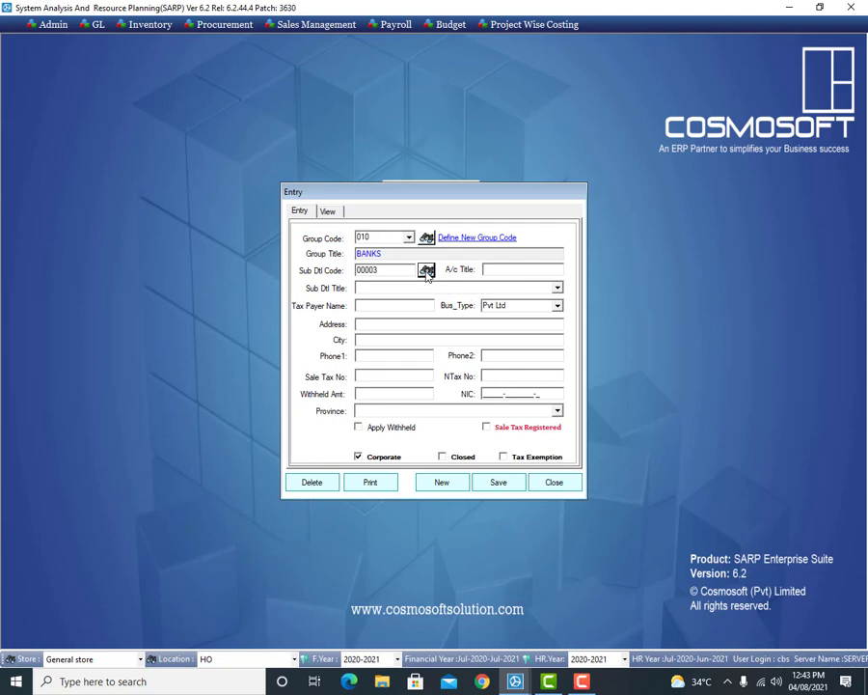
{"action": "left_click", "coordinate": [427, 272]}
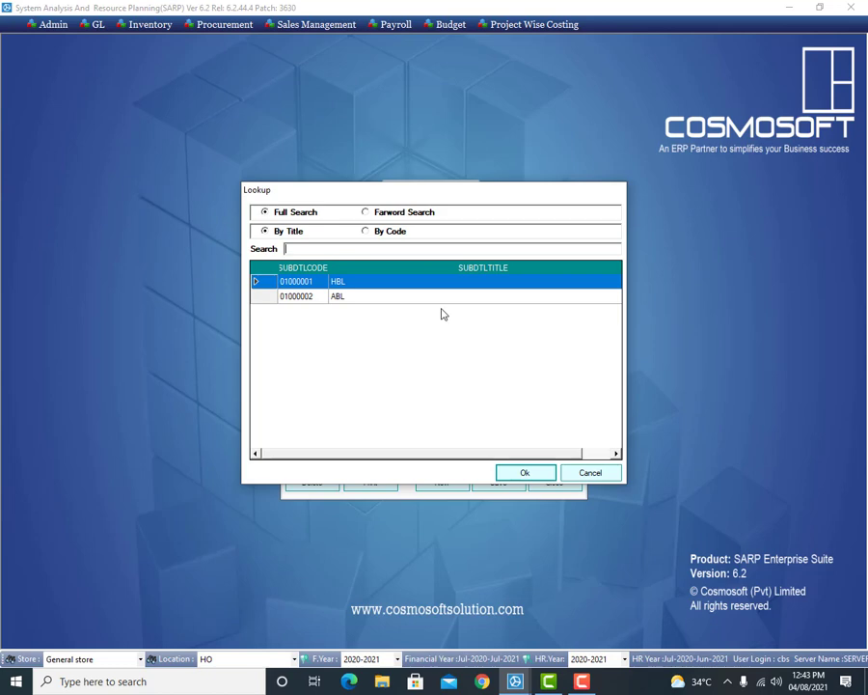
{"action": "left_click", "coordinate": [586, 471]}
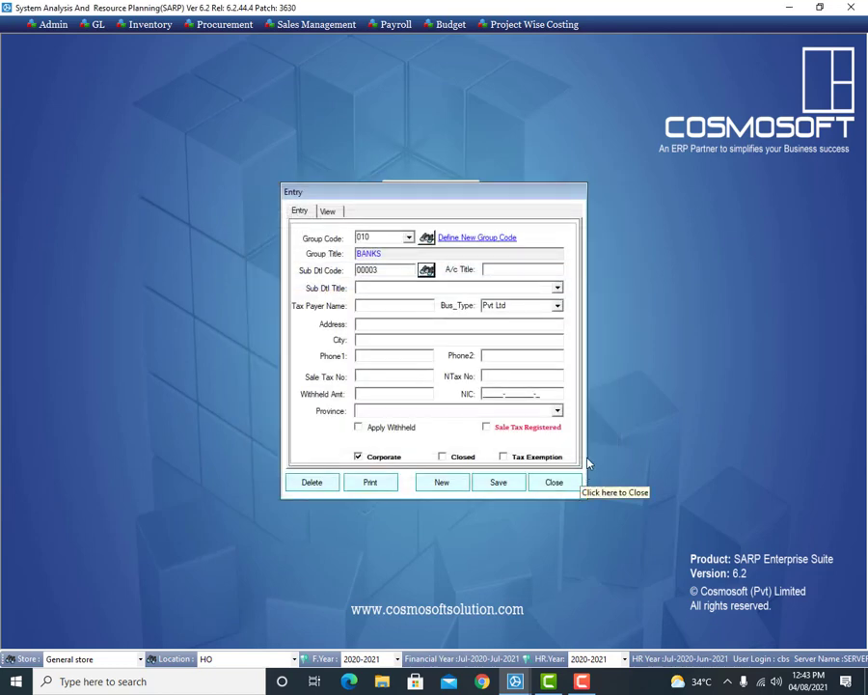
{"action": "left_click", "coordinate": [446, 489]}
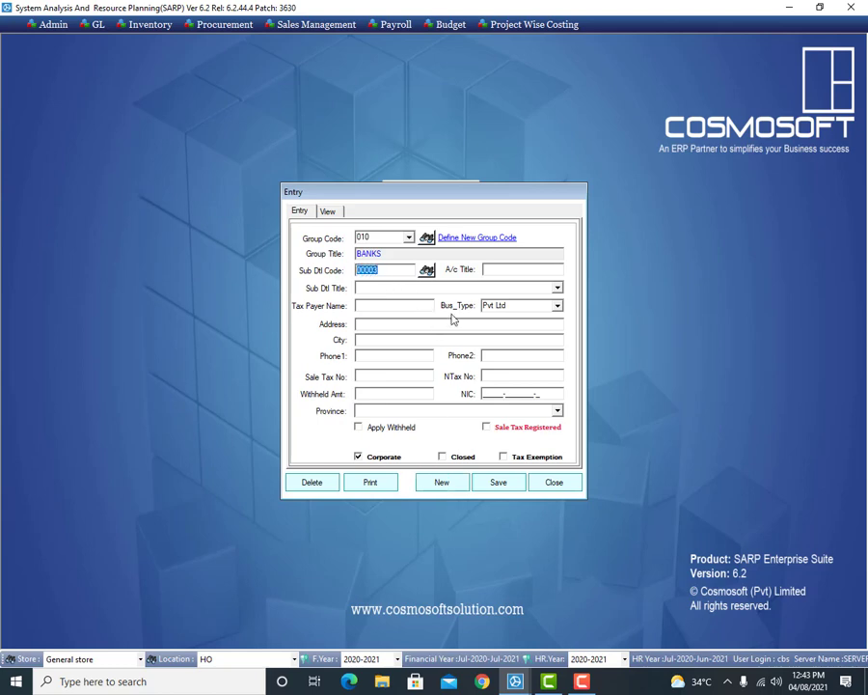
Step: Enter the title 'ALLIED BANK LTD ACCOUNT #' with its account number, the address, and city LAHOER
{"action": "left_click", "coordinate": [420, 287]}
{"action": "type", "text": "ALLIED BANK LTD ACCOUNT"}
{"action": "key", "text": "BackSpace"}
{"action": "key", "text": "BackSpace"}
{"action": "type", "text": "O"}
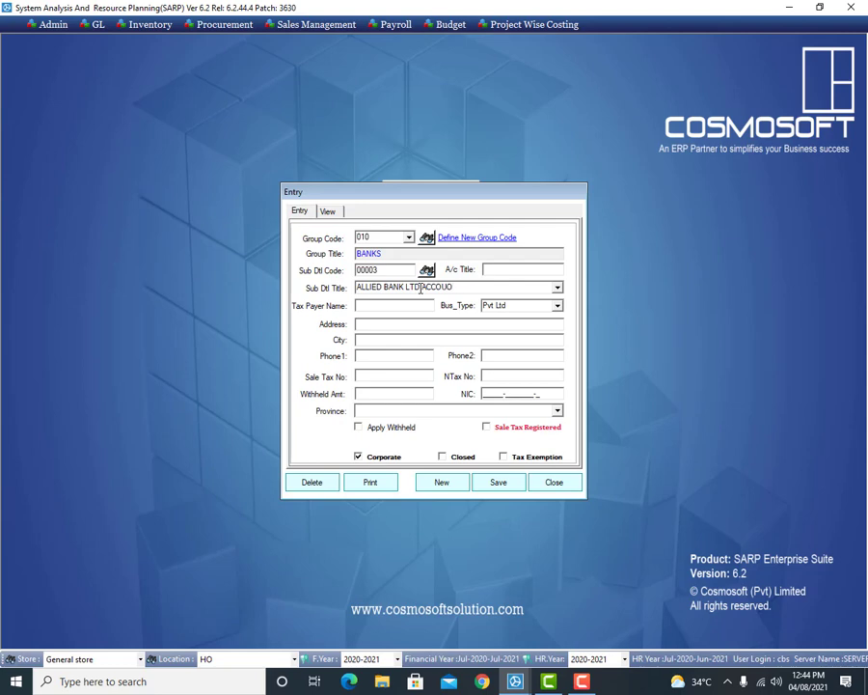
{"action": "key", "text": "BackSpace"}
{"action": "left_click", "coordinate": [498, 324]}
{"action": "type", "text": "FAISAL TOW"}
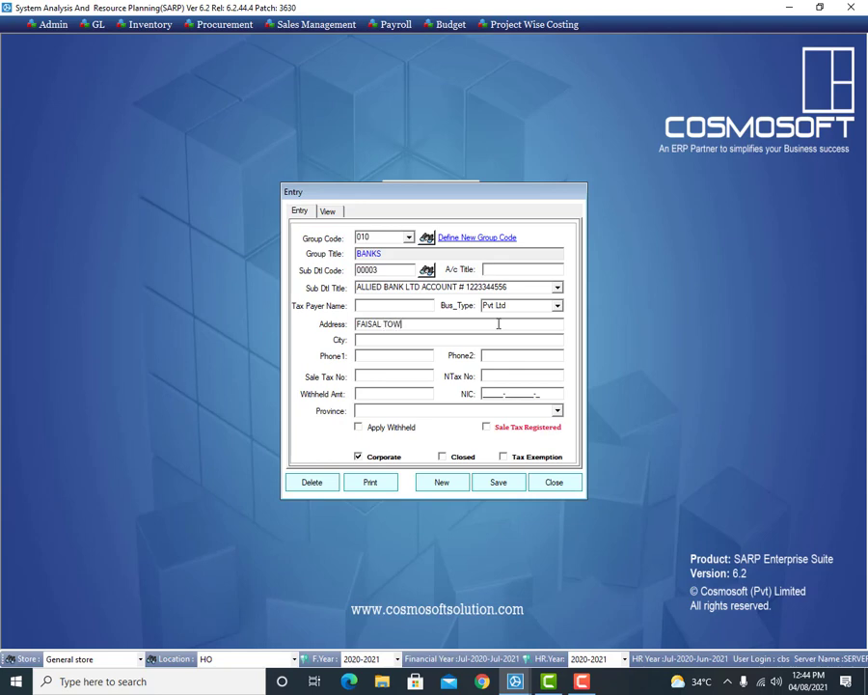
{"action": "type", "text": "N"}
{"action": "left_click", "coordinate": [450, 344]}
{"action": "type", "text": "LAHOER"}
Step: Save the Allied Bank sub detail account as 00003 and close the form
{"action": "left_click", "coordinate": [503, 483]}
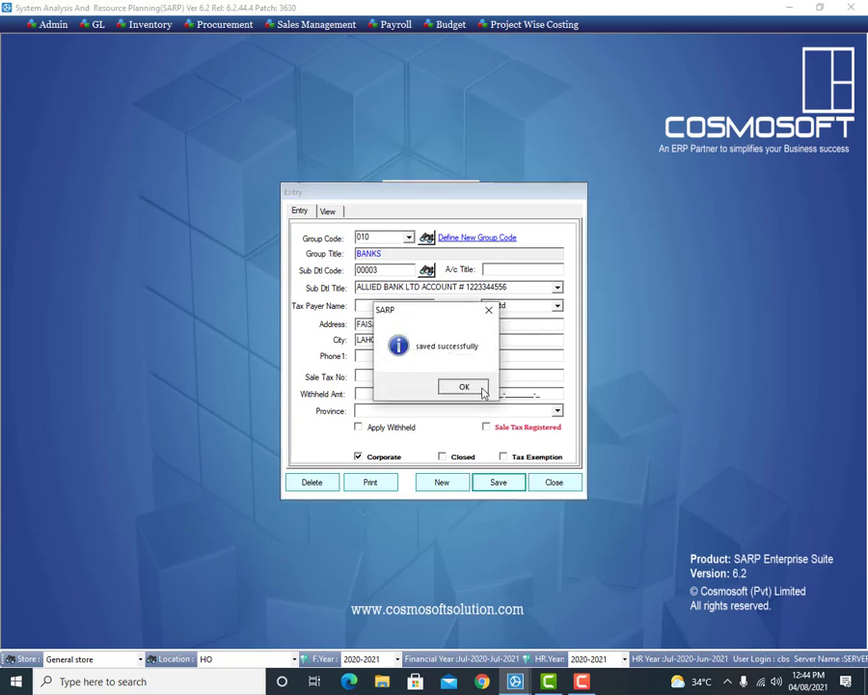
{"action": "left_click", "coordinate": [482, 388]}
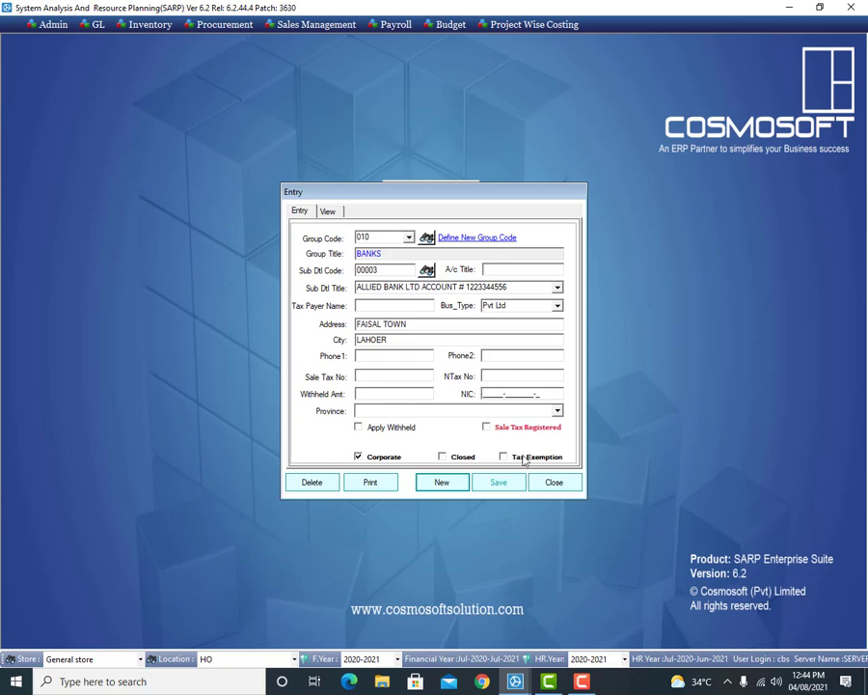
{"action": "left_click", "coordinate": [564, 486]}
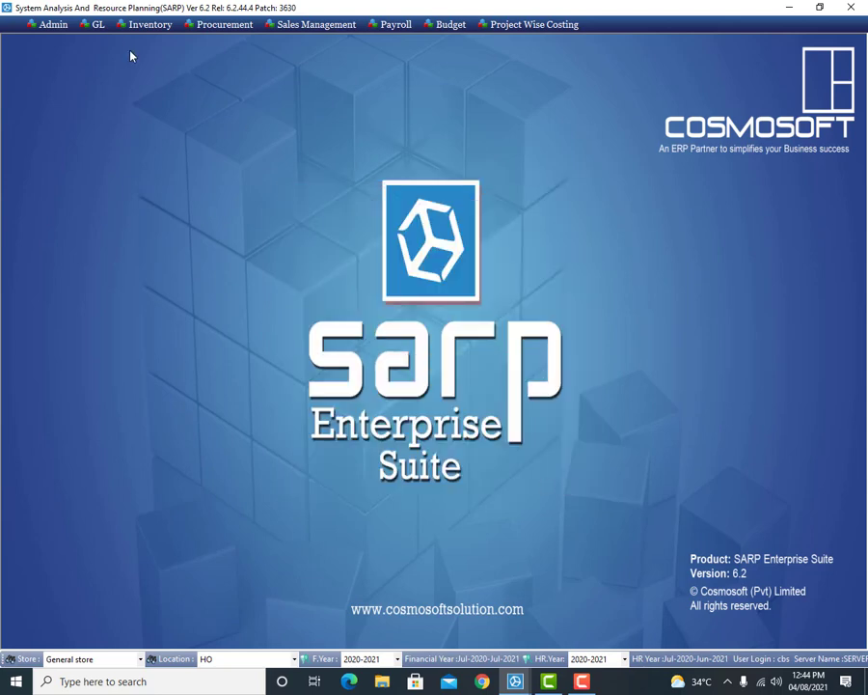
Step: Open GL > Setup > Chart Of Account Association, showing project HO's associated accounts
{"action": "left_click", "coordinate": [96, 24]}
{"action": "mouse_move", "coordinate": [106, 40]}
{"action": "mouse_move", "coordinate": [228, 43]}
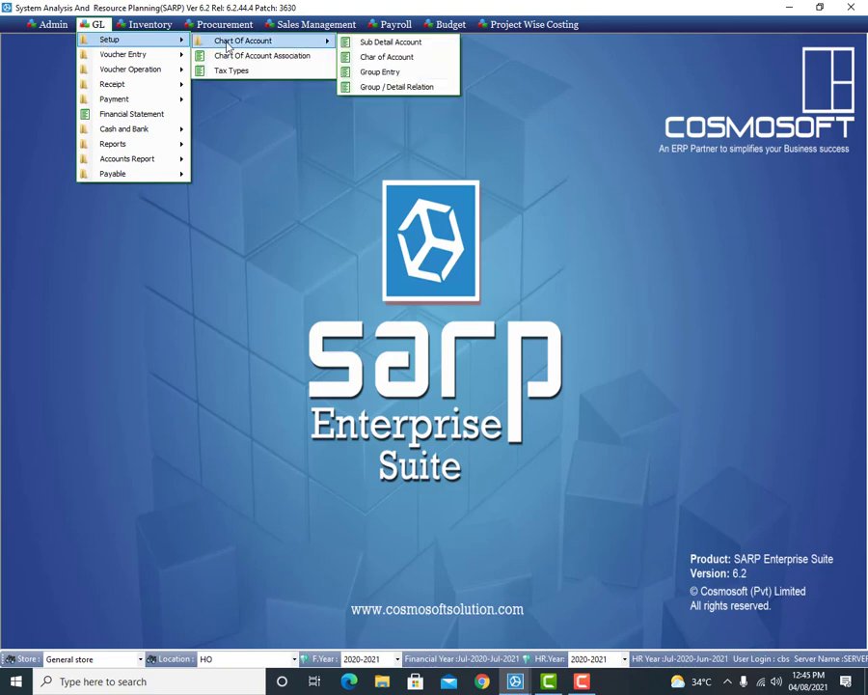
{"action": "left_click", "coordinate": [289, 56]}
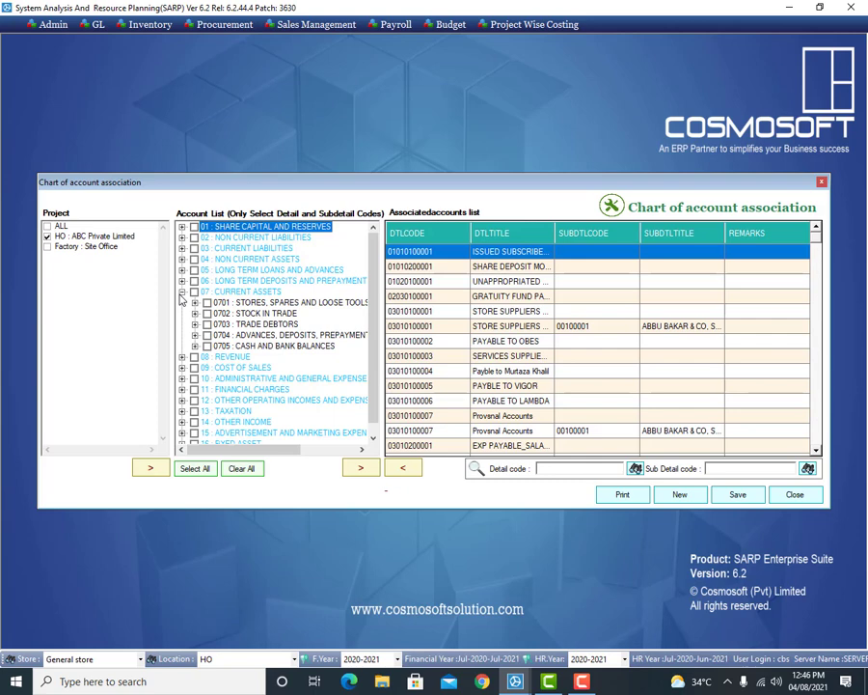
Step: Expand 0705 Cash and Bank Balances and move the Allied Bank current account into the associated list
{"action": "left_click", "coordinate": [195, 346]}
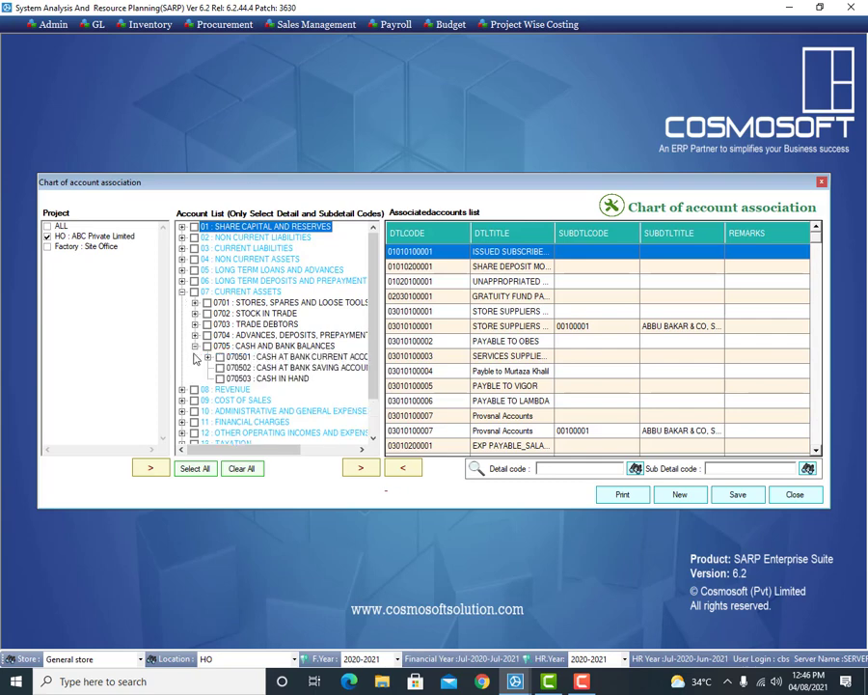
{"action": "left_click", "coordinate": [207, 356]}
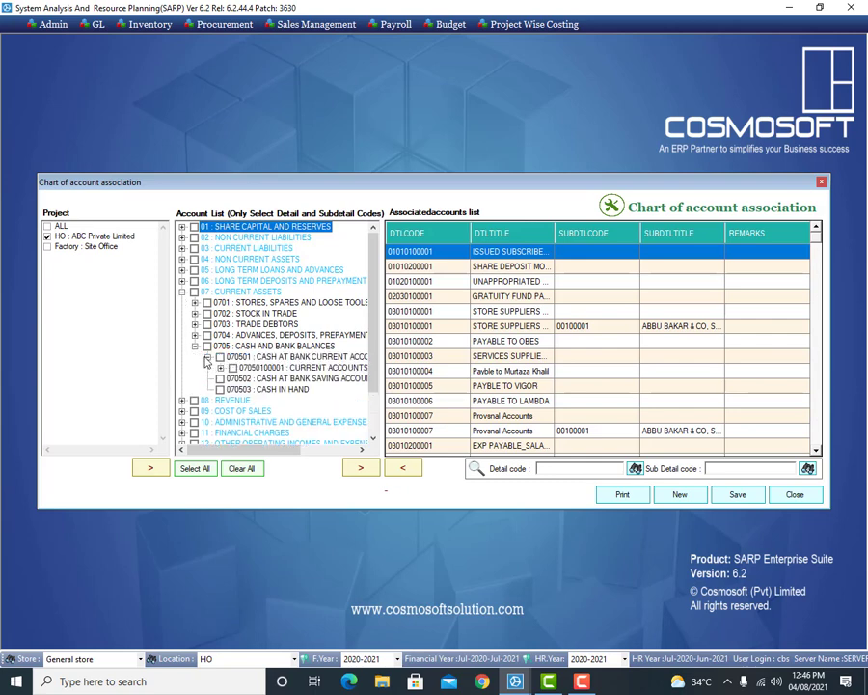
{"action": "left_click", "coordinate": [220, 367]}
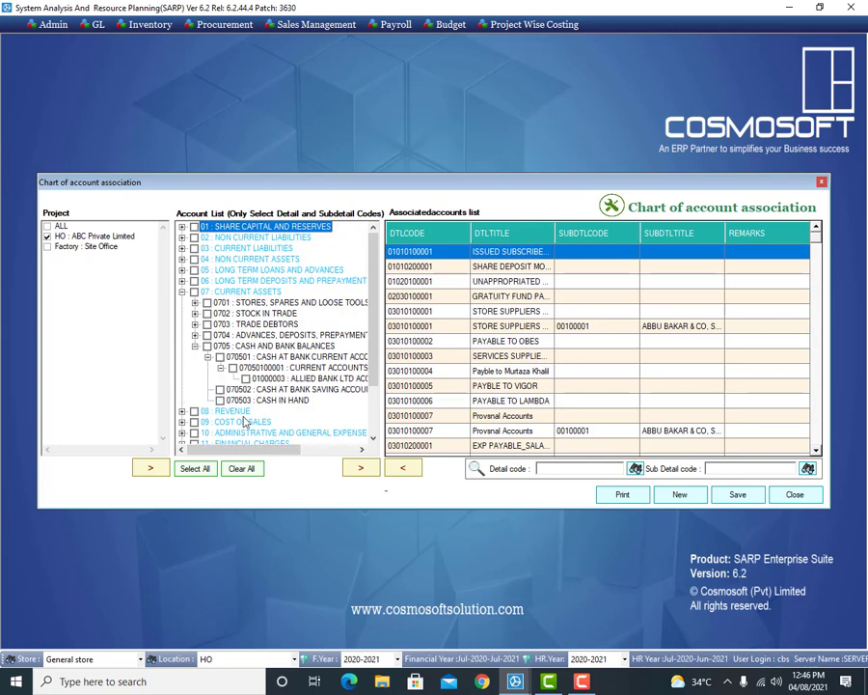
{"action": "mouse_move", "coordinate": [248, 449]}
{"action": "left_mouse_down"}
{"action": "mouse_move", "coordinate": [276, 449]}
{"action": "mouse_move", "coordinate": [260, 449]}
{"action": "left_mouse_up"}
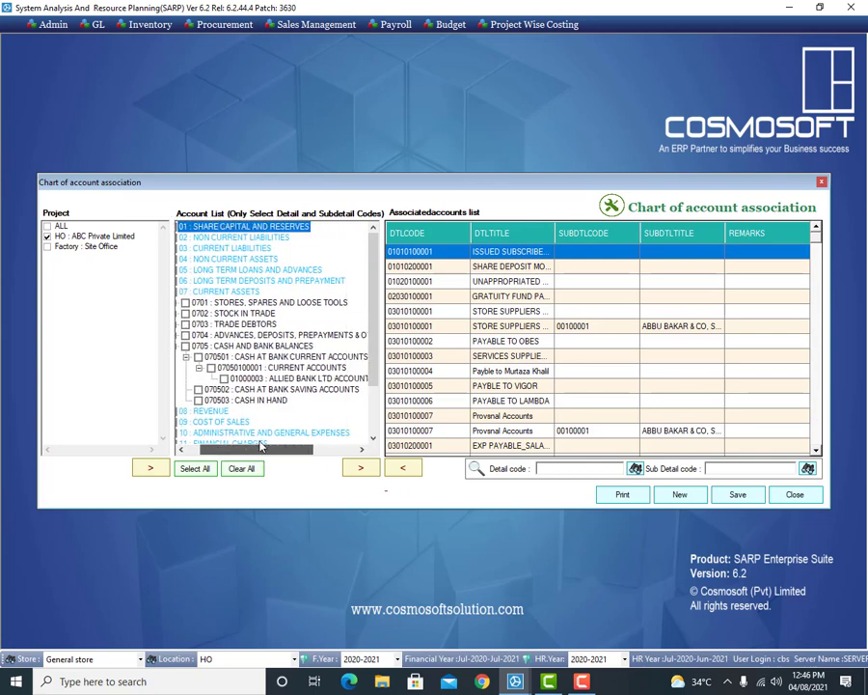
{"action": "left_click", "coordinate": [224, 378]}
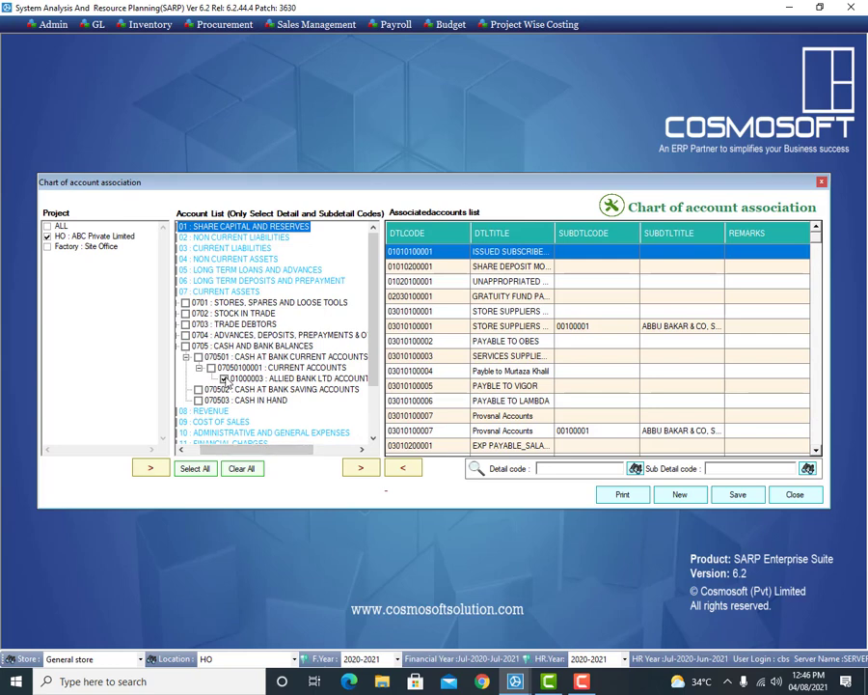
{"action": "left_click", "coordinate": [363, 469]}
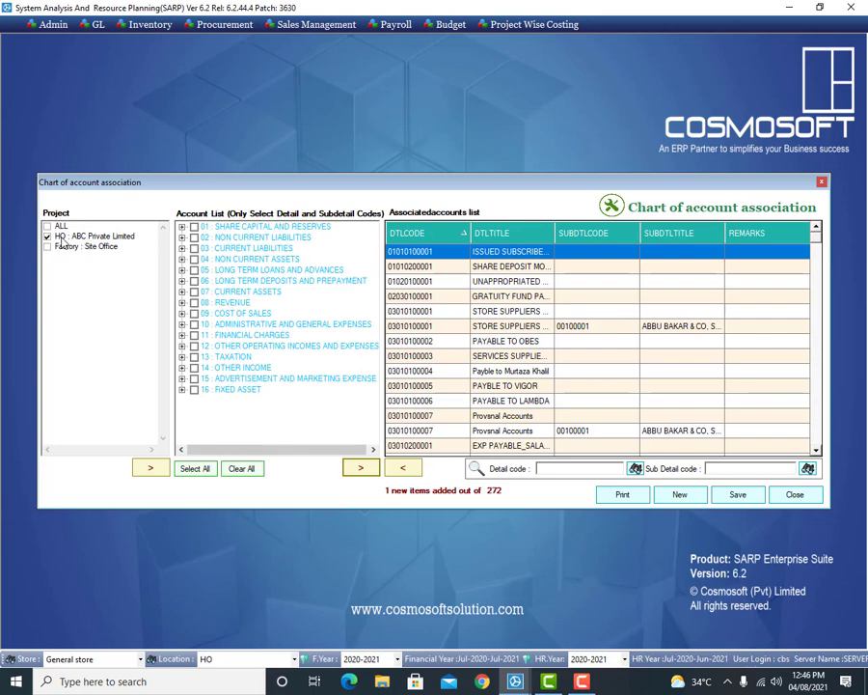
Step: Save the HO association (1 item added of 272), then select the Factory : Site Office project
{"action": "left_click", "coordinate": [738, 495]}
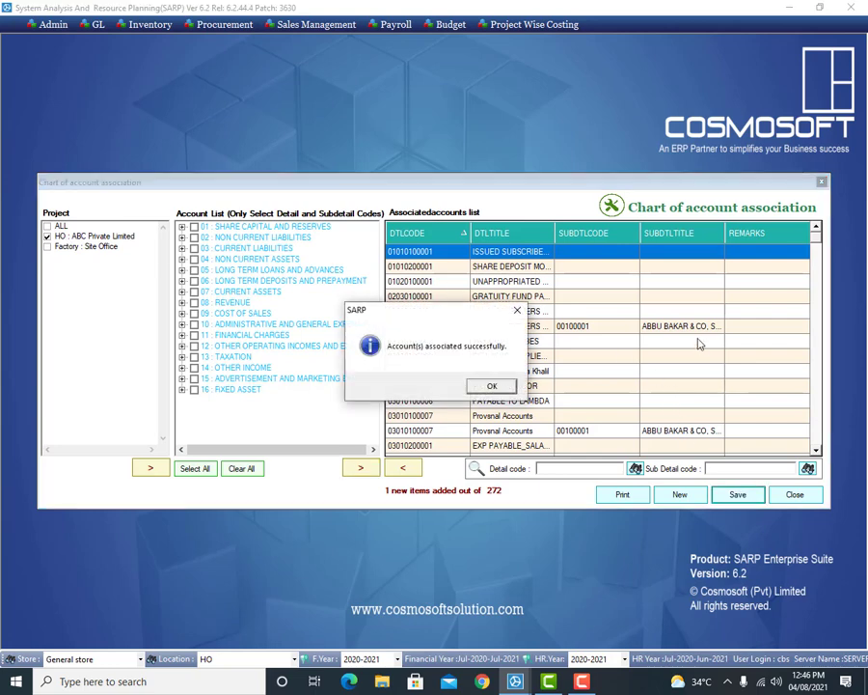
{"action": "left_click", "coordinate": [500, 439]}
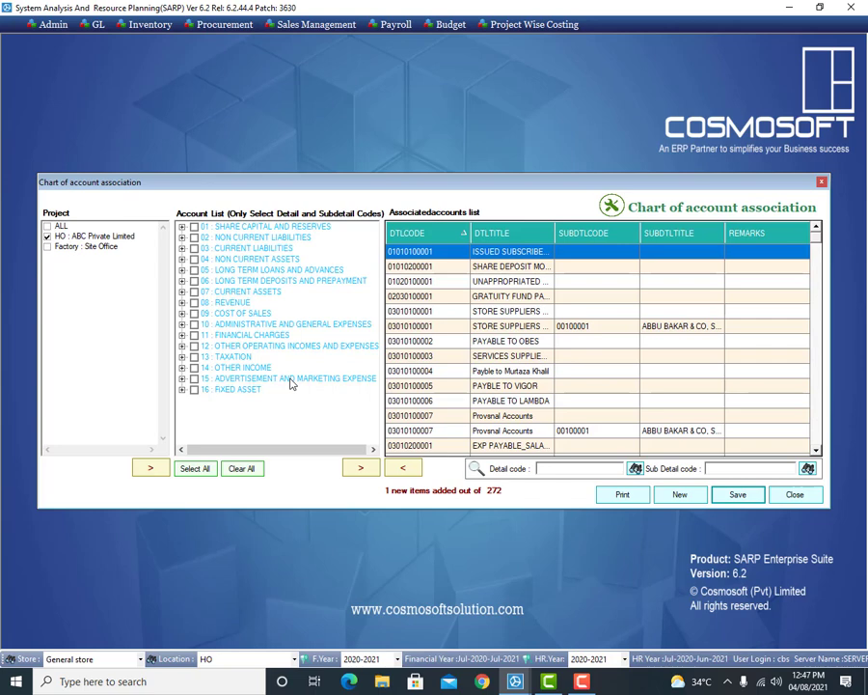
{"action": "left_click", "coordinate": [47, 249]}
Step: Tick Factory : Site Office and untick HO : ABC Private Limited in the Project list
{"action": "left_click", "coordinate": [46, 247]}
{"action": "left_click", "coordinate": [46, 237]}
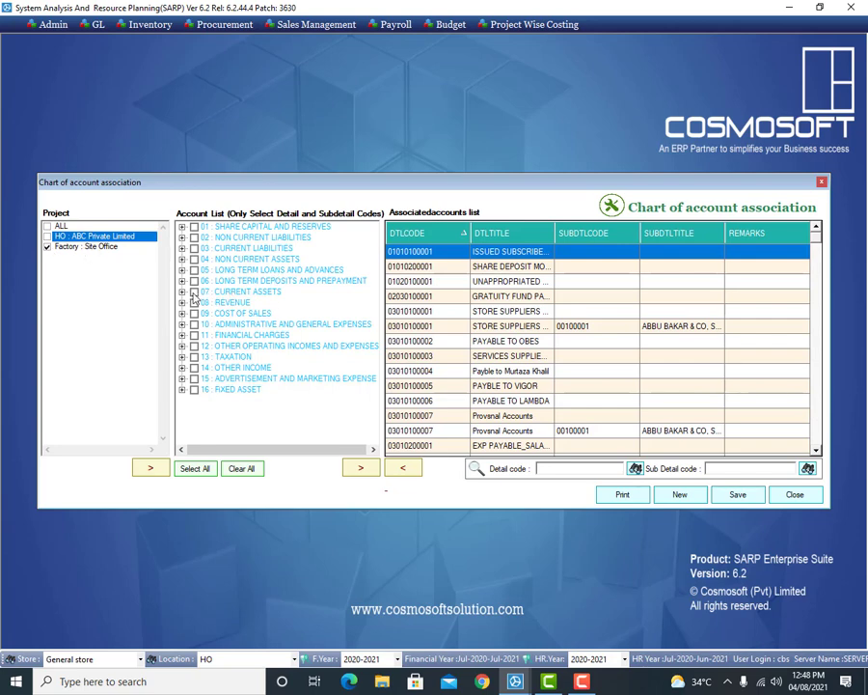
Step: Expand Current Assets > Cash and Bank Balances > Cash at Bank and associate CURRENT ACCOUNTS
{"action": "left_click", "coordinate": [182, 292]}
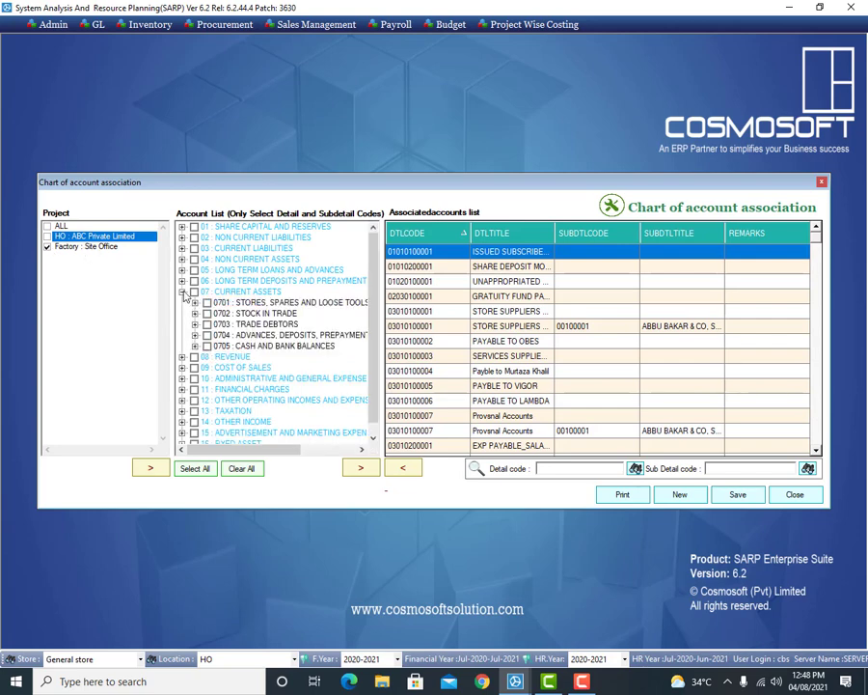
{"action": "left_click", "coordinate": [195, 345]}
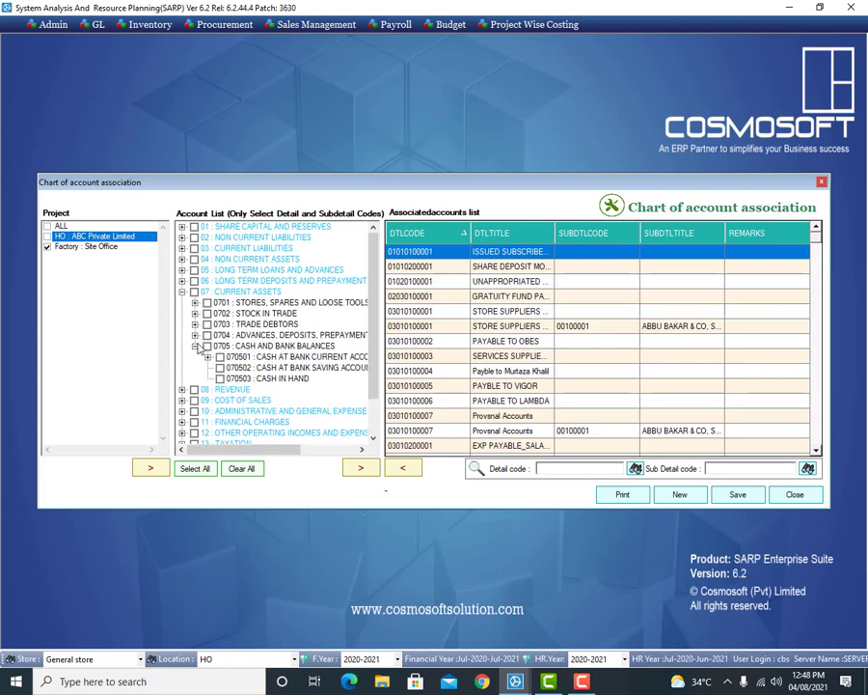
{"action": "left_click", "coordinate": [207, 357]}
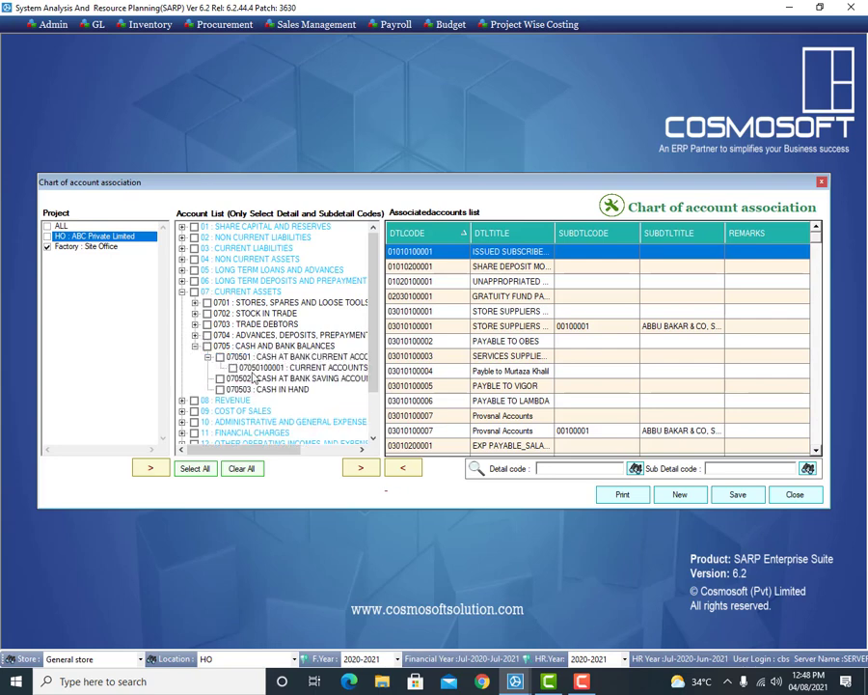
{"action": "left_click", "coordinate": [233, 368]}
{"action": "left_click", "coordinate": [363, 471]}
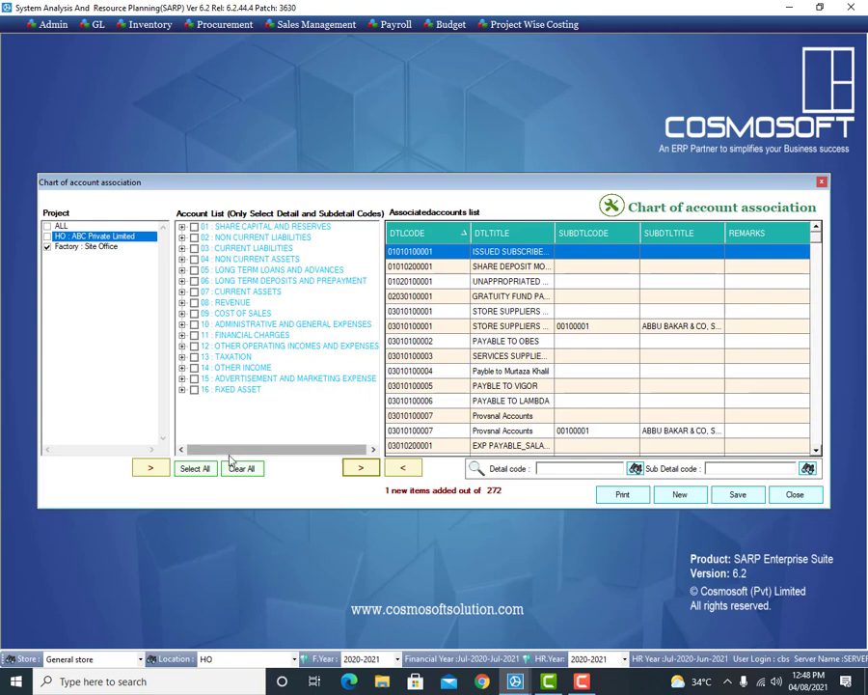
Step: Add every account group to the Site Office association and attempt to save
{"action": "left_click", "coordinate": [203, 469]}
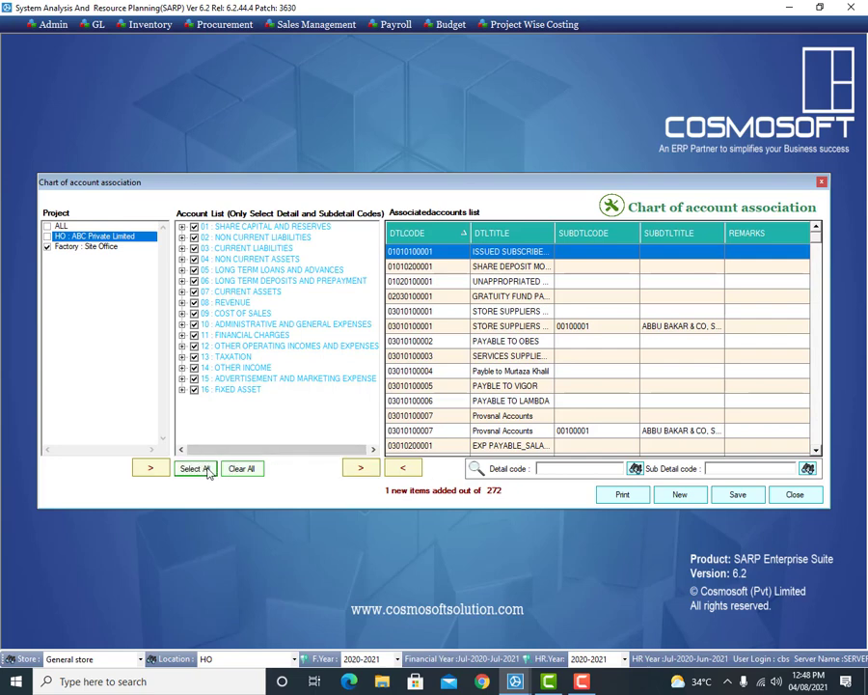
{"action": "left_click", "coordinate": [363, 473]}
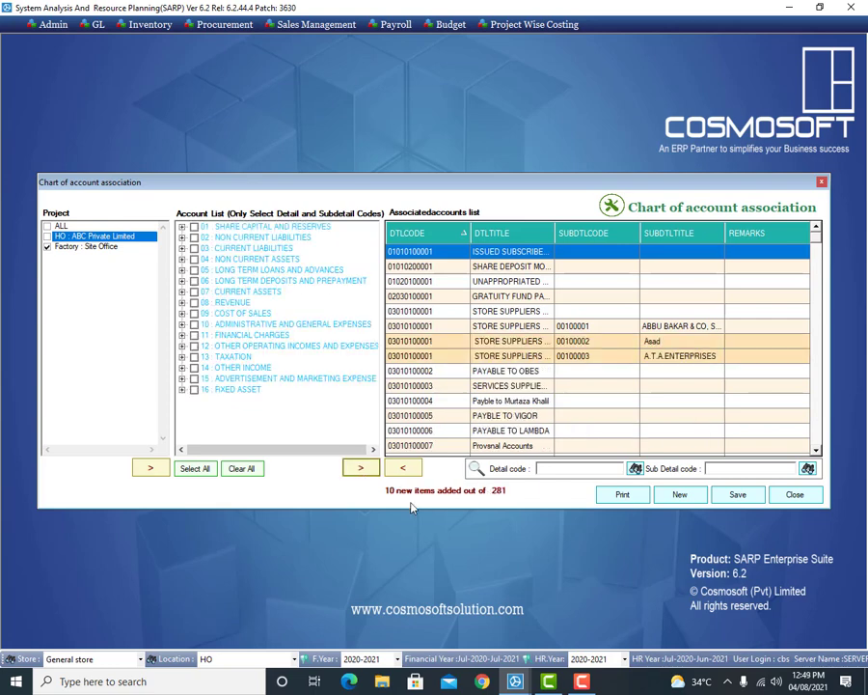
{"action": "left_click", "coordinate": [738, 494]}
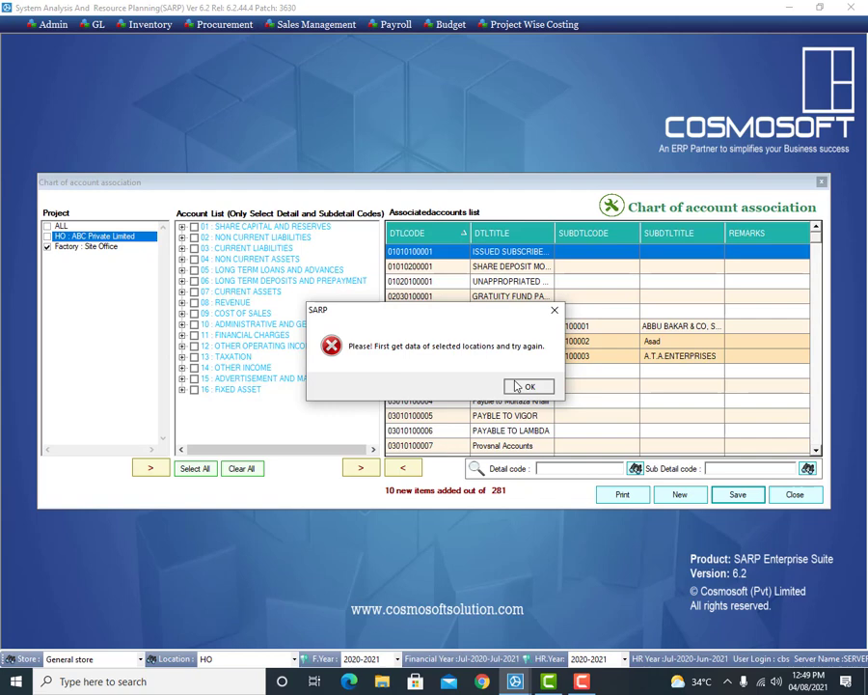
Step: Dismiss the location-data errors from repeated failed attempts to save the association
{"action": "left_click", "coordinate": [517, 386]}
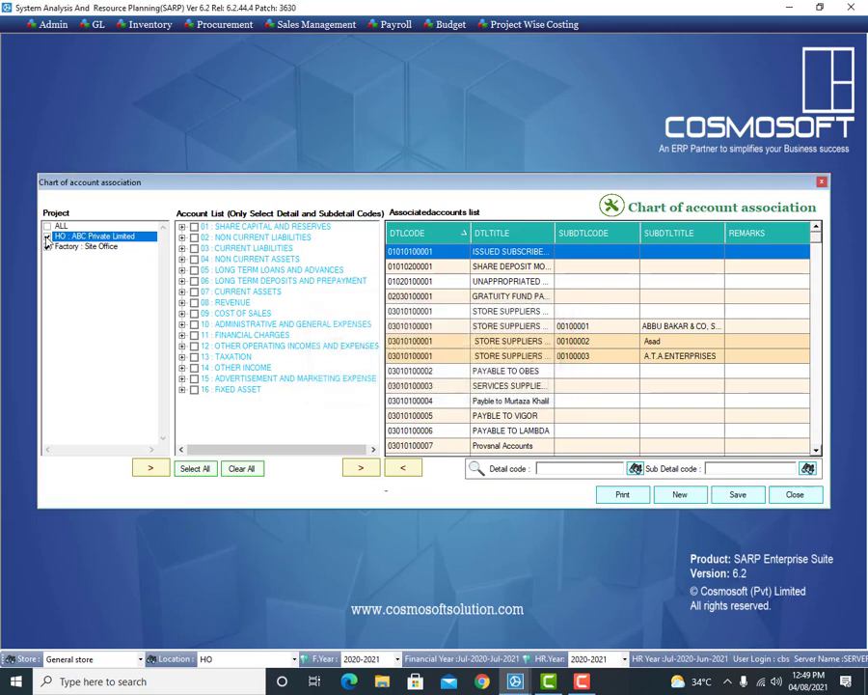
{"action": "left_click", "coordinate": [739, 494]}
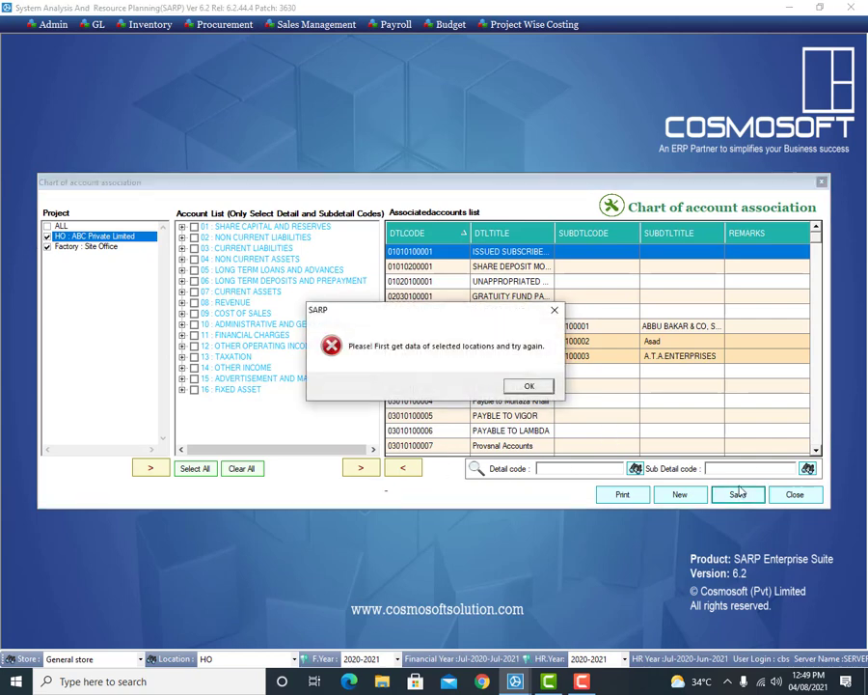
{"action": "left_click", "coordinate": [531, 387]}
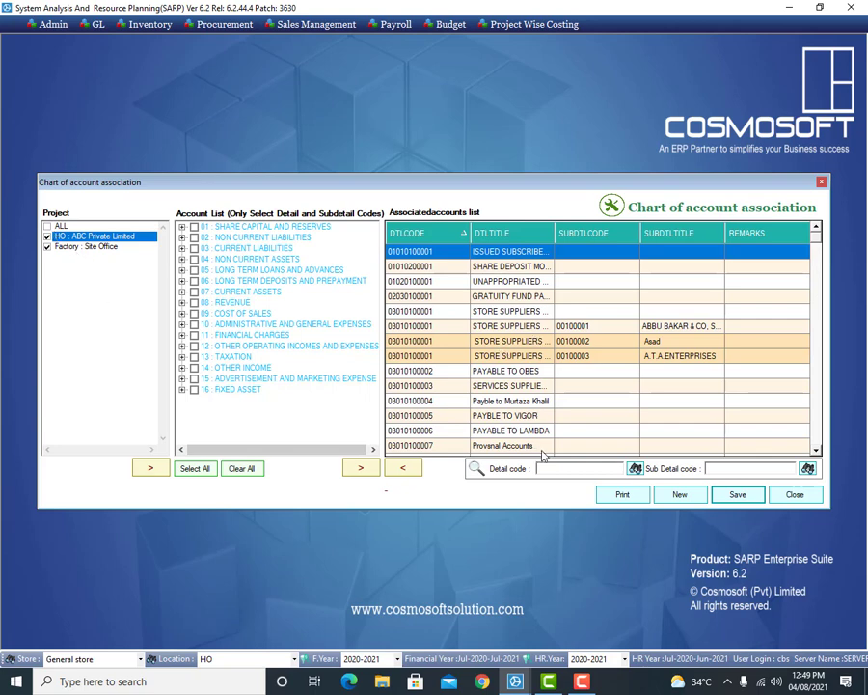
{"action": "left_click", "coordinate": [363, 469]}
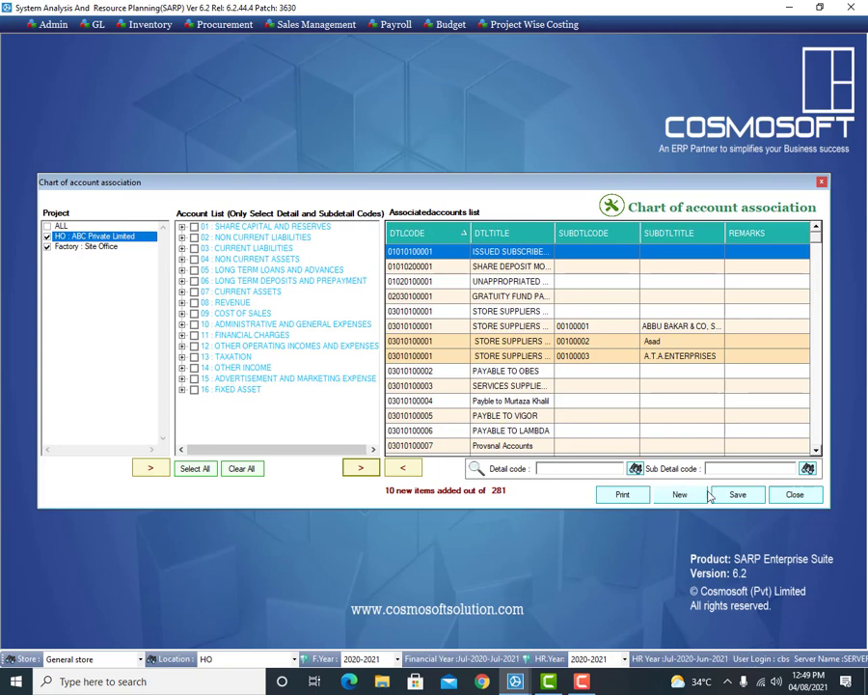
{"action": "left_click", "coordinate": [737, 494]}
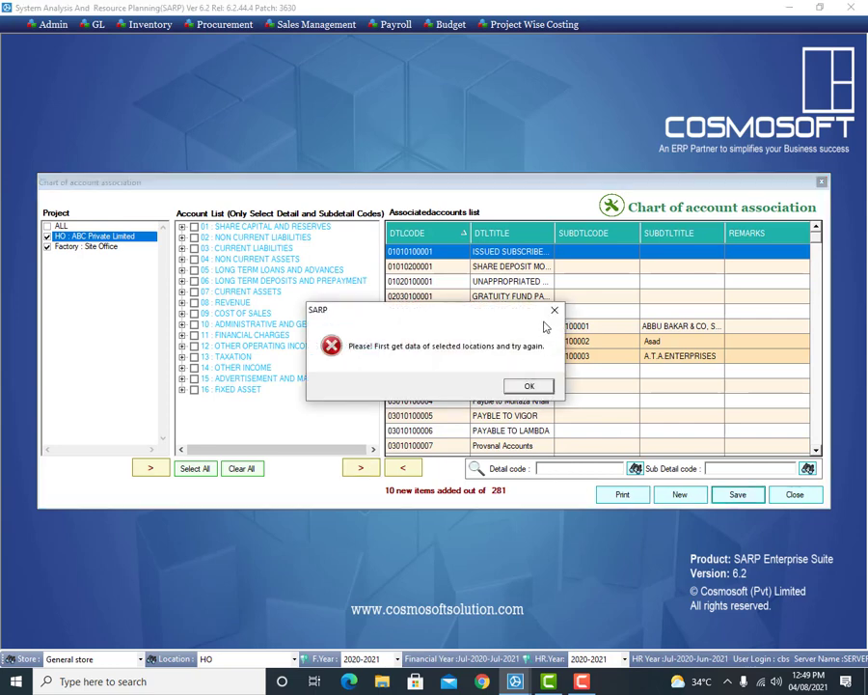
{"action": "left_click", "coordinate": [529, 385]}
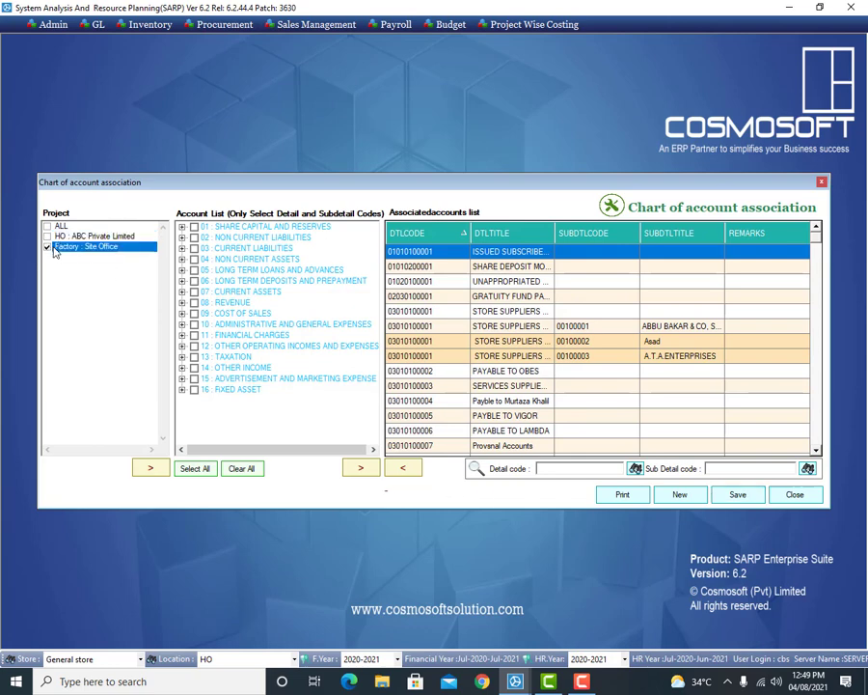
Step: Tick ALL projects, move all account groups to the associated list, and save successfully
{"action": "left_click", "coordinate": [47, 225]}
{"action": "left_click", "coordinate": [190, 469]}
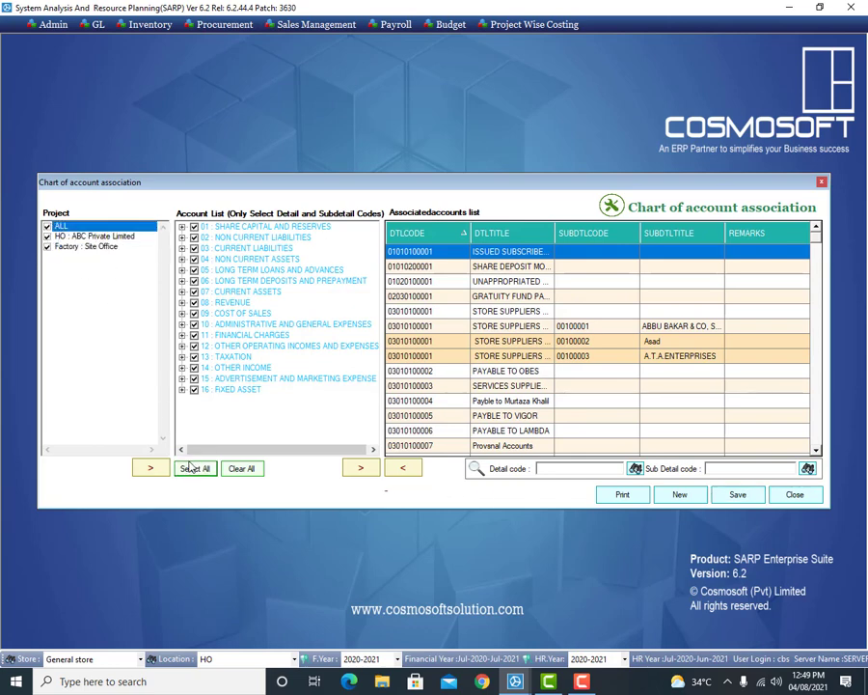
{"action": "left_click", "coordinate": [152, 469]}
{"action": "left_click", "coordinate": [358, 470]}
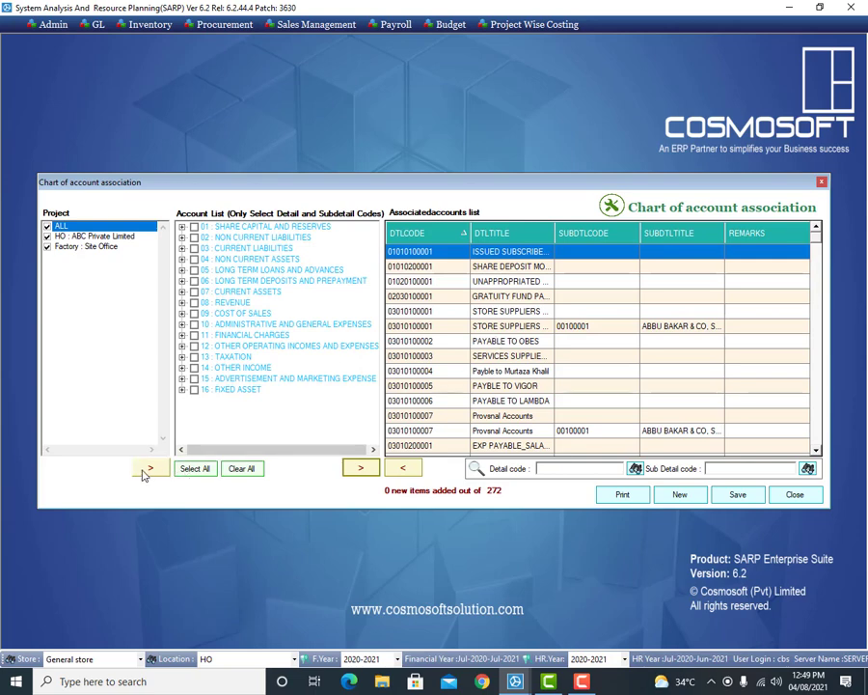
{"action": "left_click", "coordinate": [195, 468]}
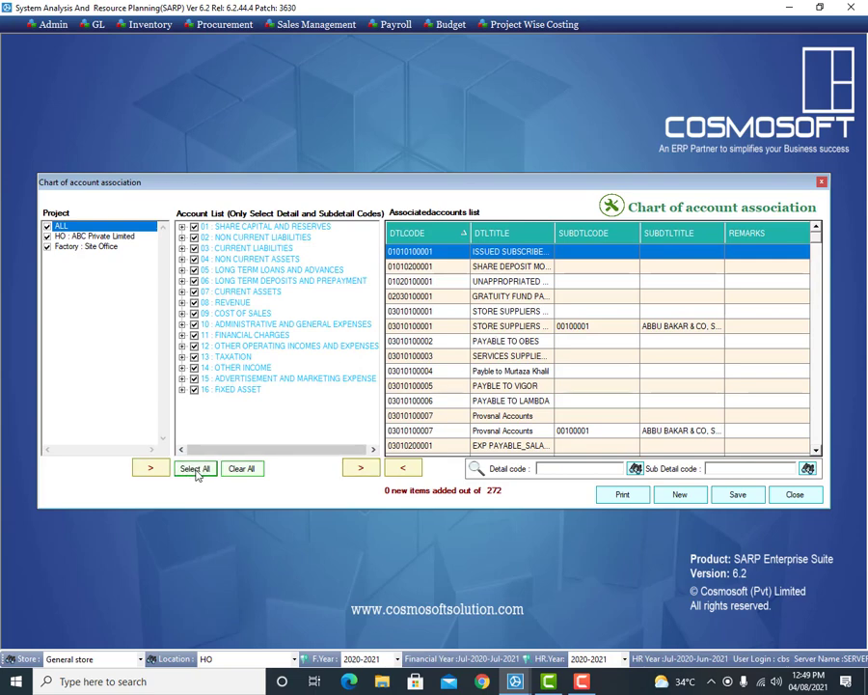
{"action": "left_click", "coordinate": [361, 468]}
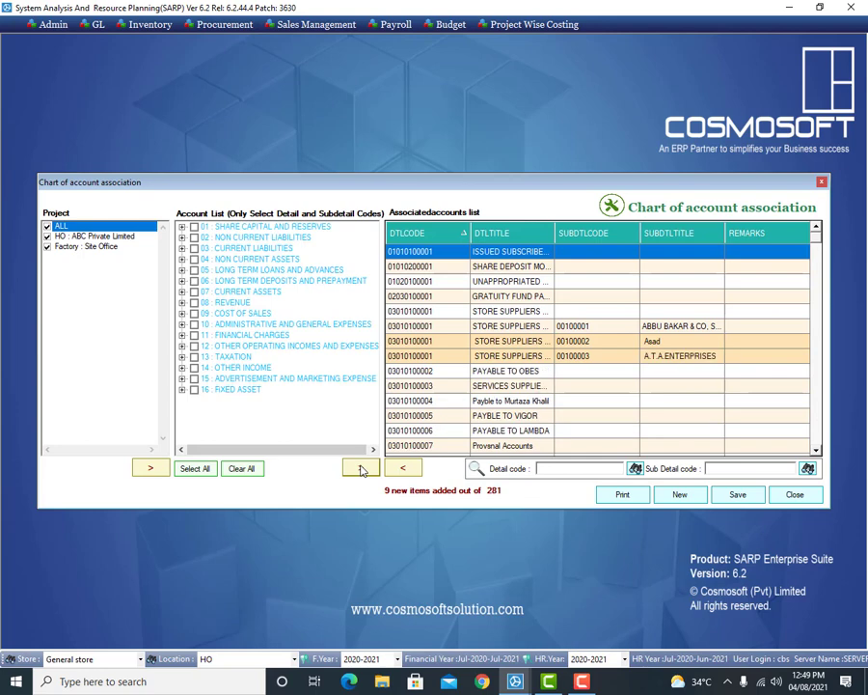
{"action": "left_click", "coordinate": [738, 495]}
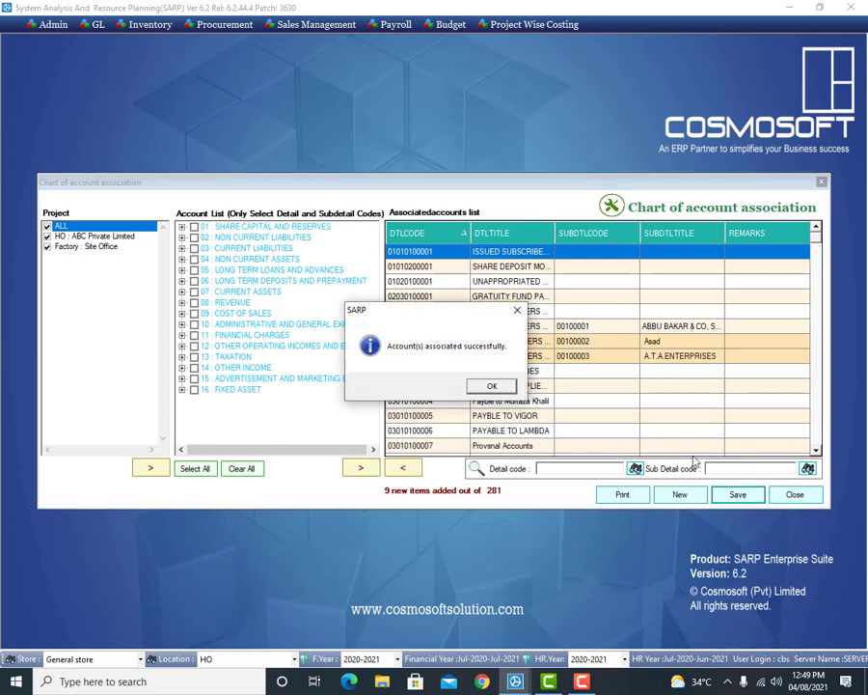
{"action": "left_click", "coordinate": [492, 387]}
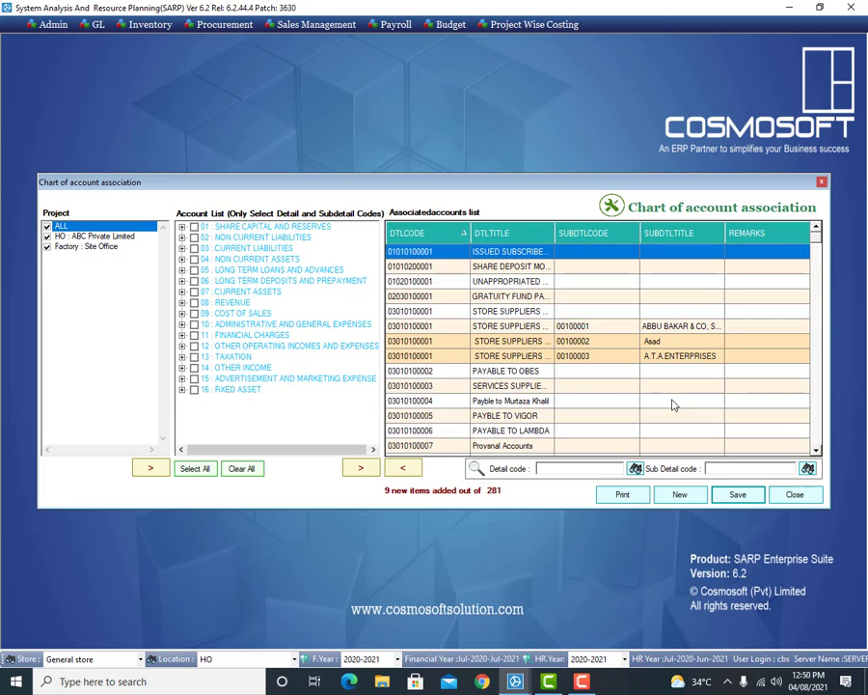
{"action": "left_click", "coordinate": [582, 357]}
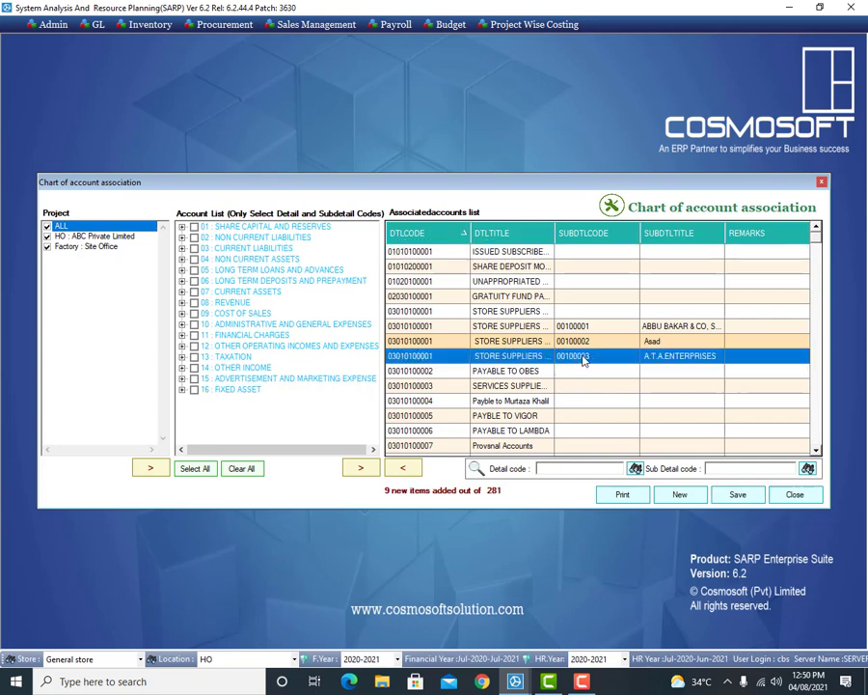
{"action": "left_click", "coordinate": [411, 469]}
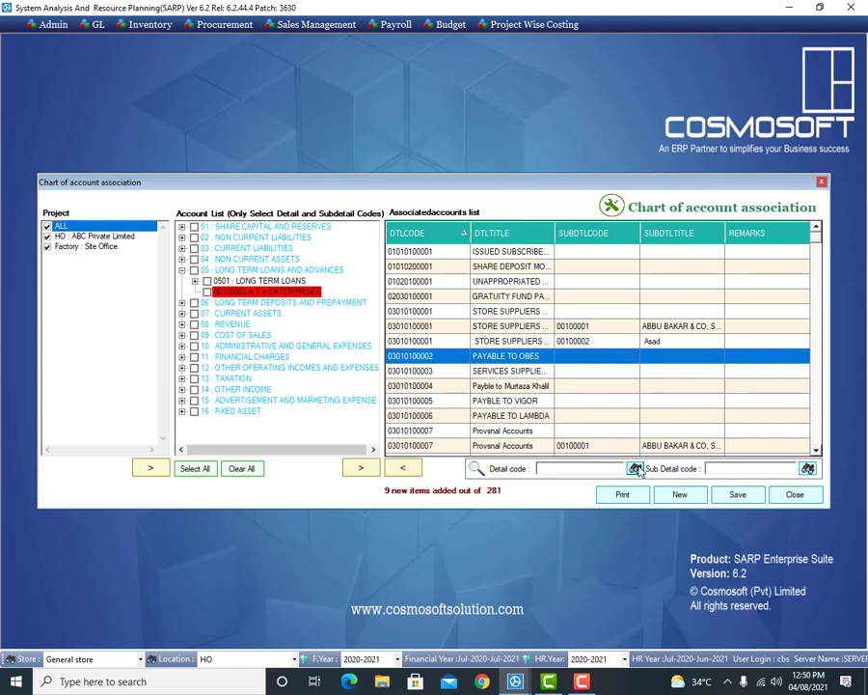
{"action": "left_click", "coordinate": [637, 470]}
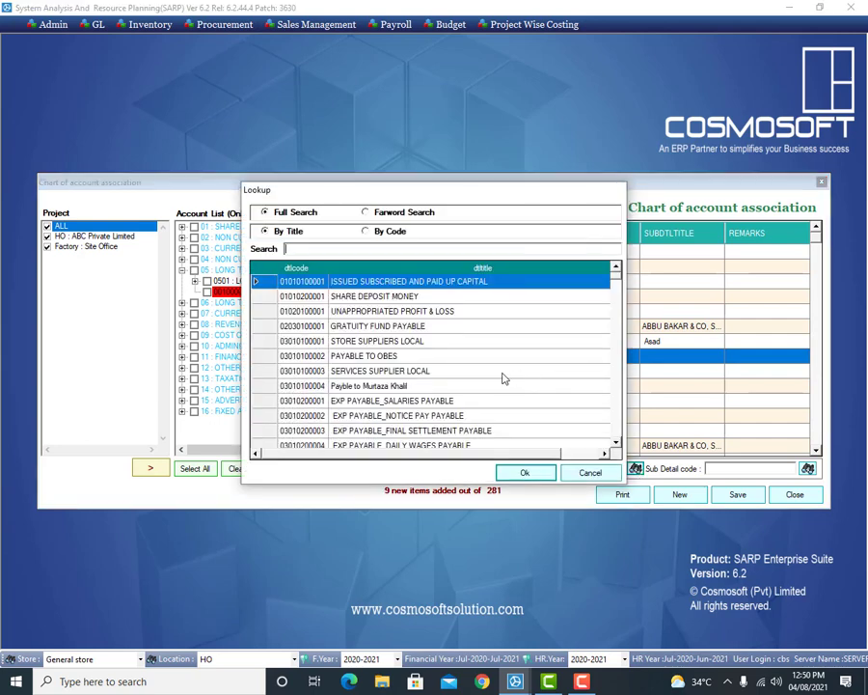
{"action": "left_click", "coordinate": [487, 386]}
{"action": "double_click", "coordinate": [485, 386]}
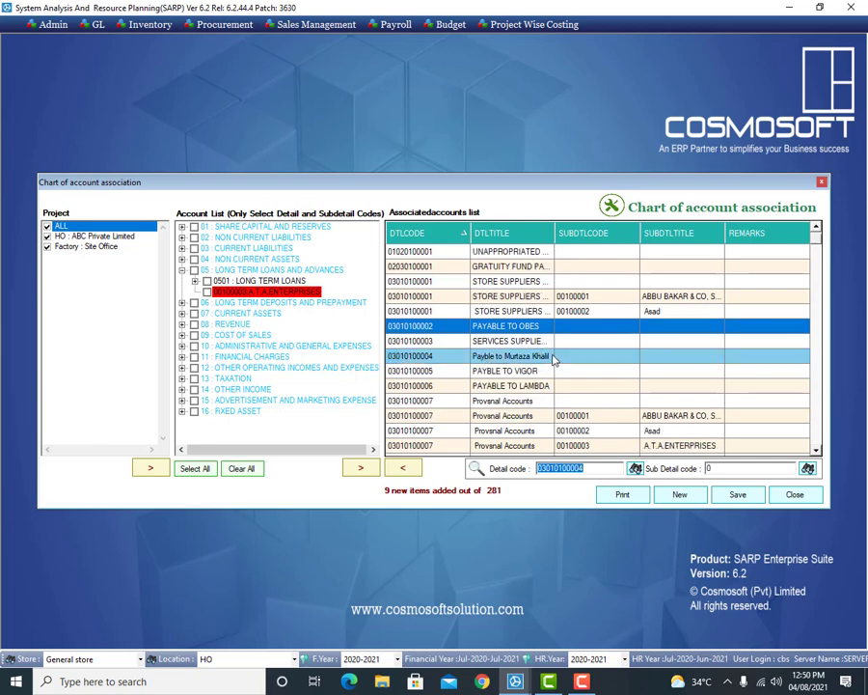
{"action": "left_click", "coordinate": [437, 358]}
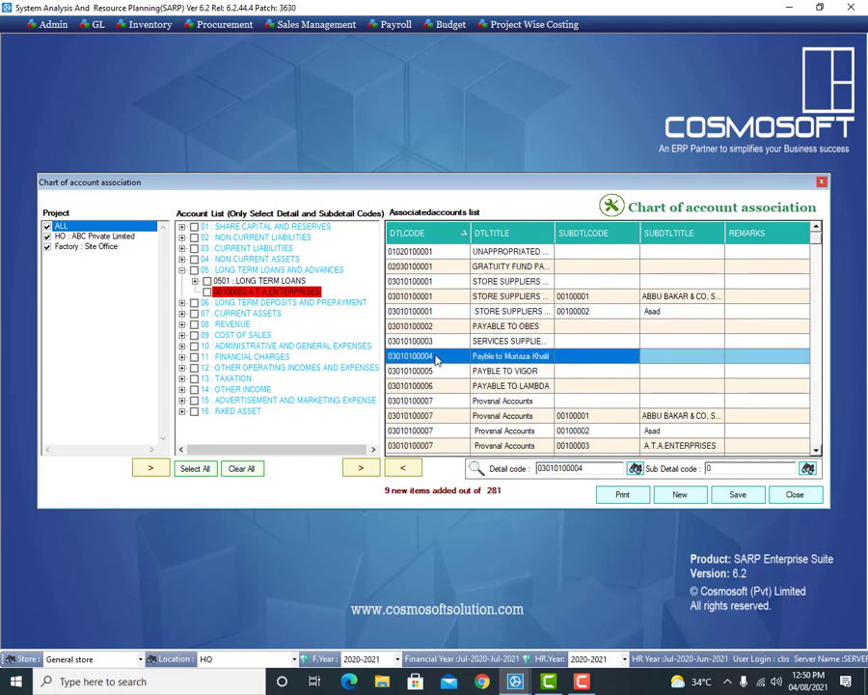
{"action": "left_click", "coordinate": [413, 468]}
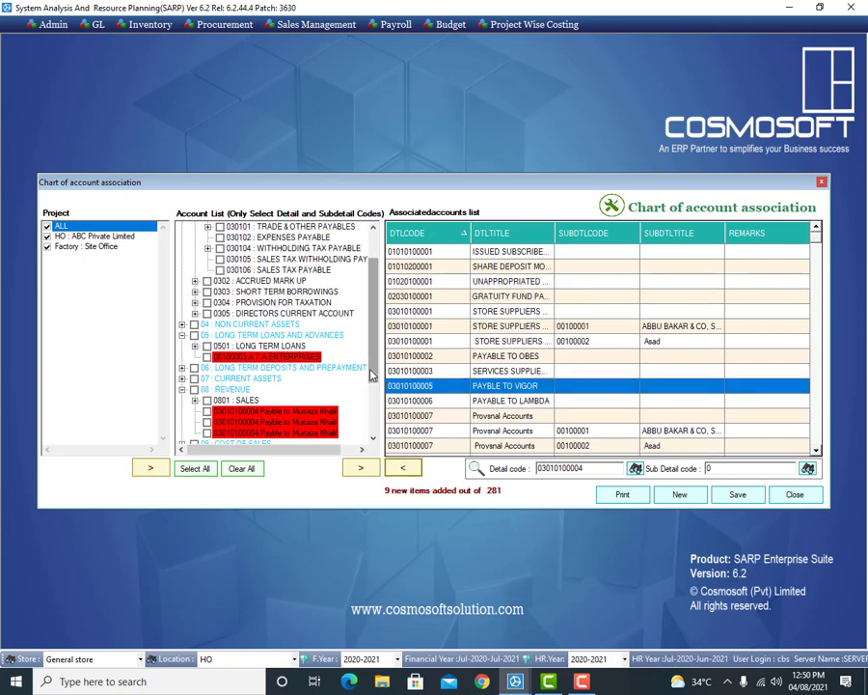
{"action": "scroll", "coordinate": [340, 398], "scroll_direction": "down", "scroll_amount": 2}
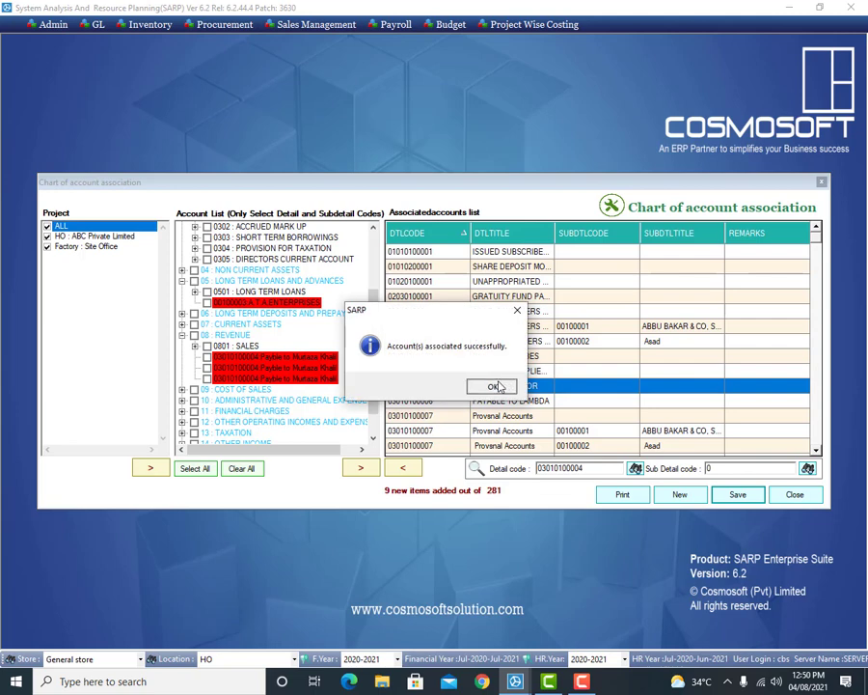
{"action": "left_click", "coordinate": [495, 386]}
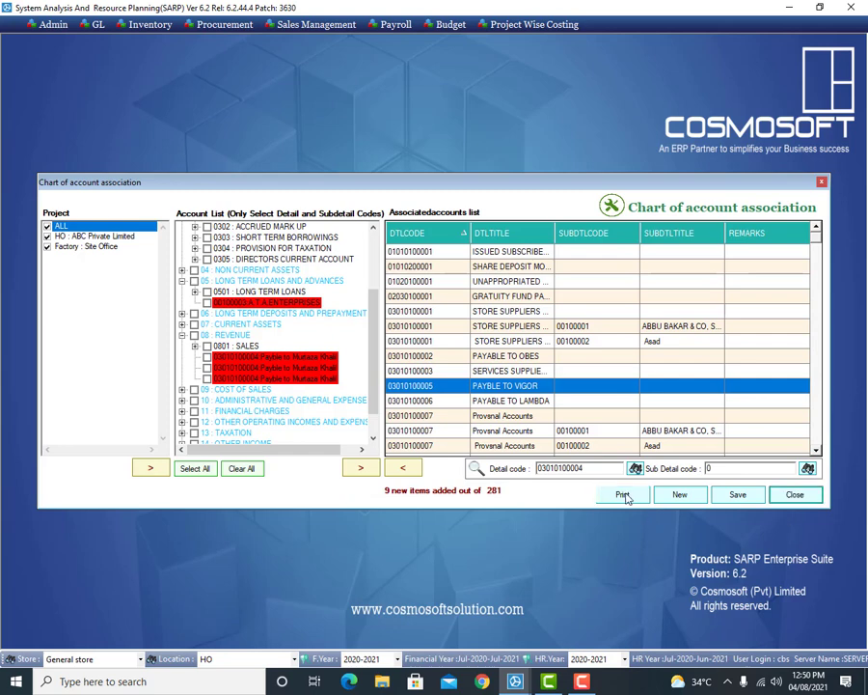
Step: Close the chart of account association and open GL > Setup > Tax Types
{"action": "left_click", "coordinate": [793, 495]}
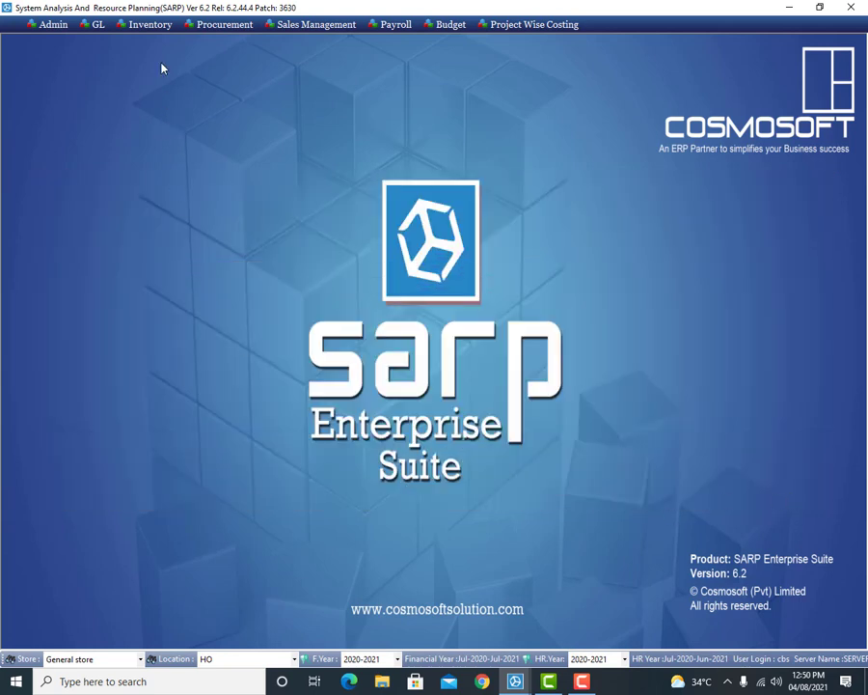
{"action": "left_click", "coordinate": [97, 24]}
{"action": "mouse_move", "coordinate": [112, 39]}
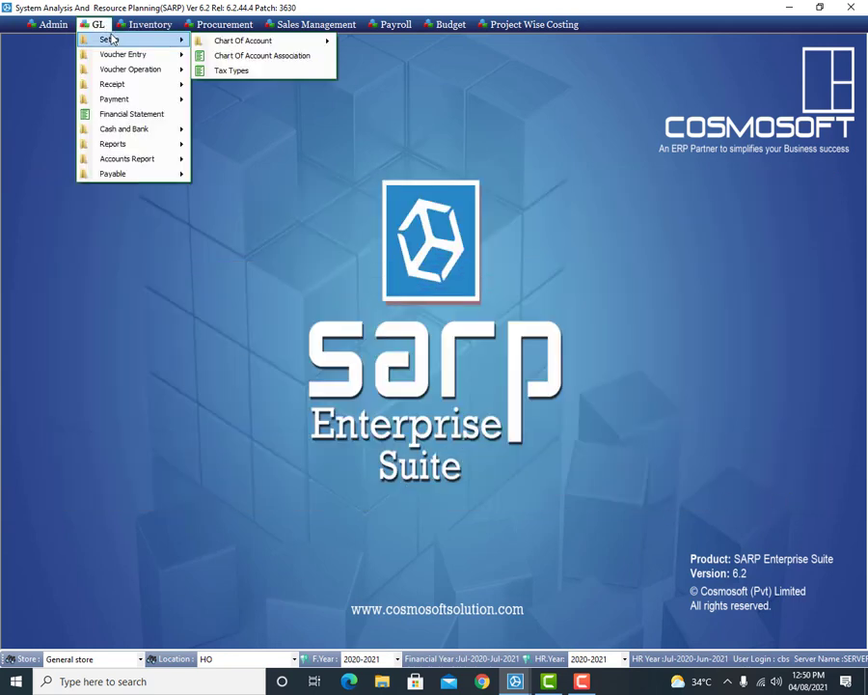
{"action": "left_click", "coordinate": [284, 72]}
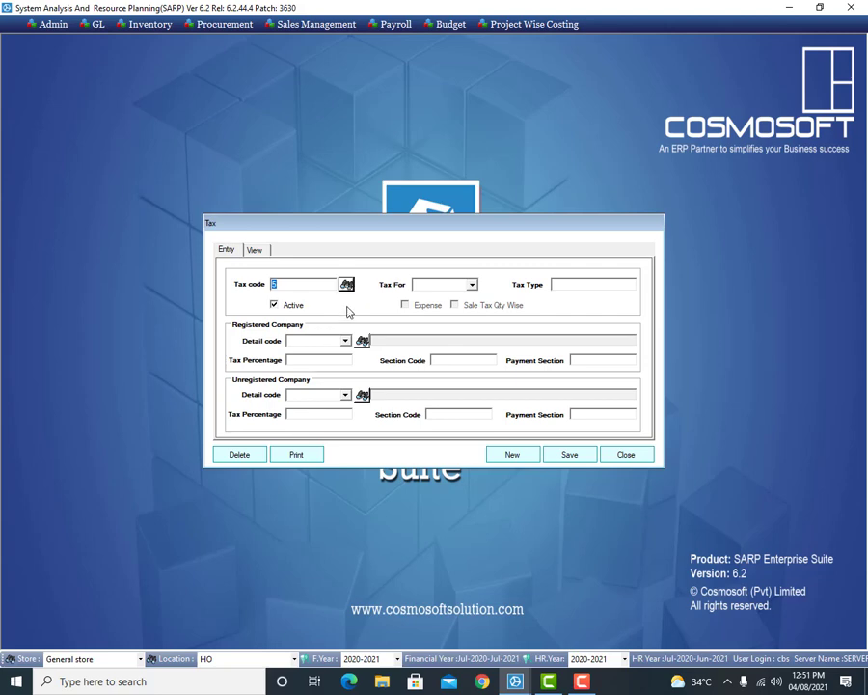
Step: Review existing tax codes, start new tax code 5, and set Tax For to Income
{"action": "left_click", "coordinate": [345, 284]}
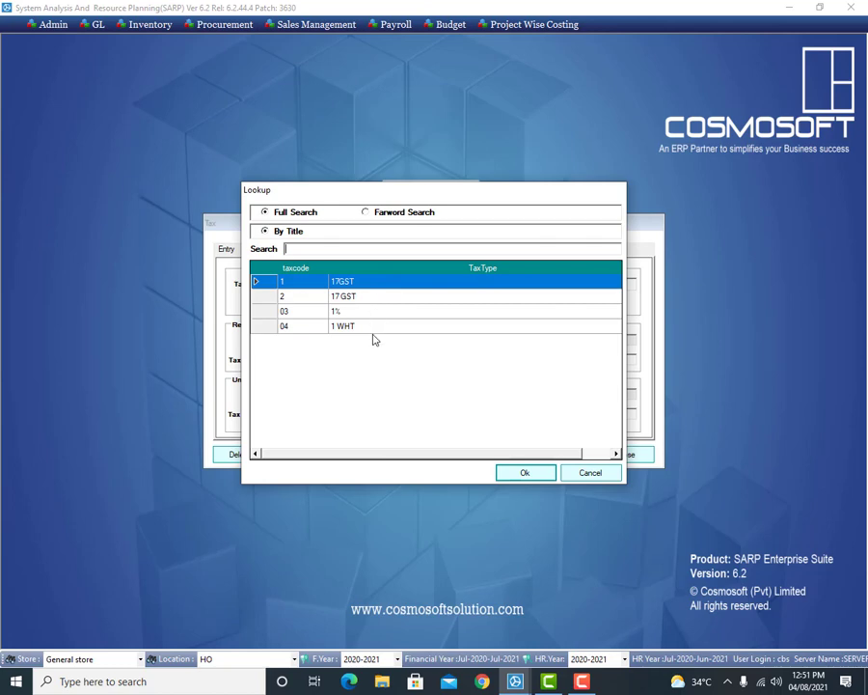
{"action": "left_click", "coordinate": [590, 473]}
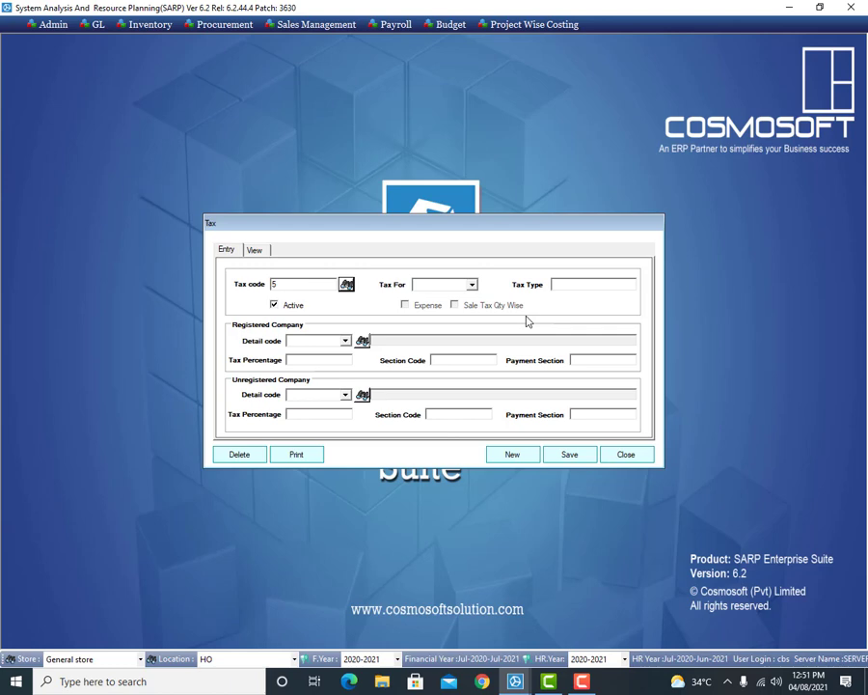
{"action": "left_click", "coordinate": [517, 460]}
{"action": "left_click", "coordinate": [451, 288]}
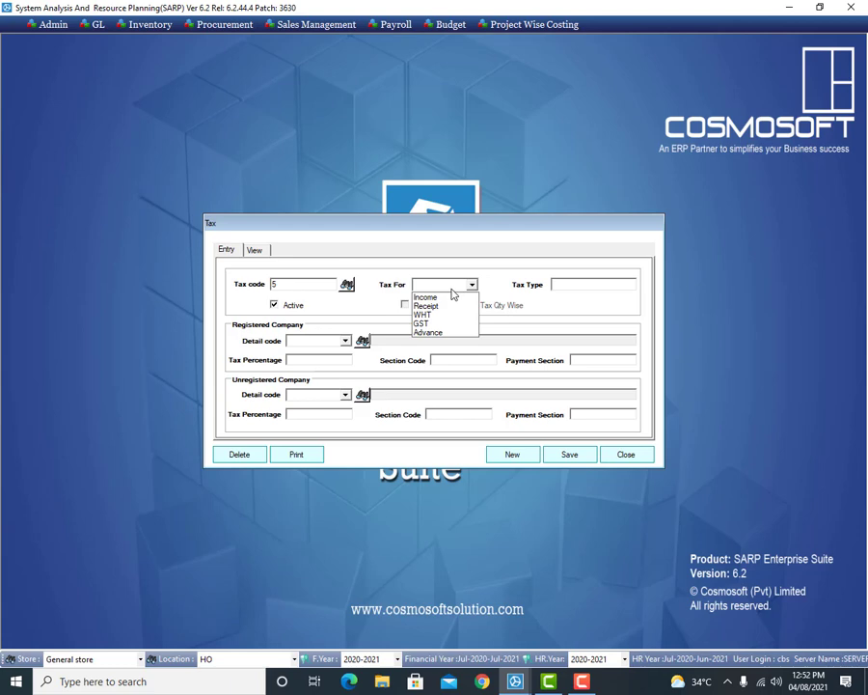
{"action": "left_click", "coordinate": [447, 297]}
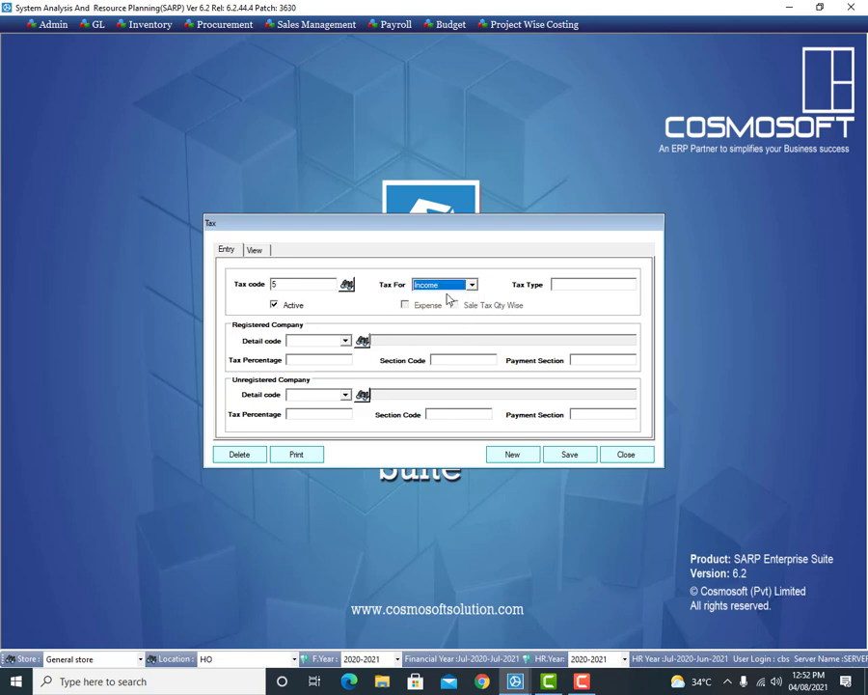
{"action": "left_click", "coordinate": [598, 283]}
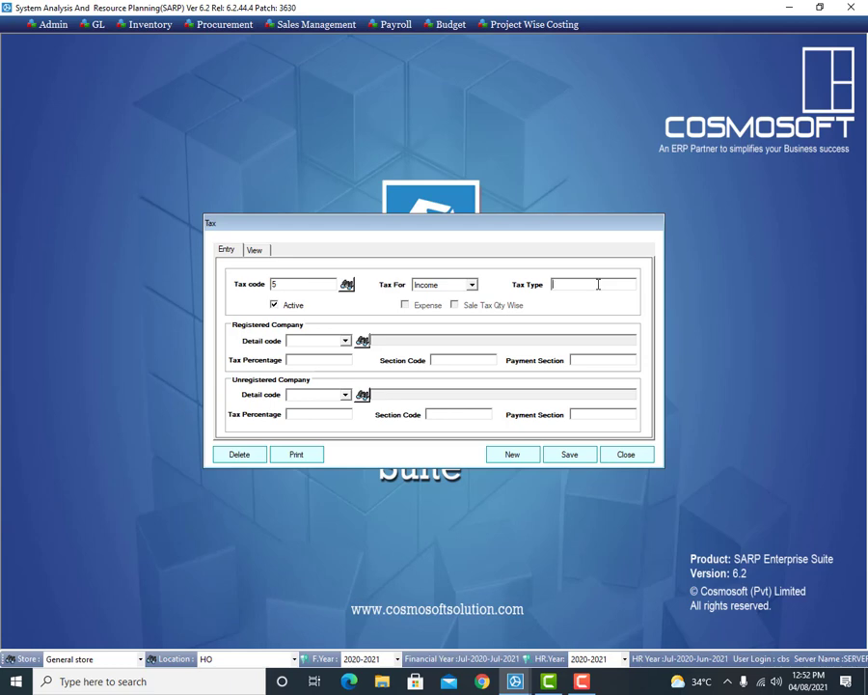
Step: Enter Tax Type 'SUPPLIES 4 %' and keep the tax code active
{"action": "type", "text": "SUPPLIES 4 %"}
{"action": "left_click", "coordinate": [300, 305]}
{"action": "left_click", "coordinate": [299, 306]}
Step: For registered companies, use WHT PAYABLE_SUPPLIERS U/S 153 at 4%, section 153, payment section A
{"action": "left_click", "coordinate": [362, 341]}
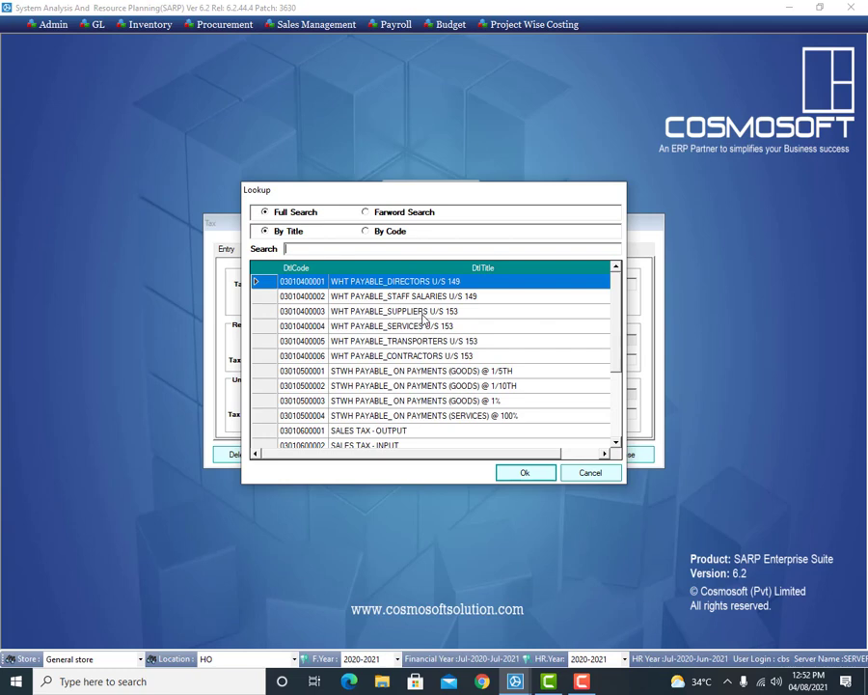
{"action": "double_click", "coordinate": [422, 313]}
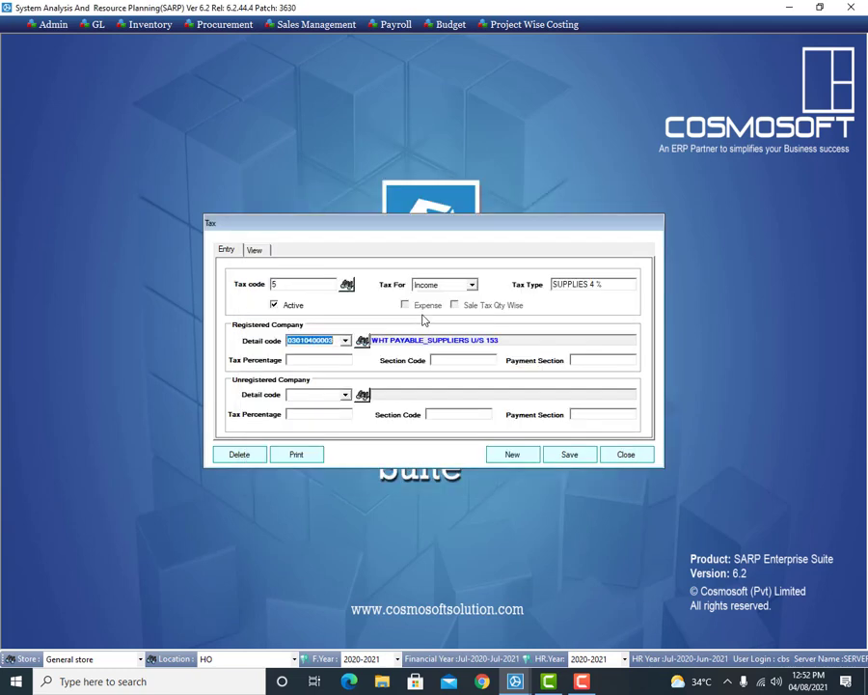
{"action": "left_click", "coordinate": [322, 360]}
{"action": "type", "text": "4"}
{"action": "left_click", "coordinate": [476, 362]}
{"action": "type", "text": "153"}
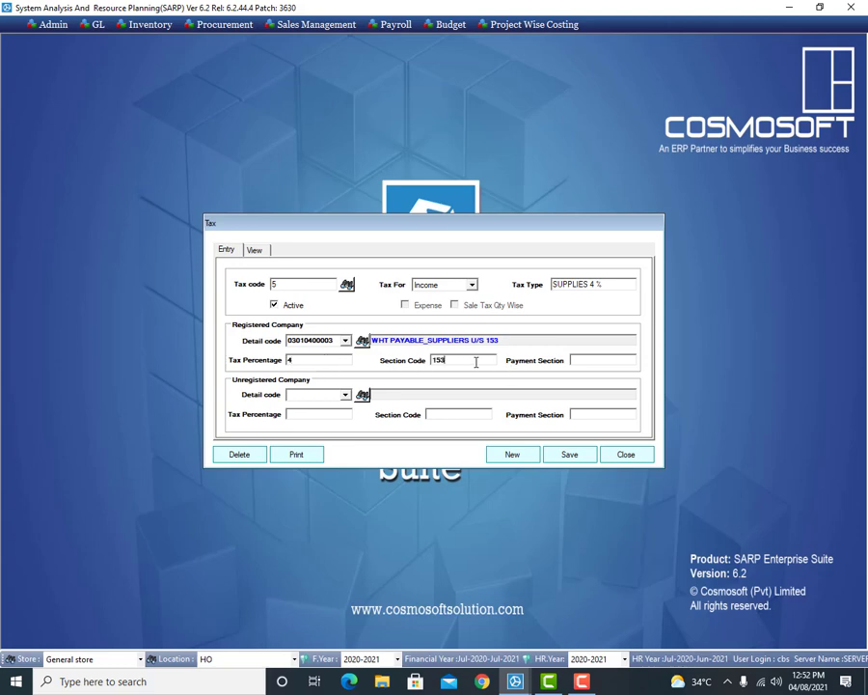
{"action": "left_click", "coordinate": [583, 358]}
{"action": "type", "text": "A"}
Step: Give unregistered companies the same account, 4%, section 153 and section A, then save
{"action": "left_click", "coordinate": [363, 395]}
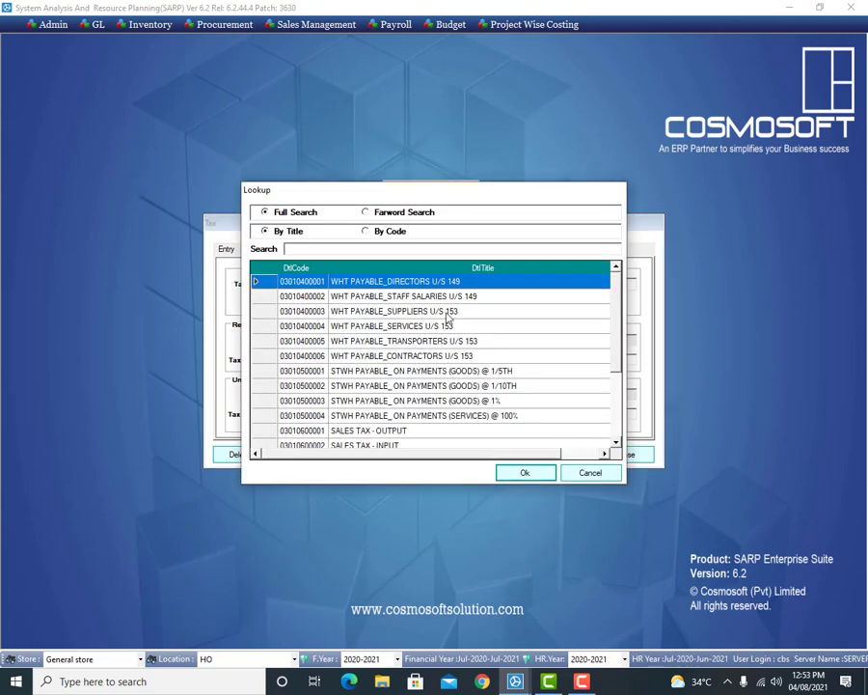
{"action": "double_click", "coordinate": [381, 311]}
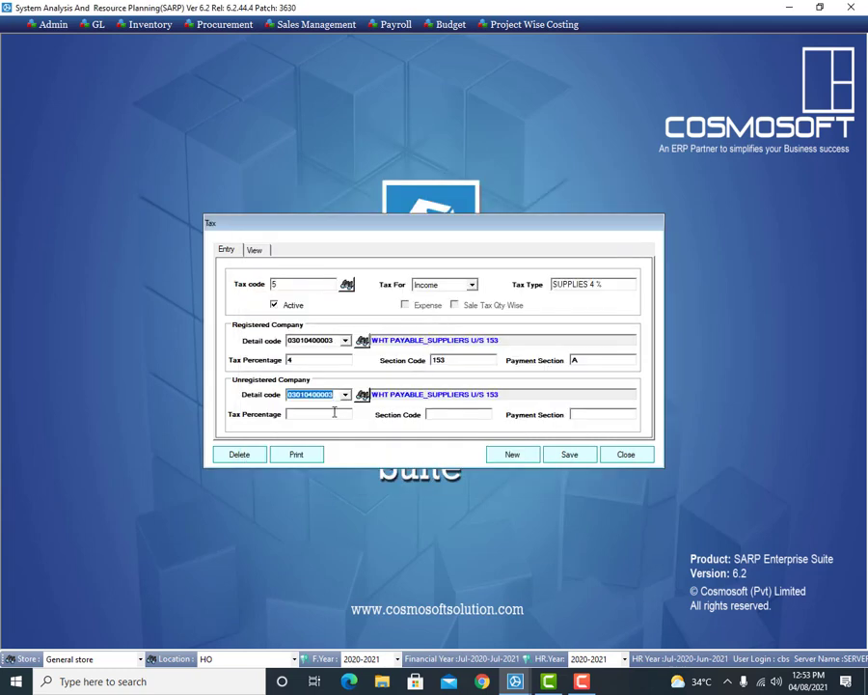
{"action": "left_click", "coordinate": [324, 416]}
{"action": "type", "text": "4"}
{"action": "left_click", "coordinate": [462, 412]}
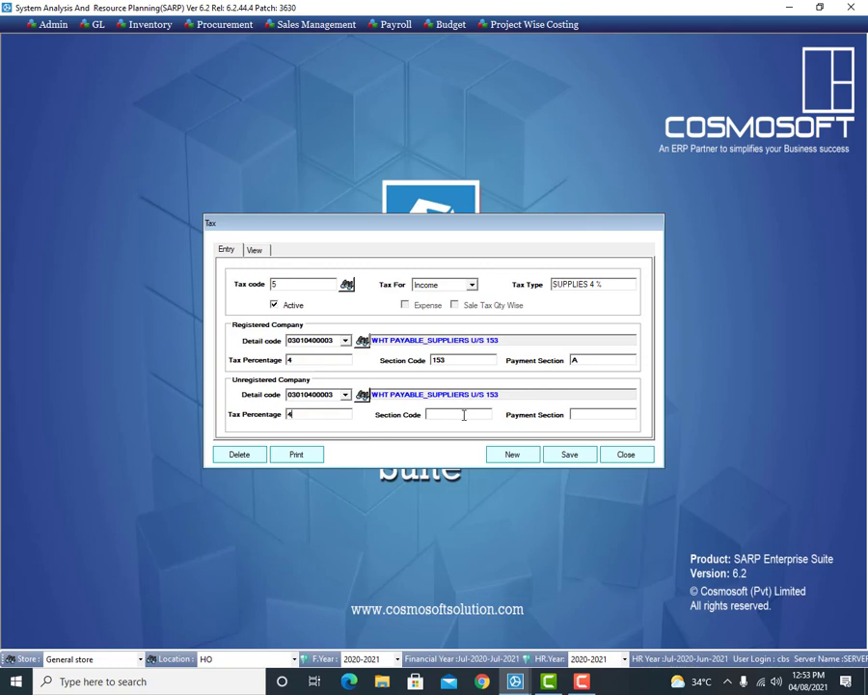
{"action": "type", "text": "153"}
{"action": "left_click", "coordinate": [589, 413]}
{"action": "type", "text": "A"}
{"action": "left_click", "coordinate": [578, 460]}
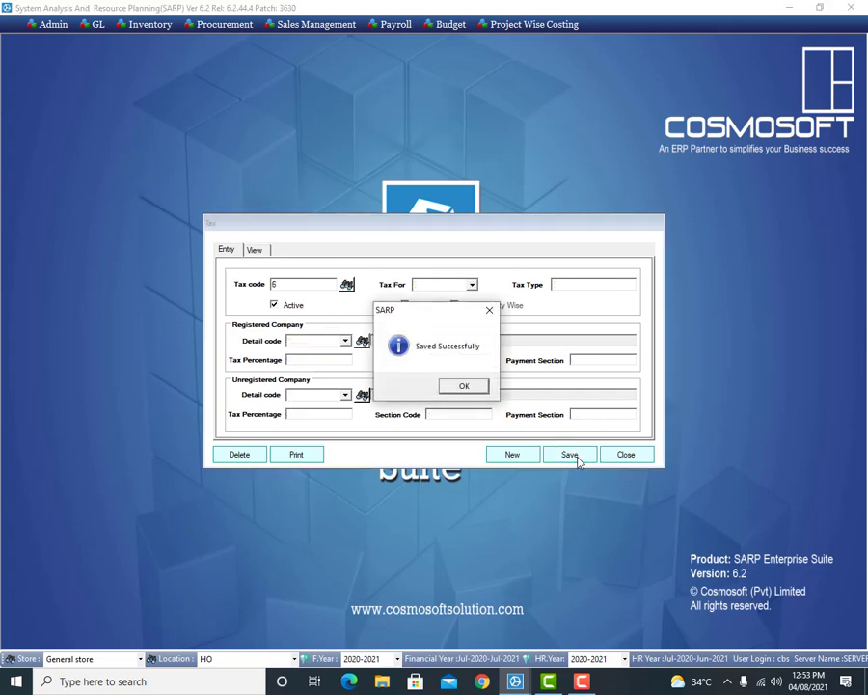
Step: Reload saved tax code 05 SUPPLIES 4 % and confirm Tax For remains Income
{"action": "left_click", "coordinate": [464, 387]}
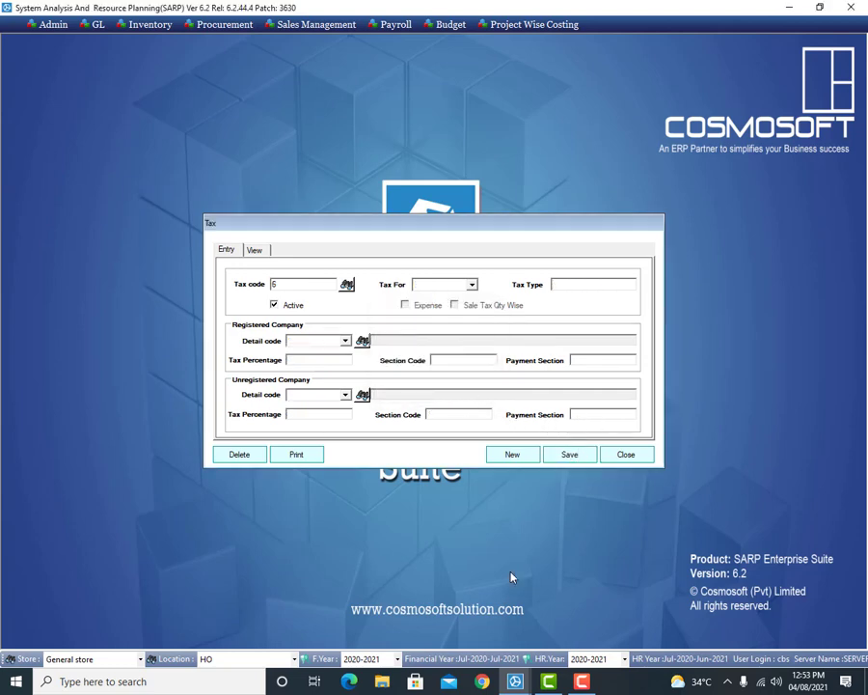
{"action": "left_click", "coordinate": [344, 284]}
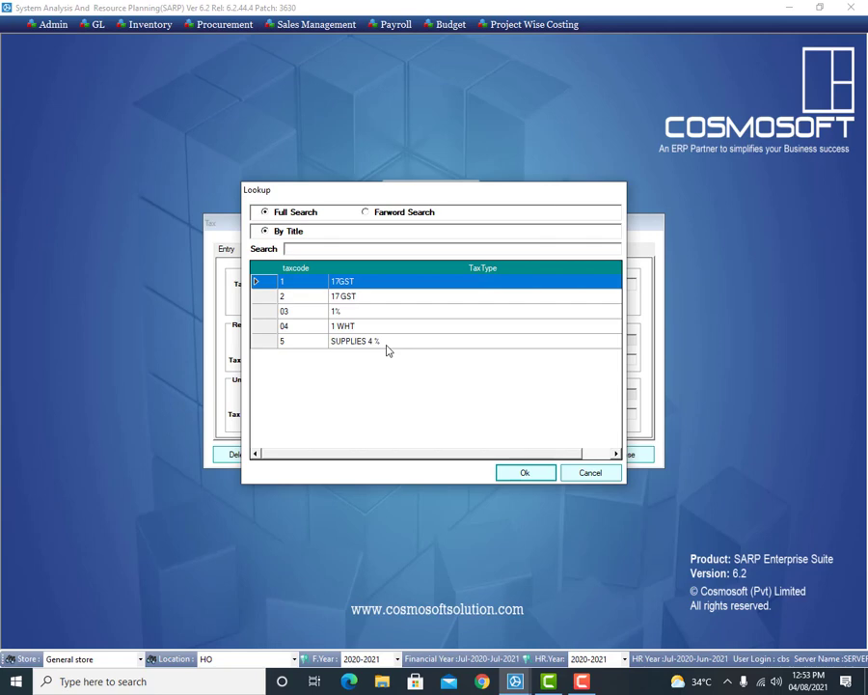
{"action": "key", "text": "Escape"}
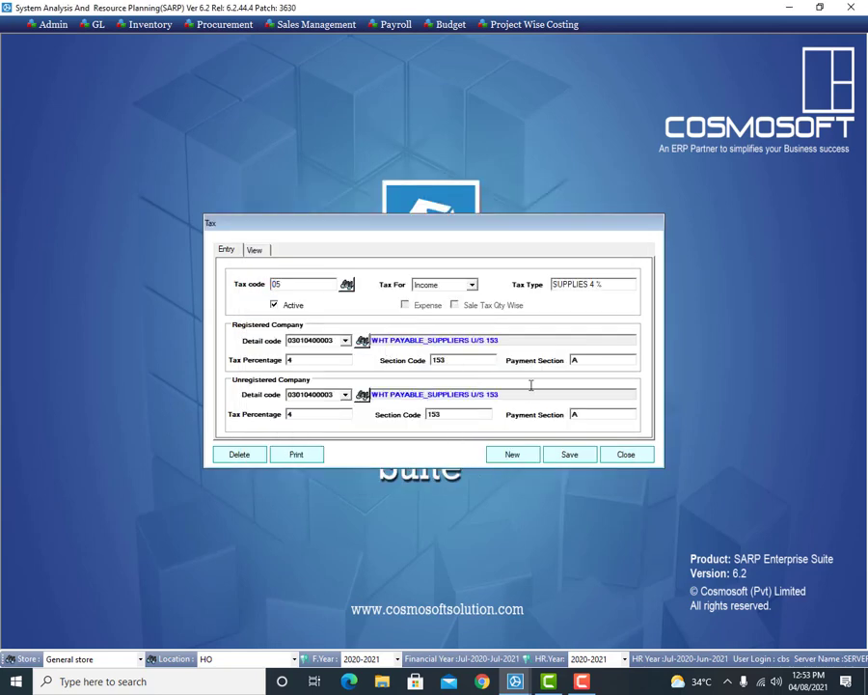
{"action": "left_click", "coordinate": [473, 285]}
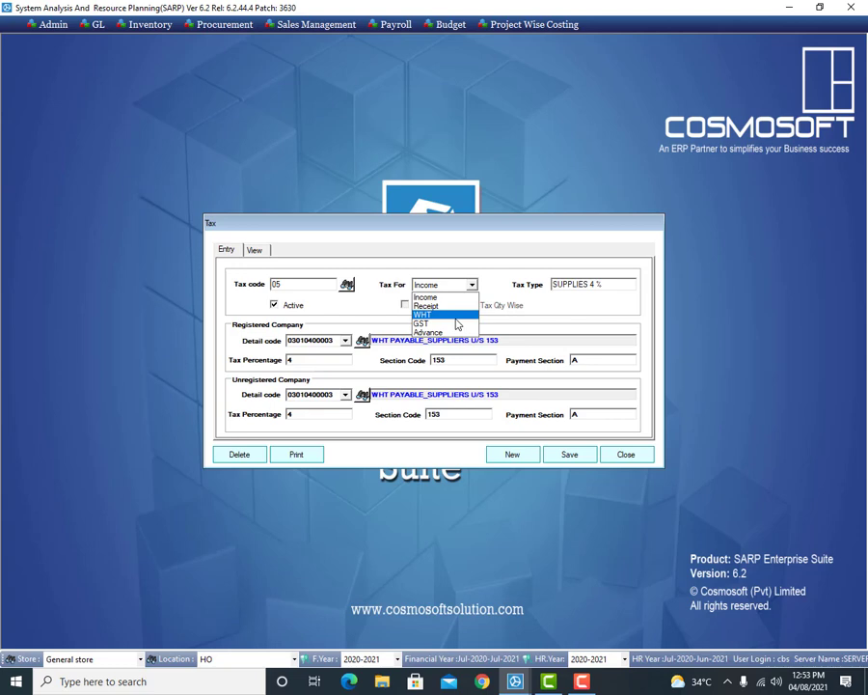
{"action": "left_click", "coordinate": [518, 321]}
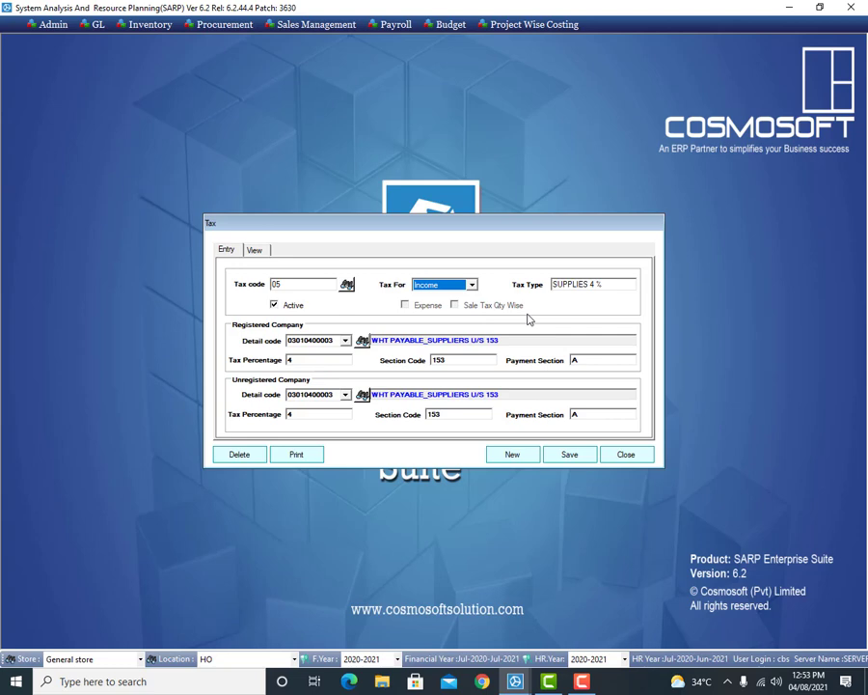